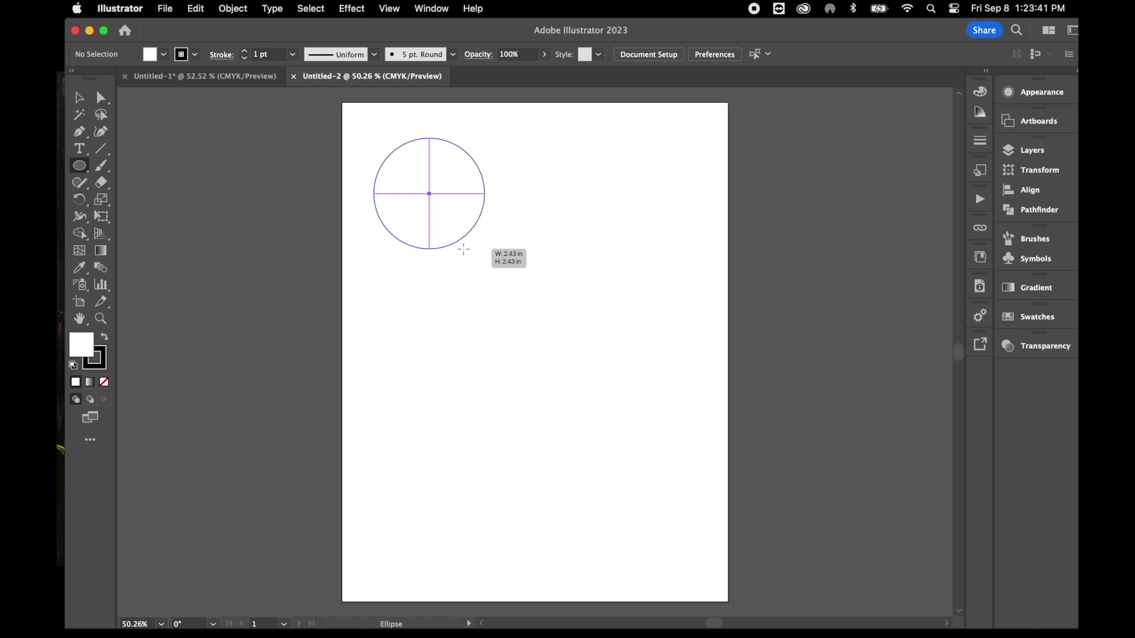
# Draw a circle about 2.43 in wide near the upper-left corner of the artboard
pyautogui.moveTo(463, 249); pyautogui.dragTo(486, 192)
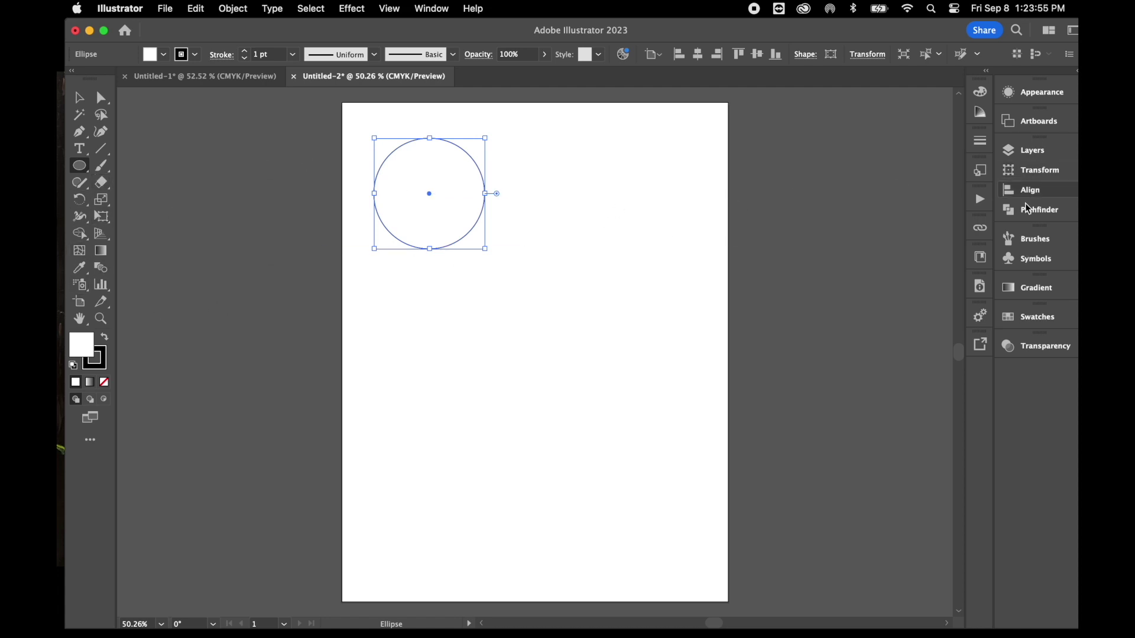
pyautogui.doubleClick(87, 350)
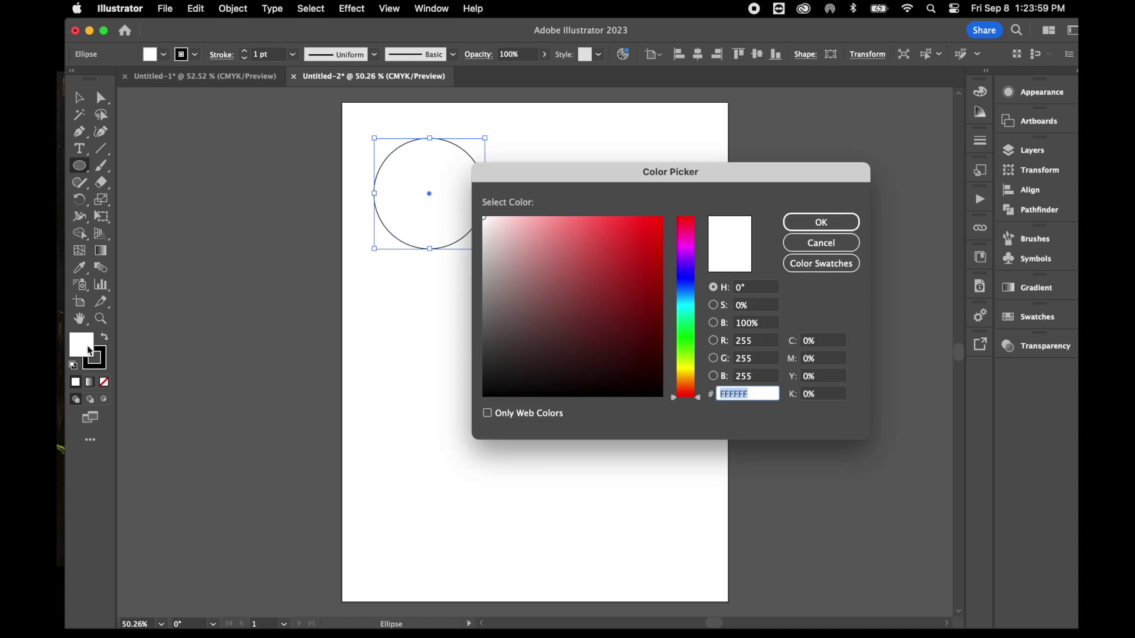
pyautogui.moveTo(699, 396); pyautogui.dragTo(696, 373)
pyautogui.click(837, 243)
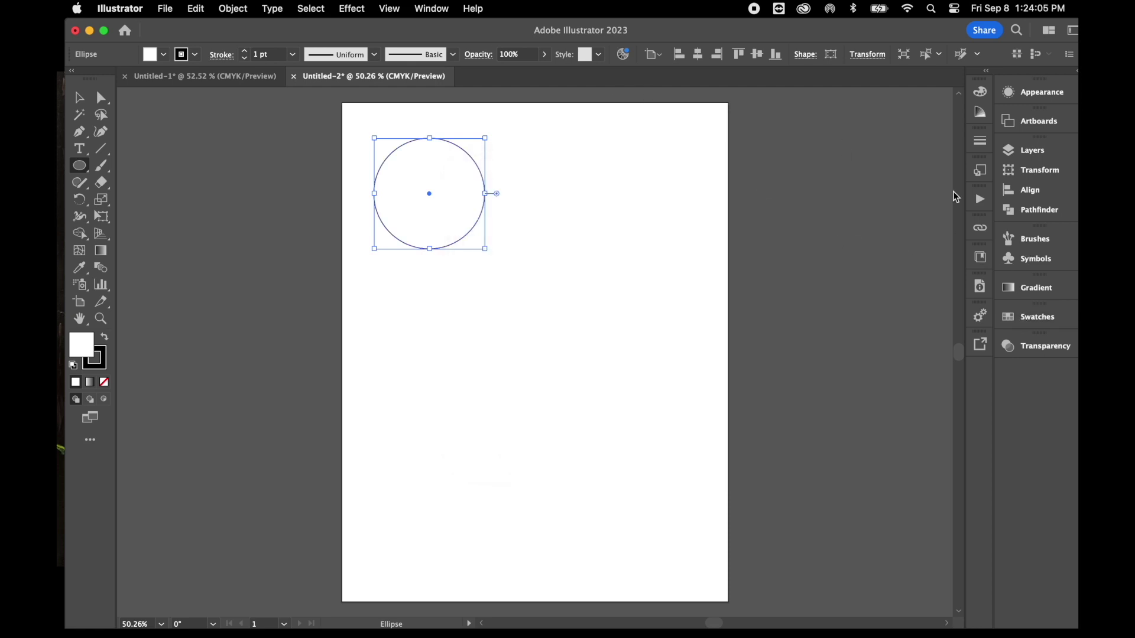
# Fill the circle with the red-orange swatch (F15A29)
pyautogui.click(1037, 318)
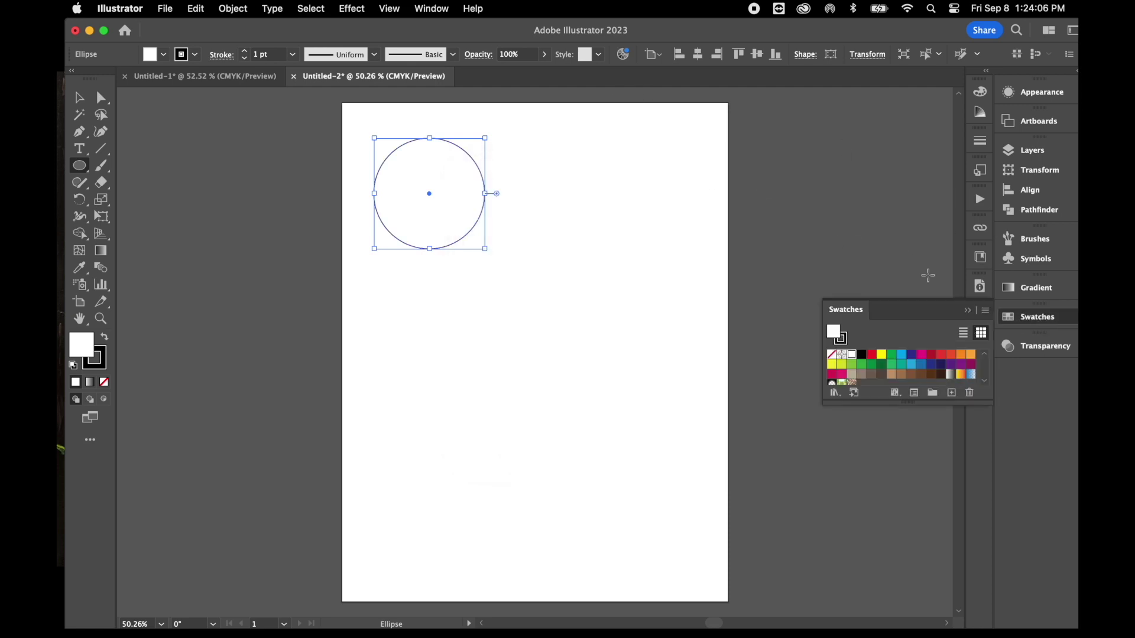
pyautogui.click(951, 355)
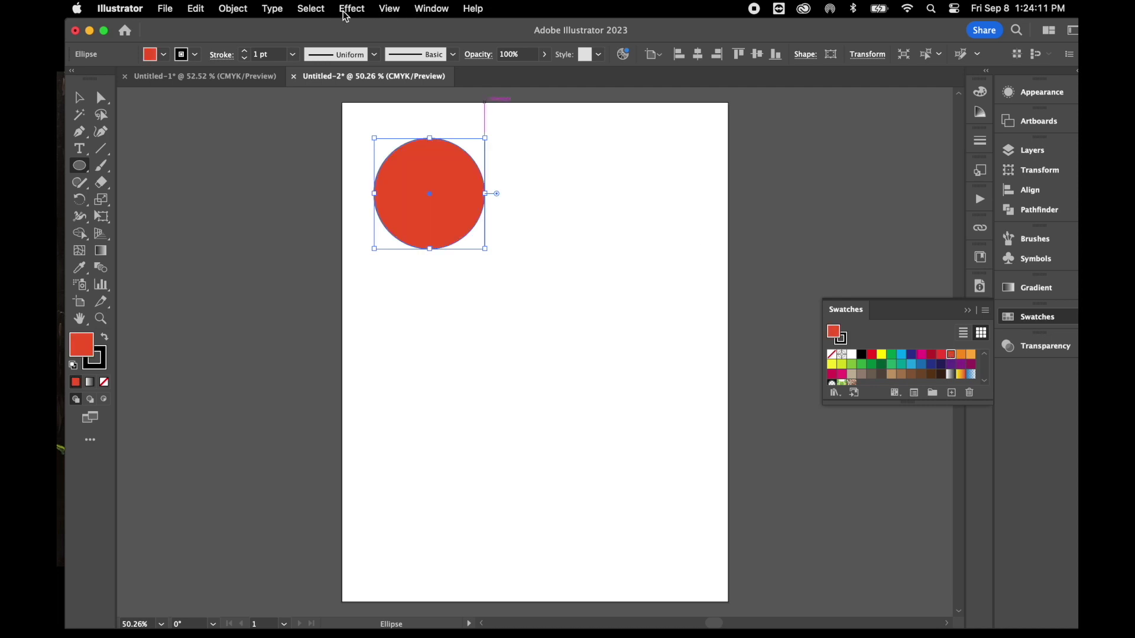
pyautogui.click(436, 8)
pyautogui.scroll(-5, 482, 438)
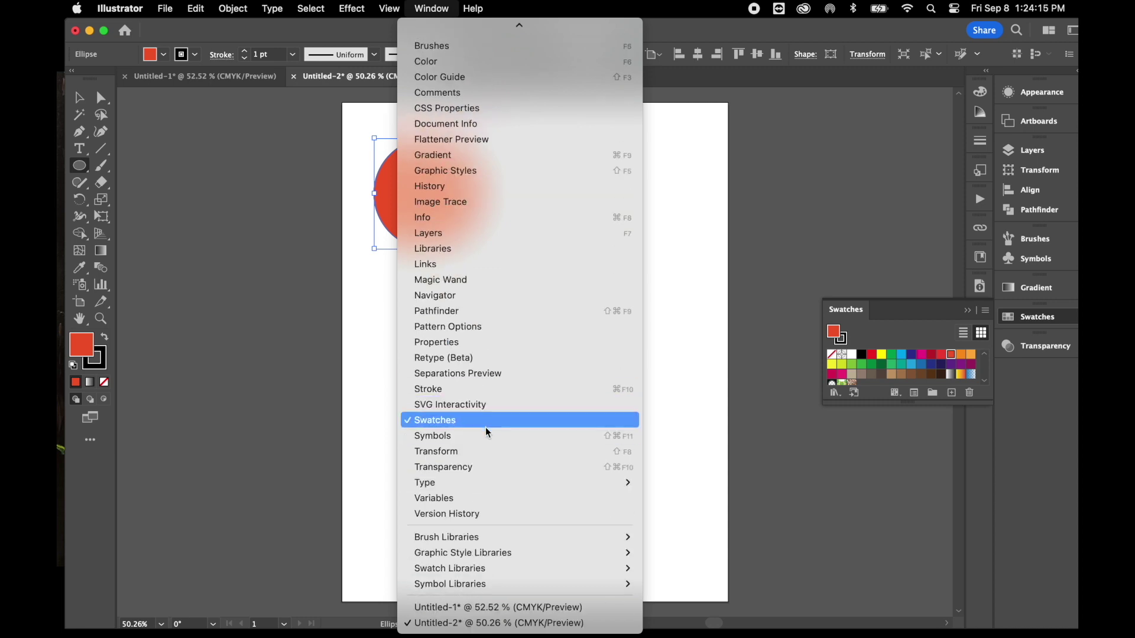
pyautogui.click(211, 215)
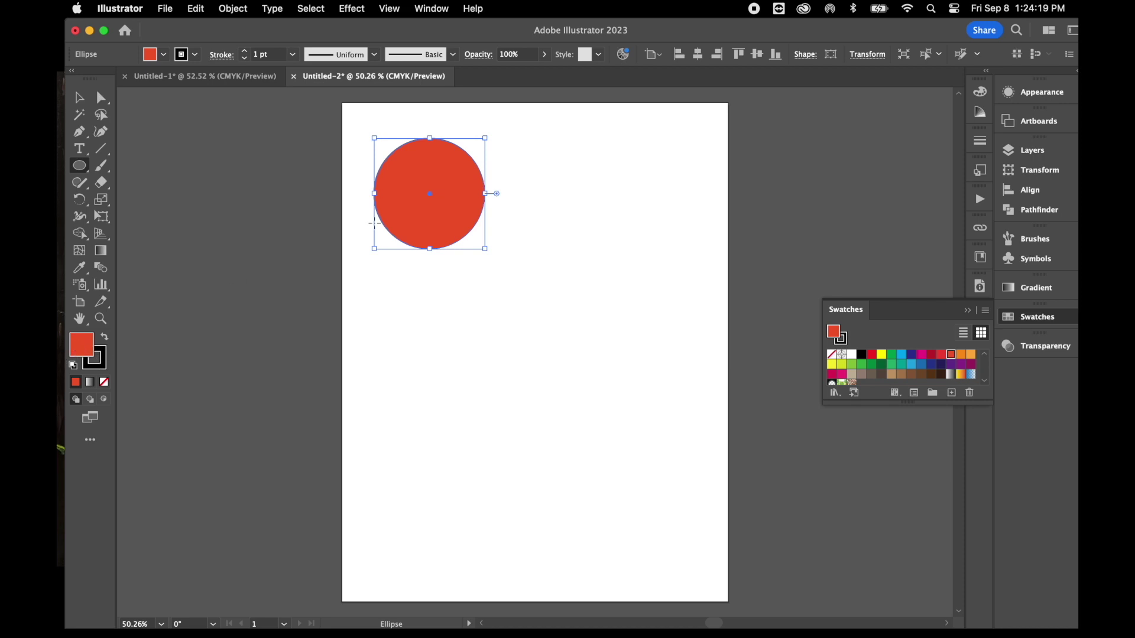
# Remove the black stroke from the red-orange circle, make its fill the active colour again, and deselect it
pyautogui.press('v')
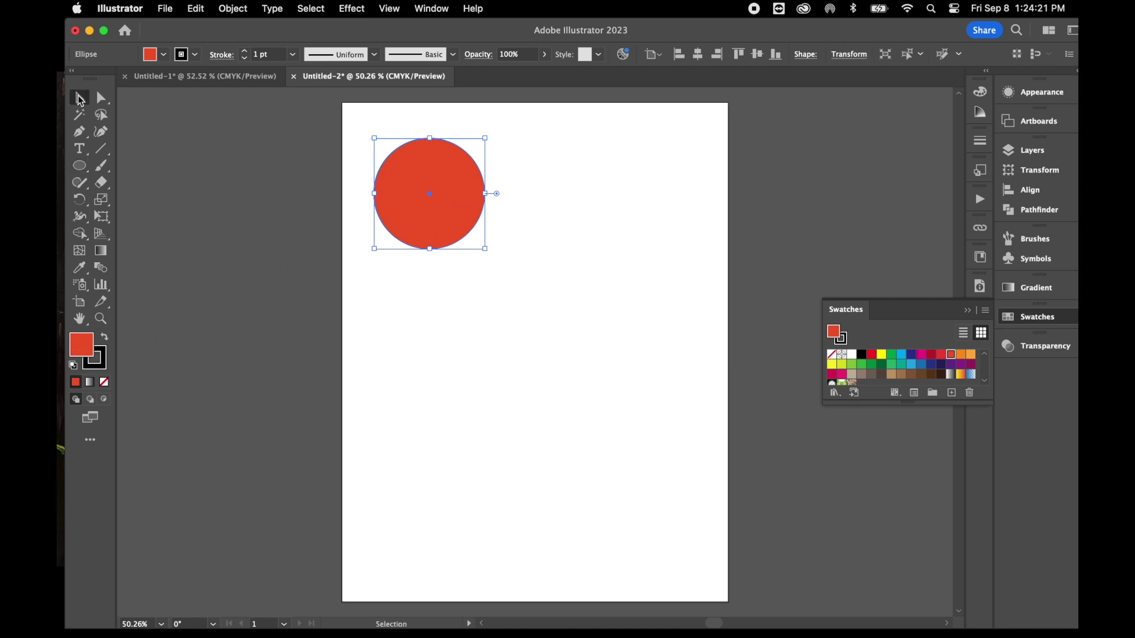
pyautogui.click(341, 272)
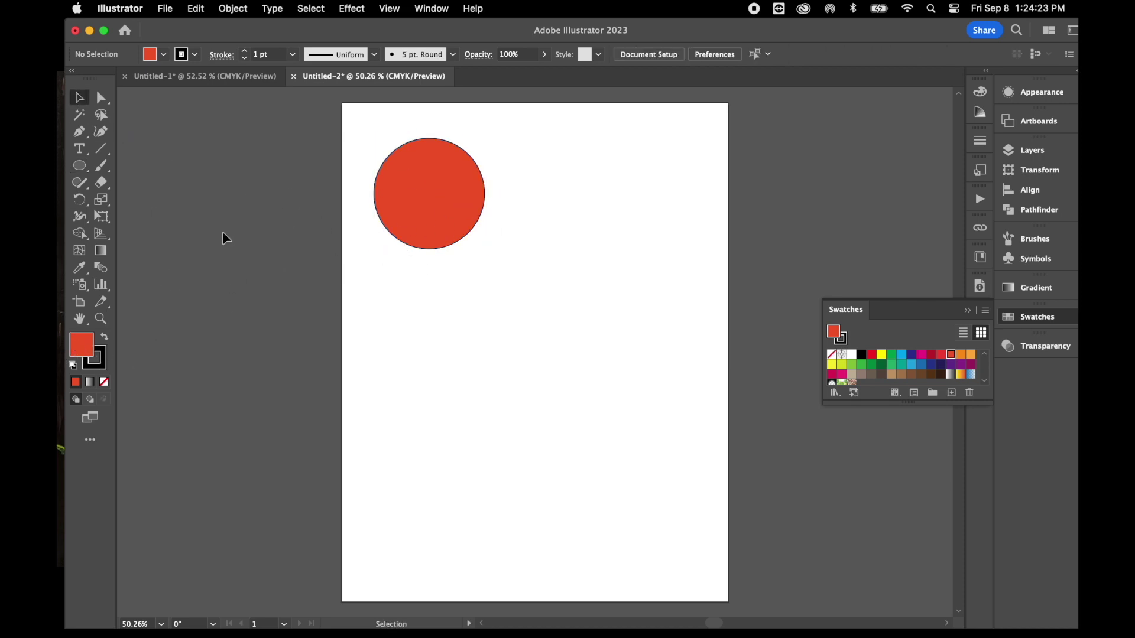
pyautogui.click(440, 211)
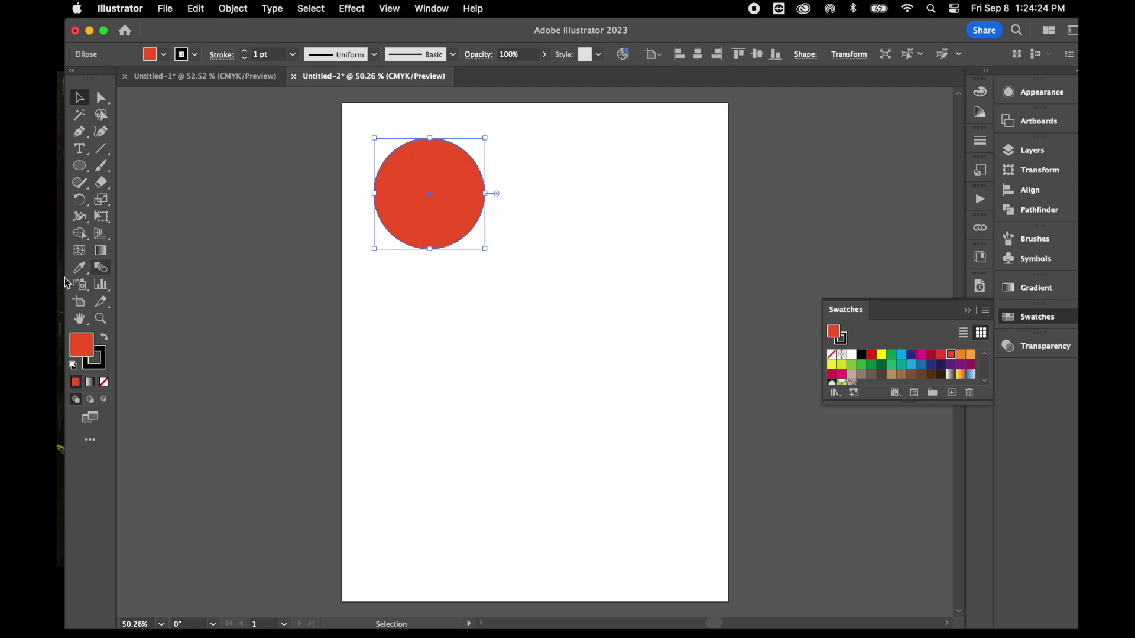
pyautogui.click(102, 364)
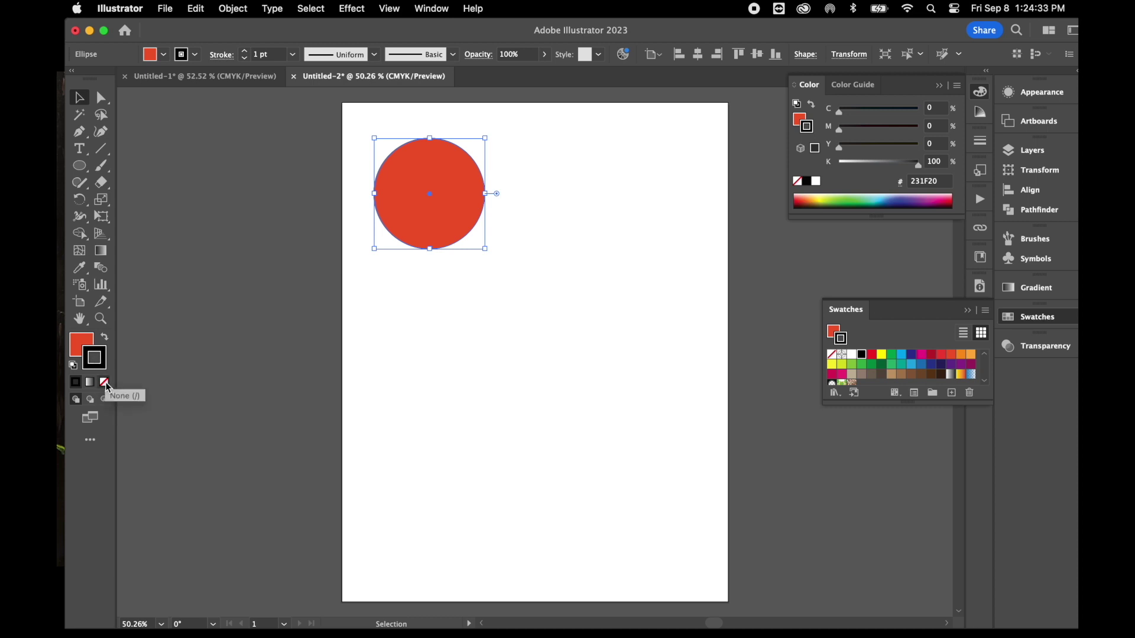
pyautogui.click(104, 382)
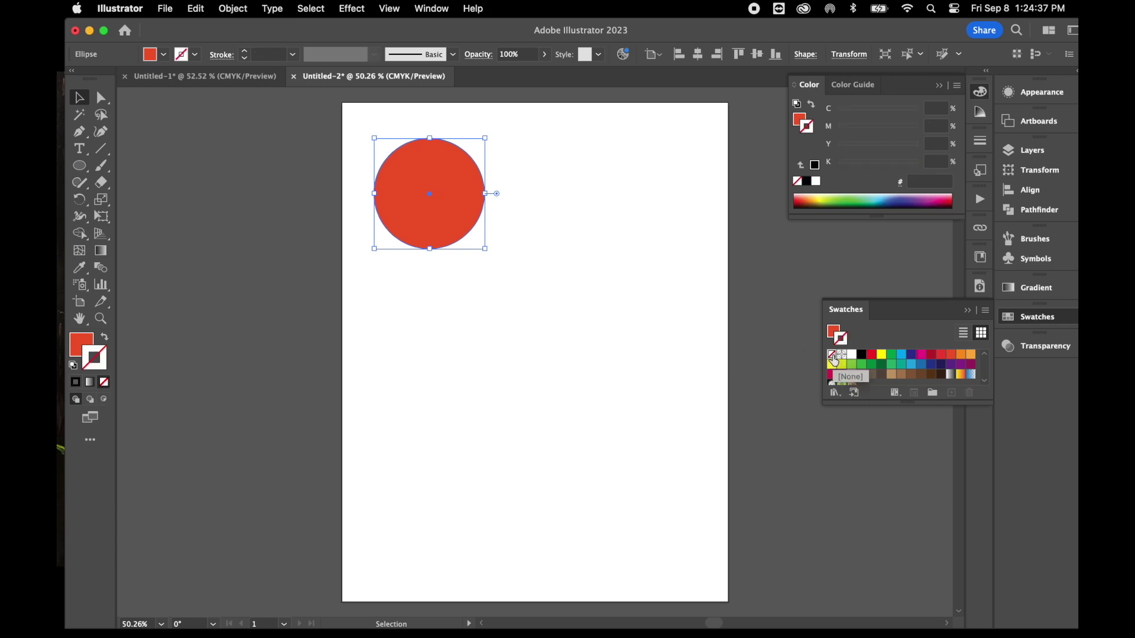
pyautogui.click(80, 345)
pyautogui.click(393, 281)
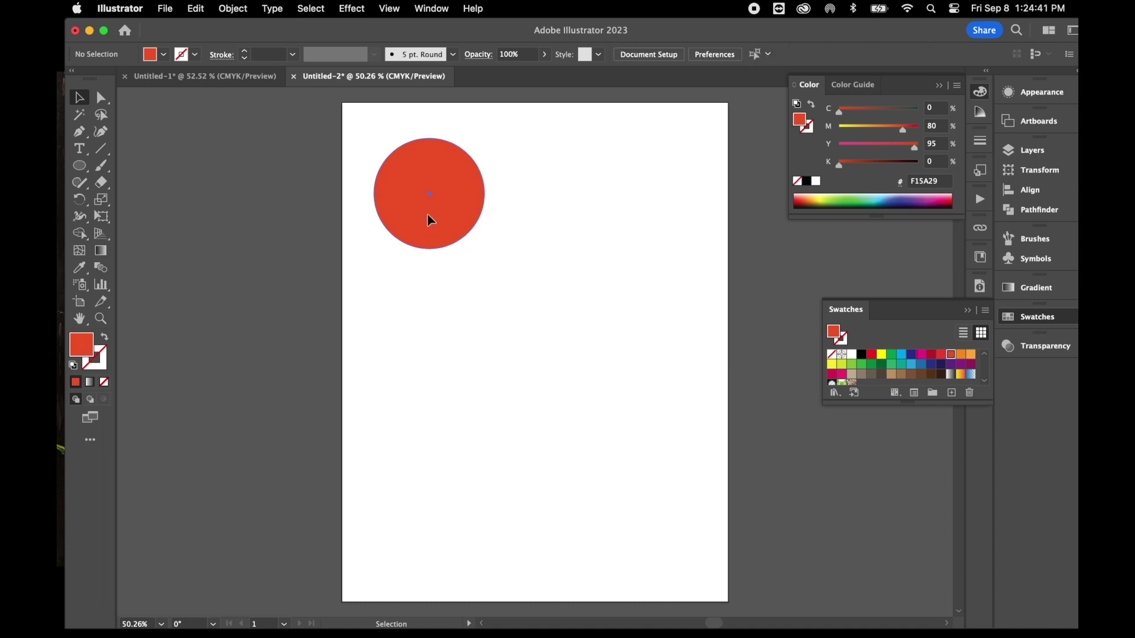
# Duplicate the red-orange circle in place, directly in front of the original
pyautogui.click(431, 220)
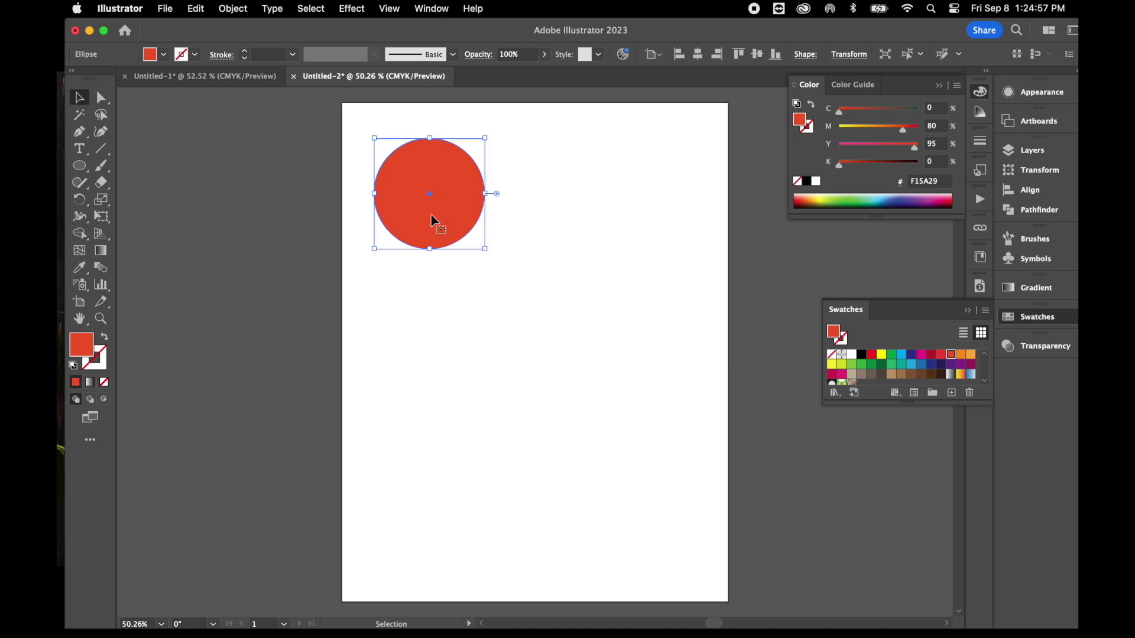
pyautogui.press('a')
pyautogui.press('v')
# Move a copy of the circle toward the middle of the artboard, delete it, and reselect the circle at the original position
pyautogui.moveTo(424, 207); pyautogui.dragTo(529, 366)
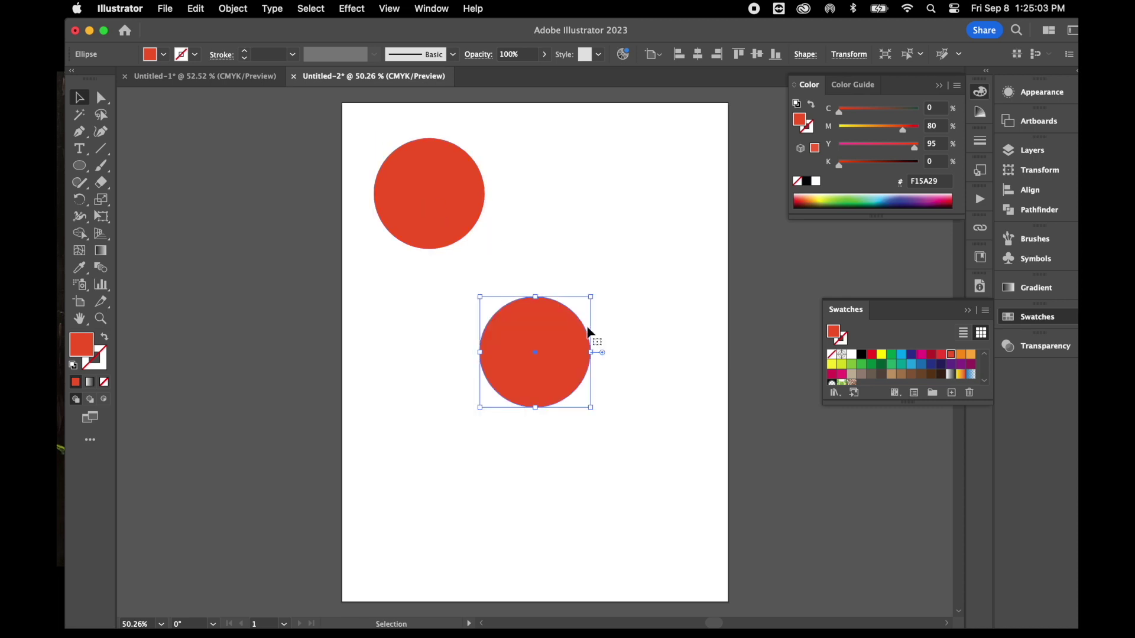
pyautogui.press('BackSpace')
pyautogui.click(451, 196)
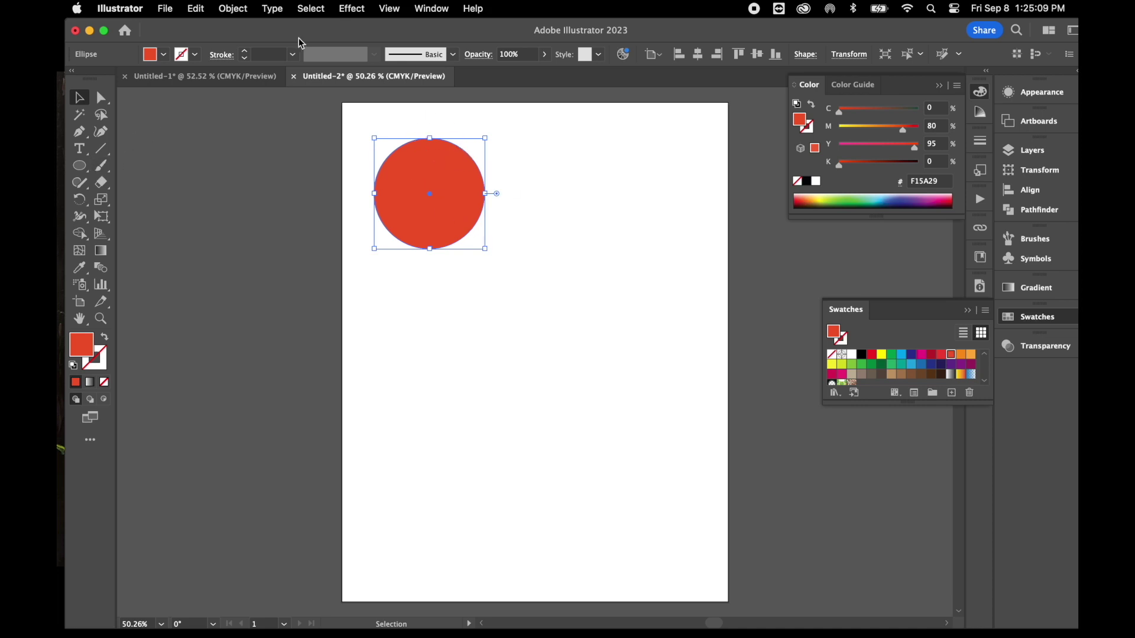
pyautogui.click(233, 9)
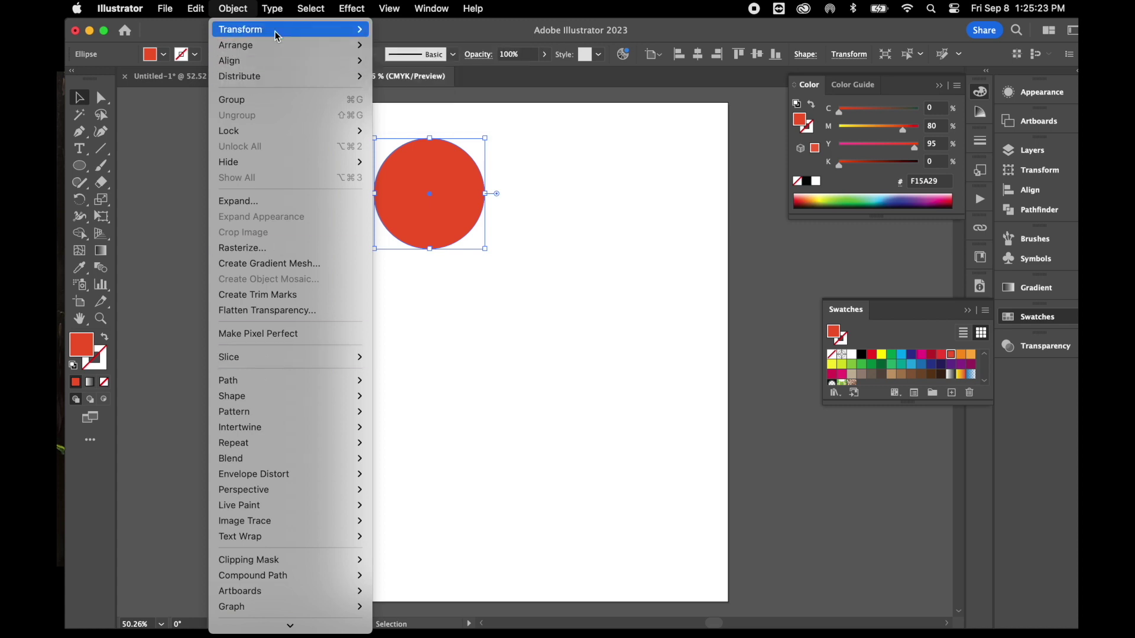
pyautogui.moveTo(278, 30)
pyautogui.click(402, 99)
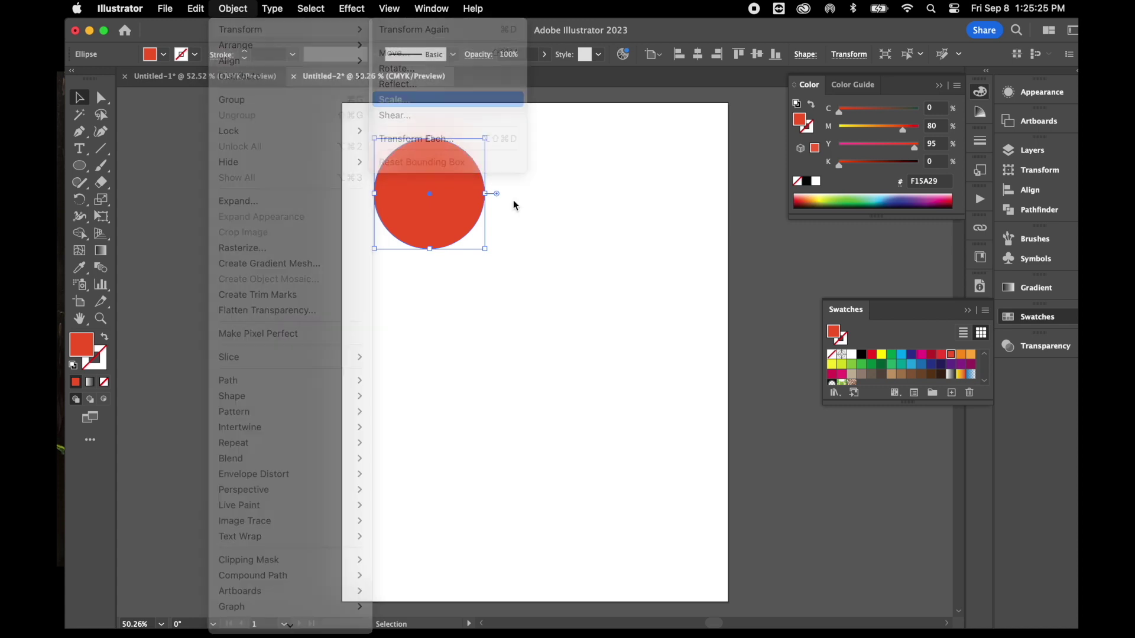
pyautogui.click(766, 417)
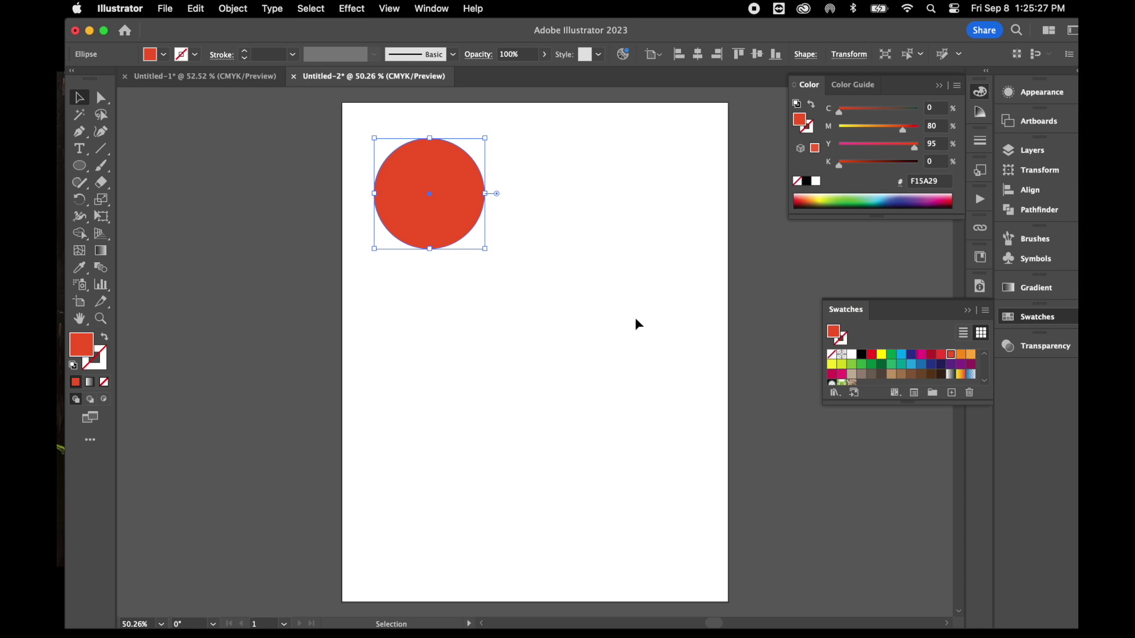
# Scale the front red-orange circle uniformly to 90% with the preview on
pyautogui.rightClick(636, 317)
pyautogui.moveTo(686, 543)
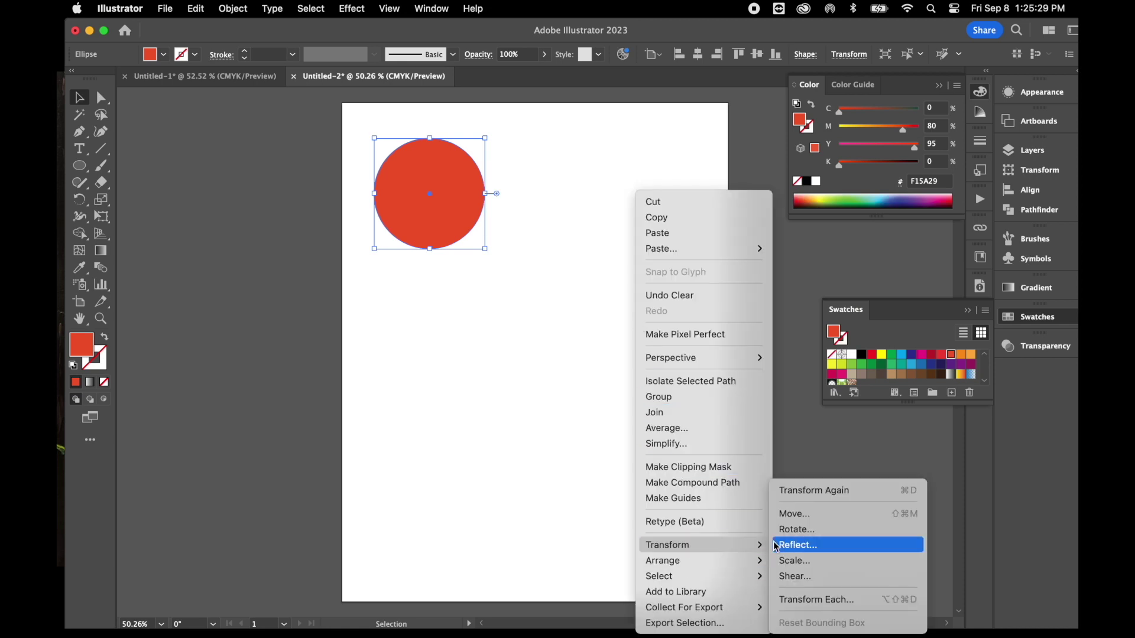
pyautogui.click(802, 562)
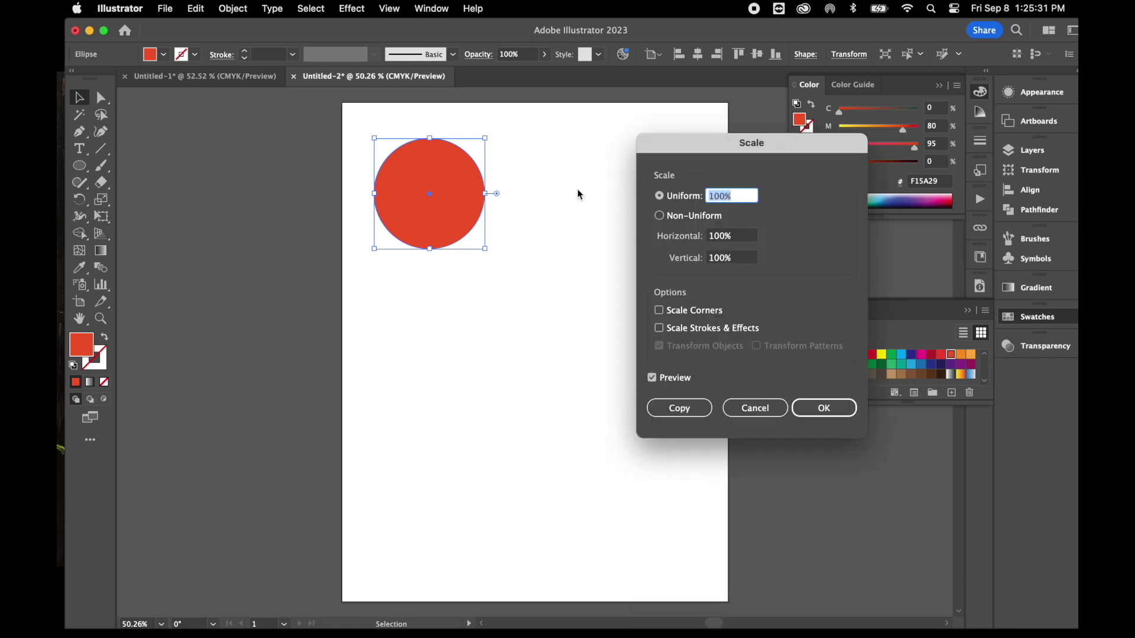
pyautogui.write('90')
pyautogui.click(661, 382)
pyautogui.click(657, 383)
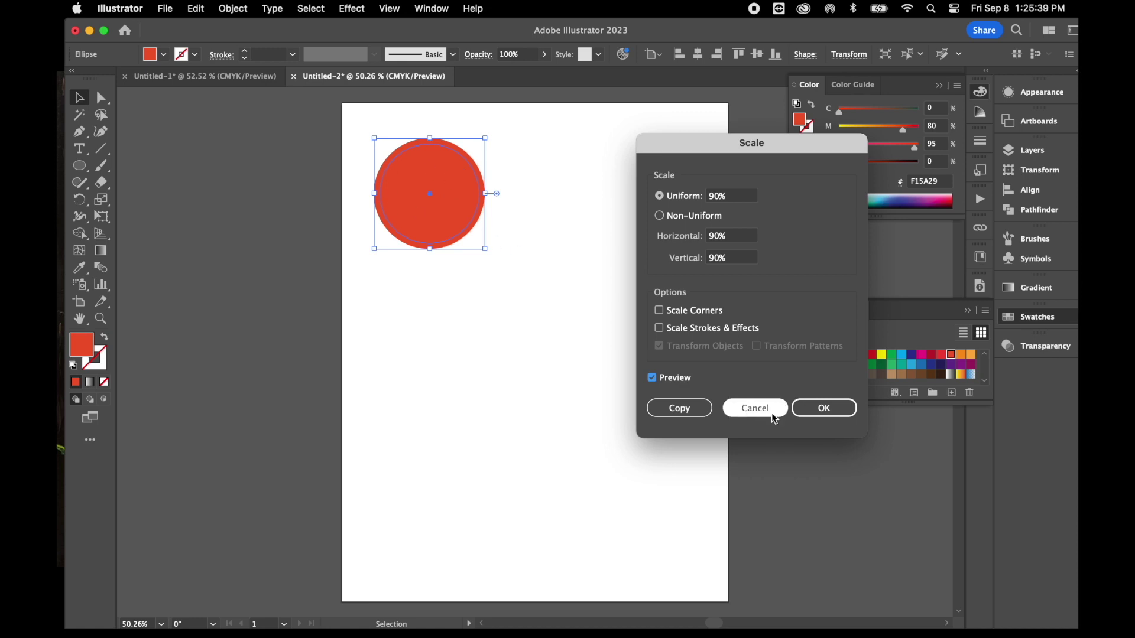
pyautogui.click(836, 409)
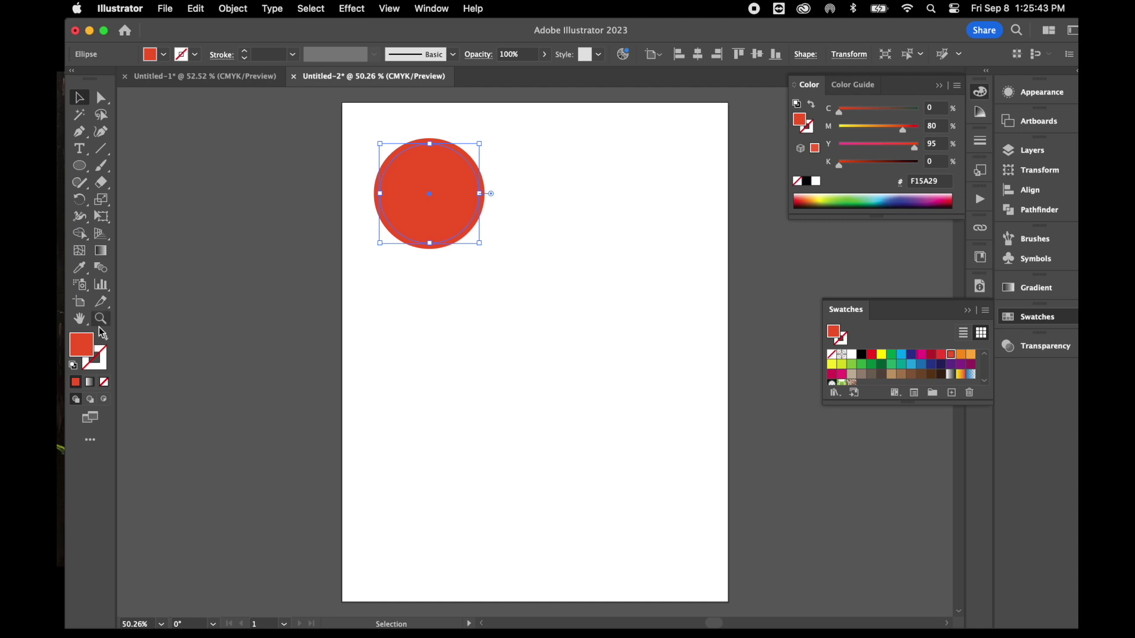
# Fill the smaller inner circle with a pale cream yellow (F9F7E5)
pyautogui.doubleClick(82, 343)
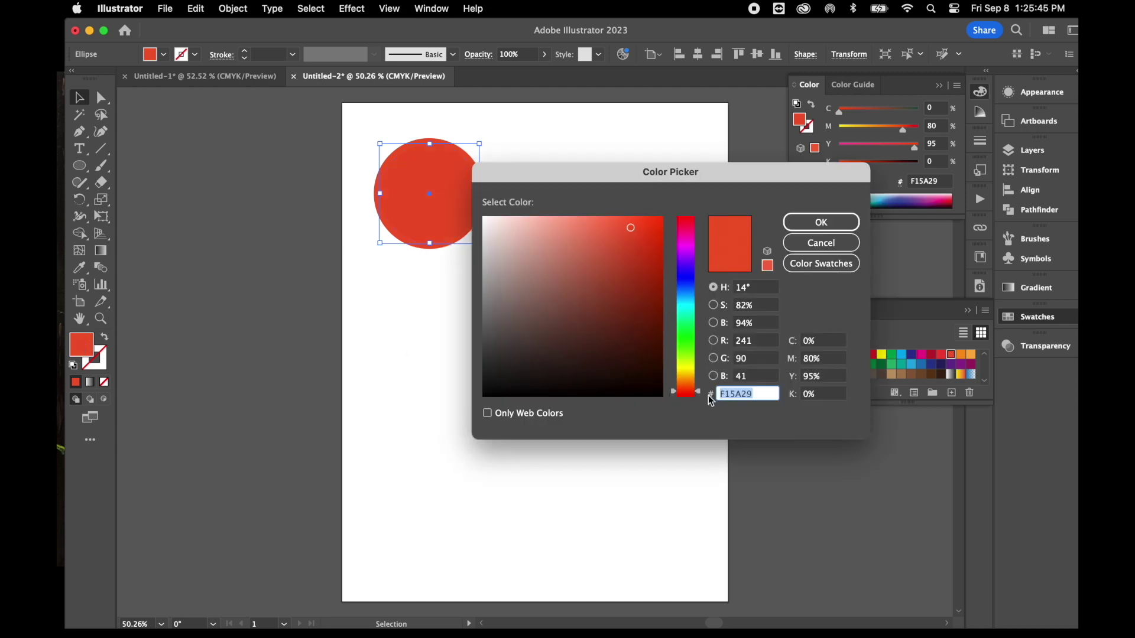
pyautogui.click(693, 371)
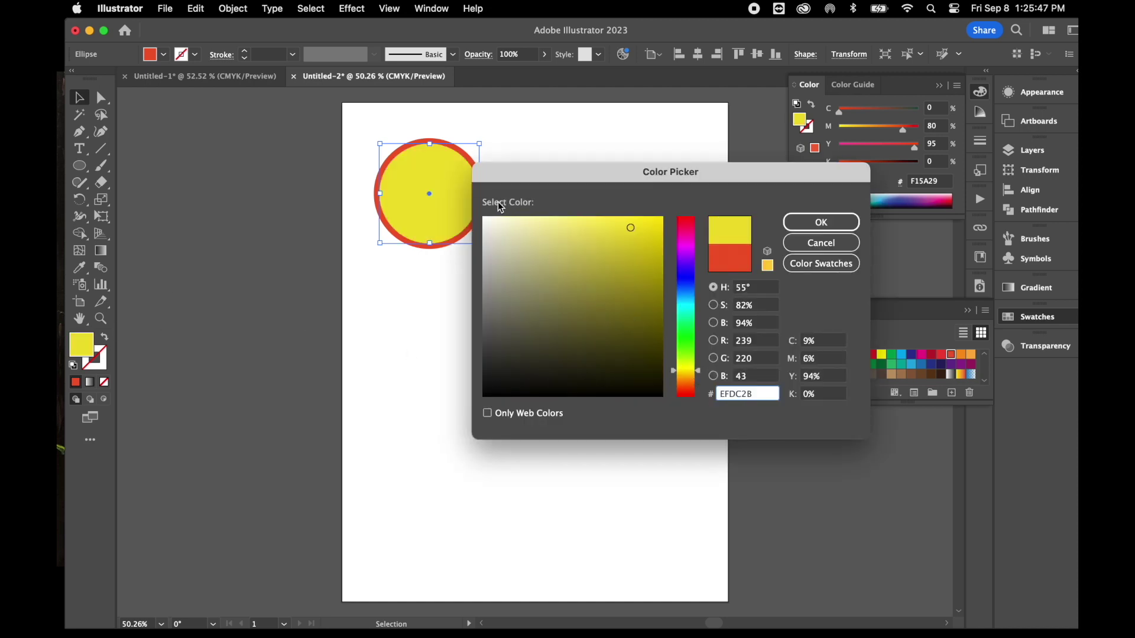
pyautogui.click(497, 220)
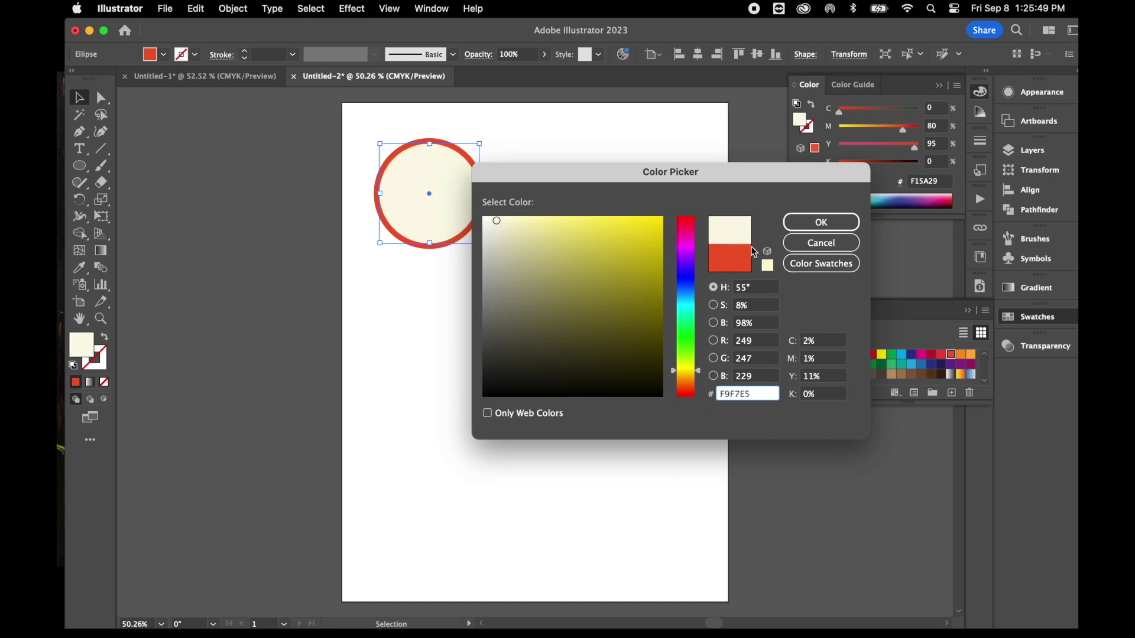
pyautogui.click(822, 223)
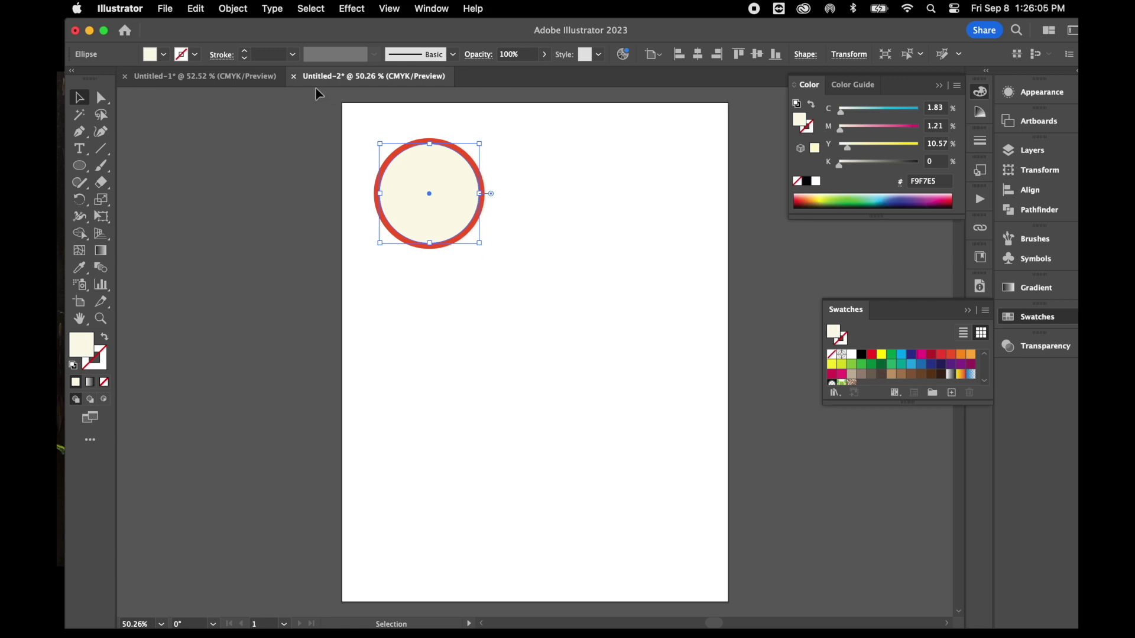
# Duplicate the cream circle in place and scale the front copy uniformly to 90%
pyautogui.click(228, 8)
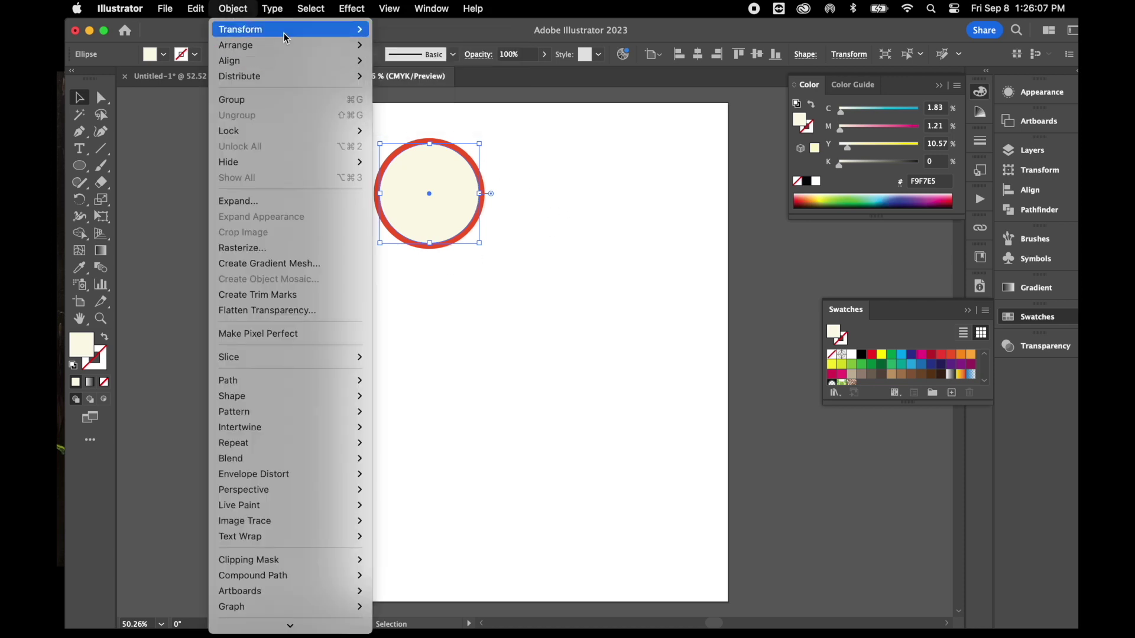
pyautogui.click(548, 175)
pyautogui.rightClick(548, 175)
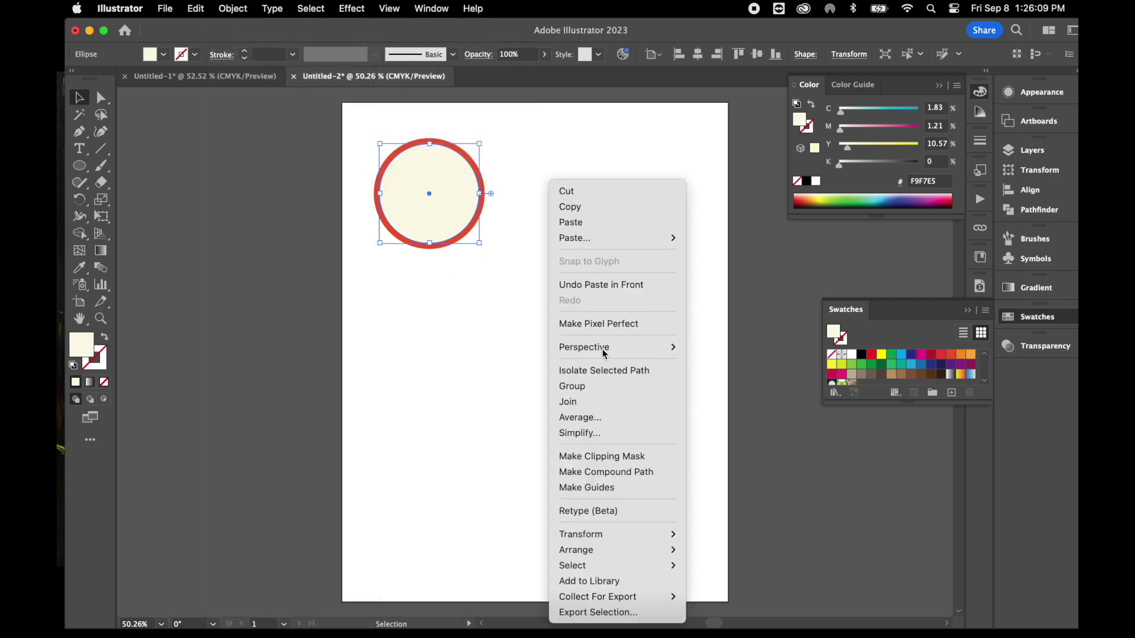
pyautogui.moveTo(611, 534)
pyautogui.click(732, 563)
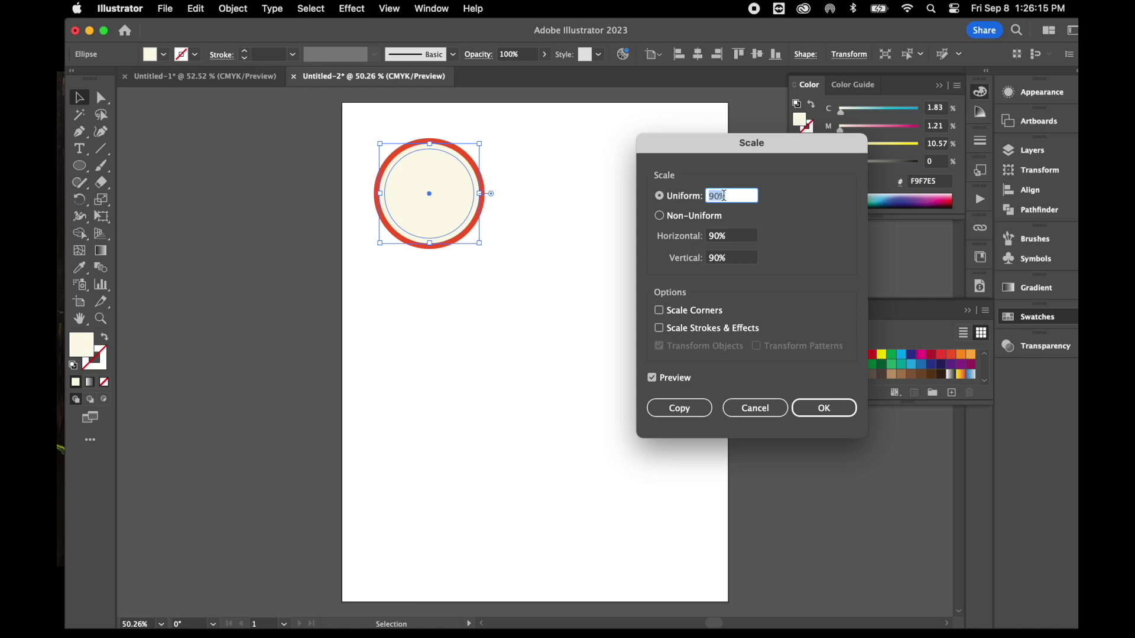
pyautogui.click(835, 409)
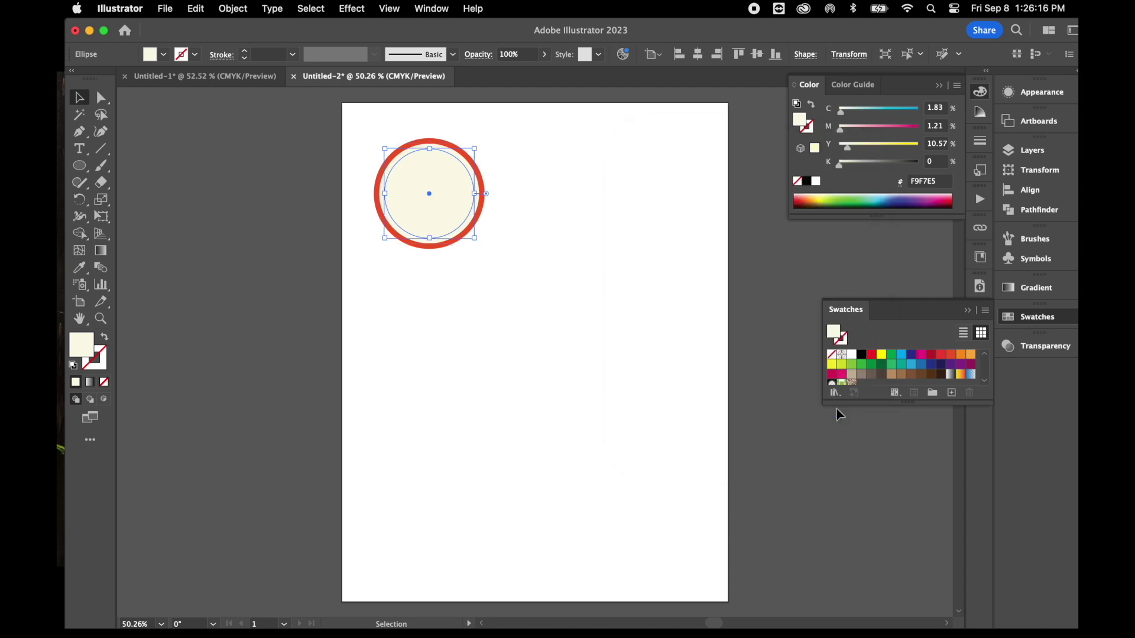
# Fill the innermost circle with the light orange swatch (FBB040) and deselect it
pyautogui.click(971, 355)
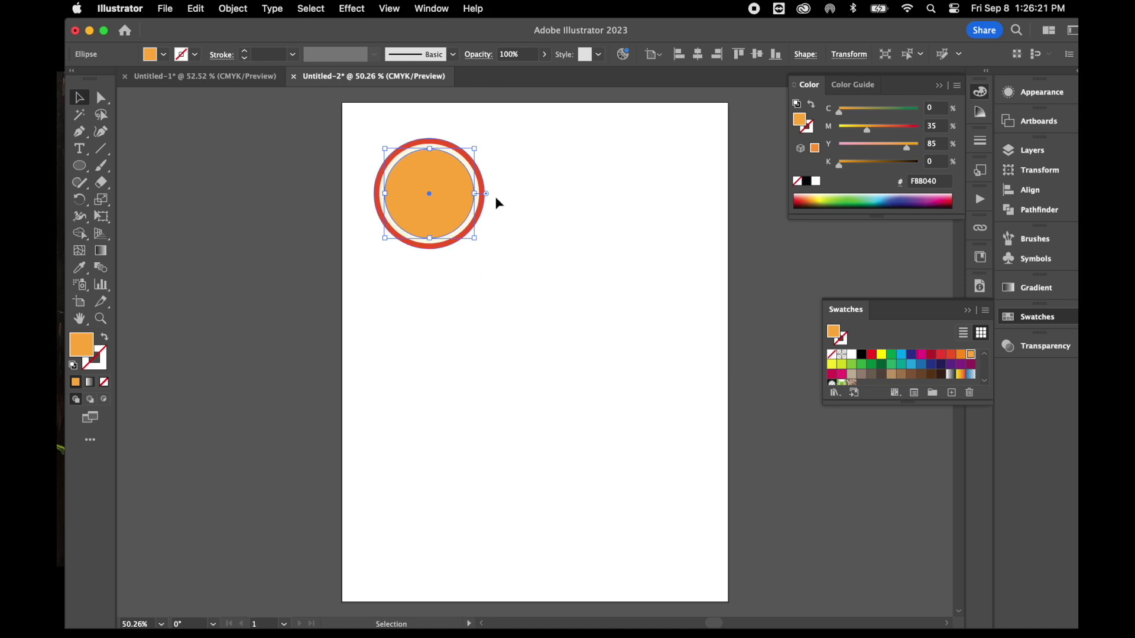
pyautogui.click(460, 290)
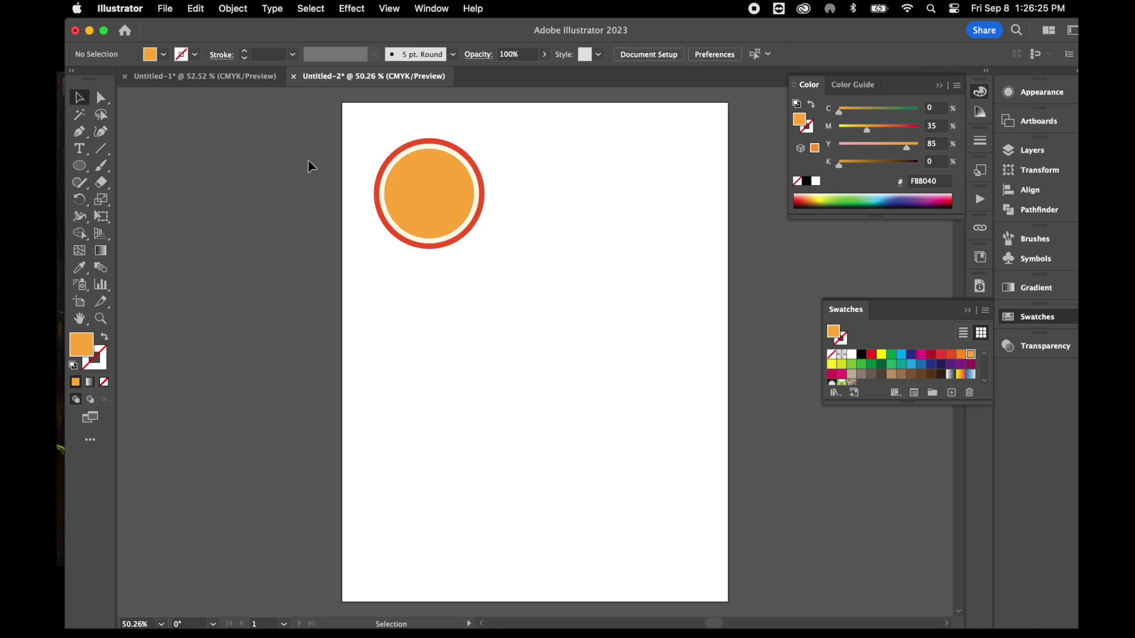
# Draw a straight vertical line through the centre of the light orange circle, from its top anchor to its bottom anchor
pyautogui.click(102, 149)
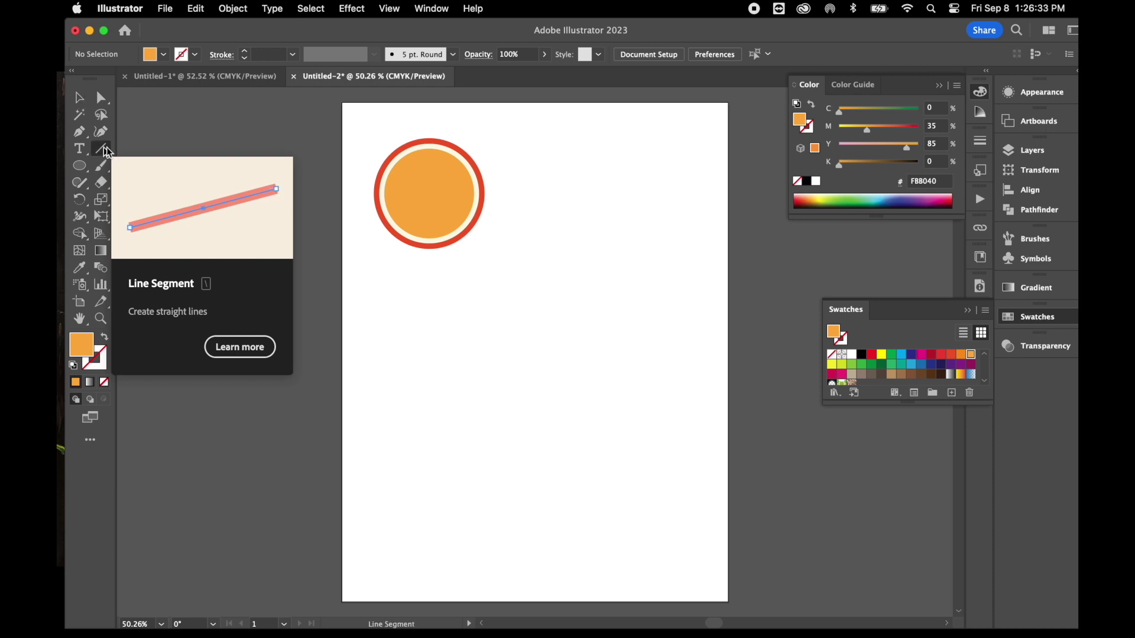
pyautogui.moveTo(430, 194); pyautogui.dragTo(430, 151)
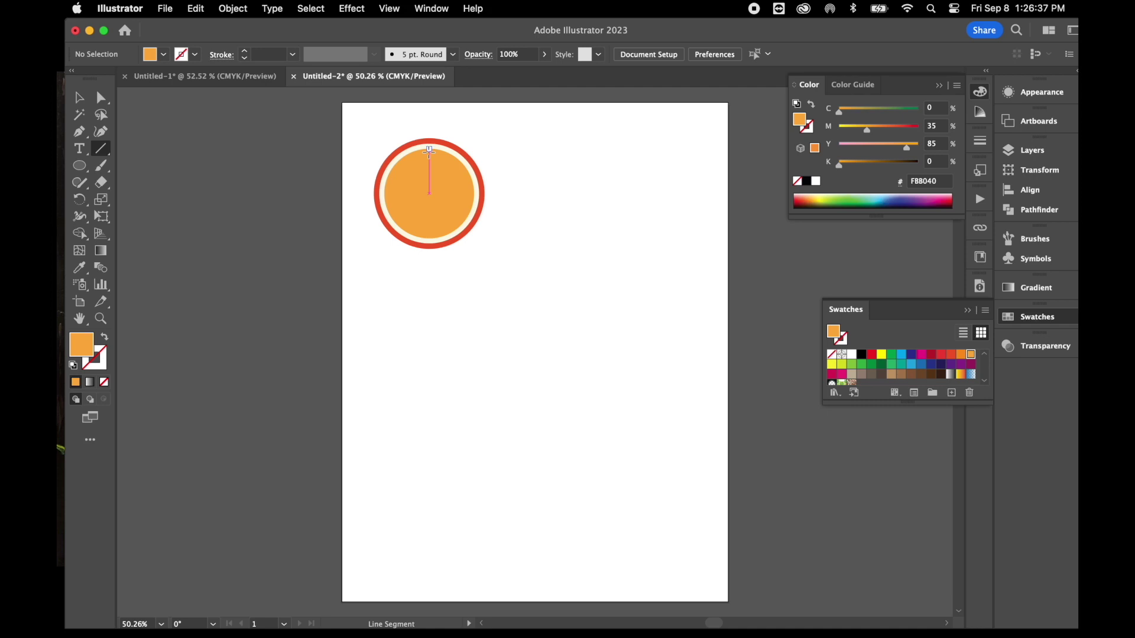
pyautogui.moveTo(430, 150); pyautogui.dragTo(430, 150)
pyautogui.press('super+equal')
pyautogui.press('super+equal')
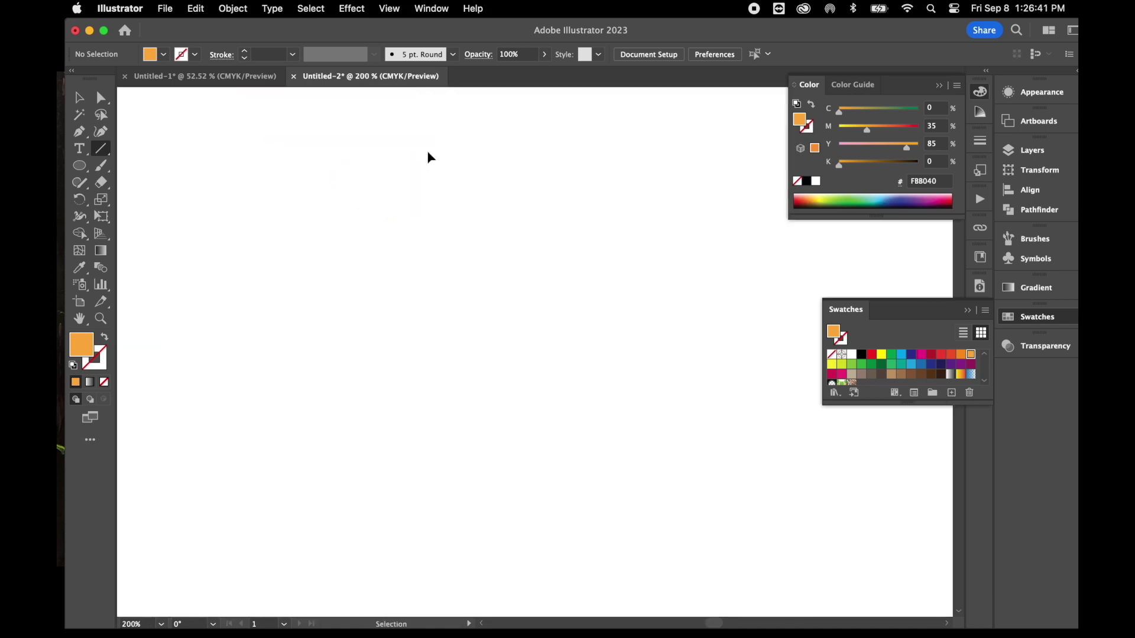
pyautogui.press('super+minus')
pyautogui.press('super+minus')
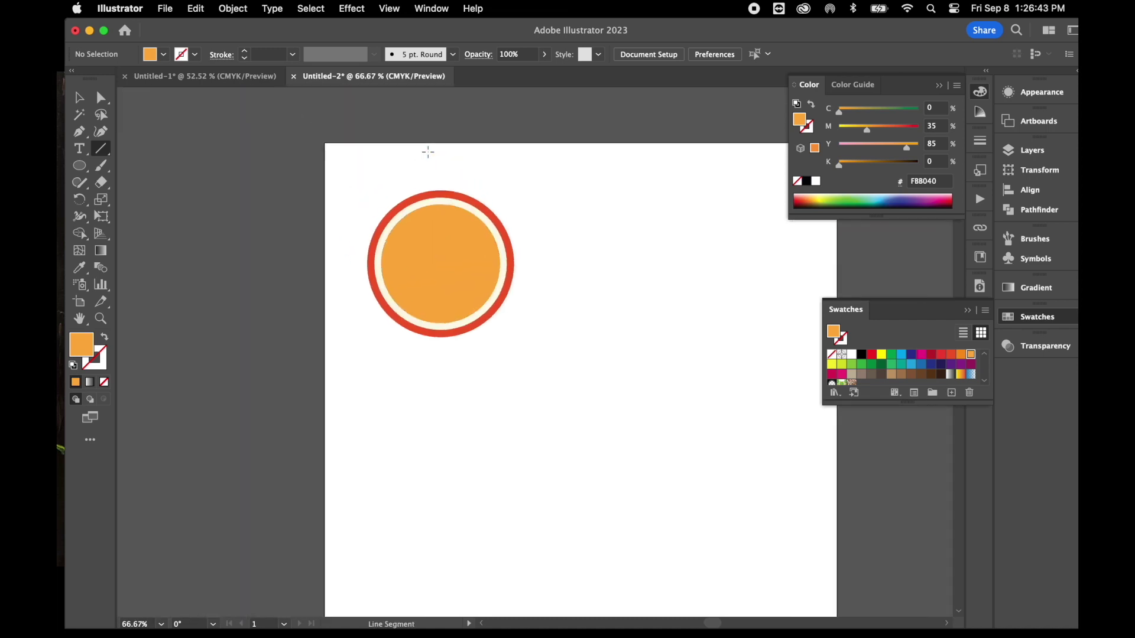
pyautogui.press('super+equal')
pyautogui.press('super+equal')
pyautogui.press('super+equal')
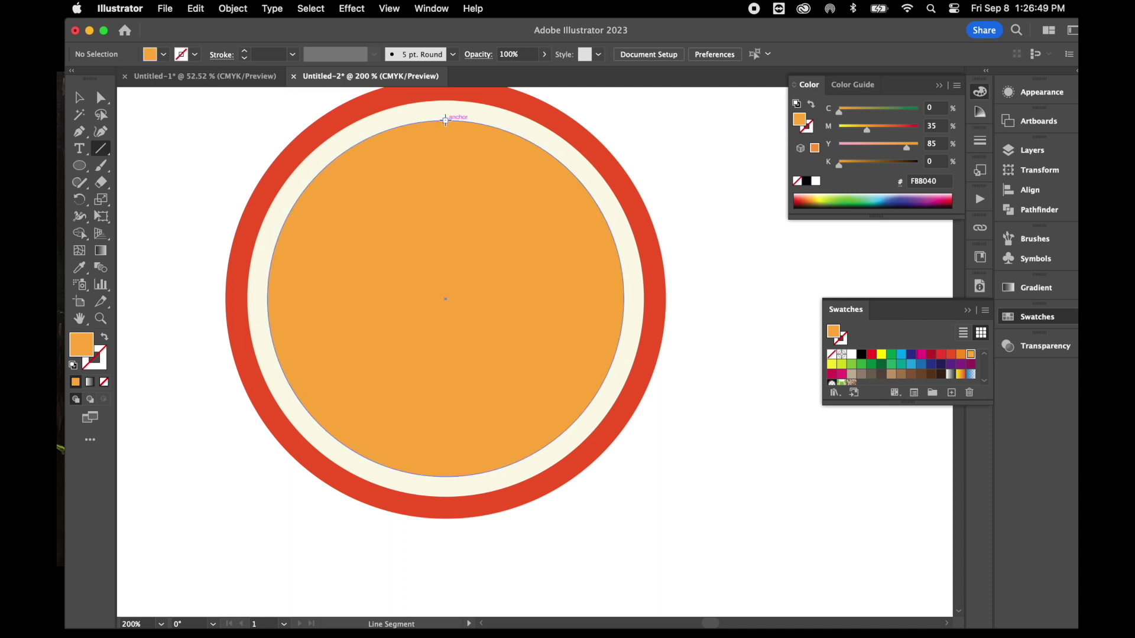
pyautogui.moveTo(445, 121); pyautogui.dragTo(446, 476)
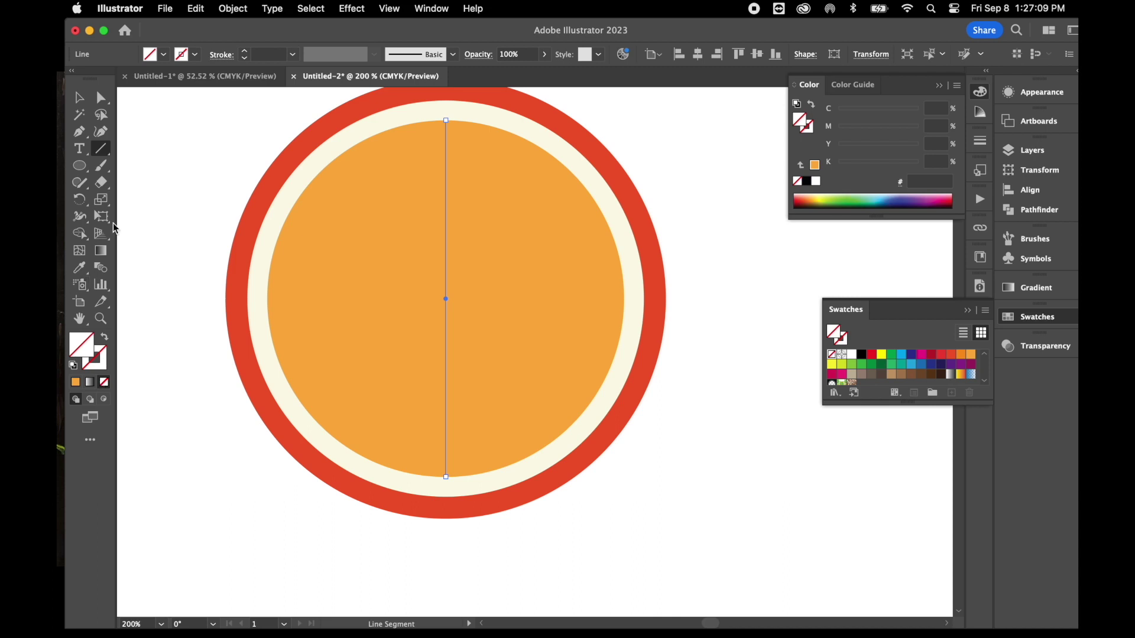
# Sample the cream ring's colour for the vertical line and swap it from fill to stroke
pyautogui.click(81, 270)
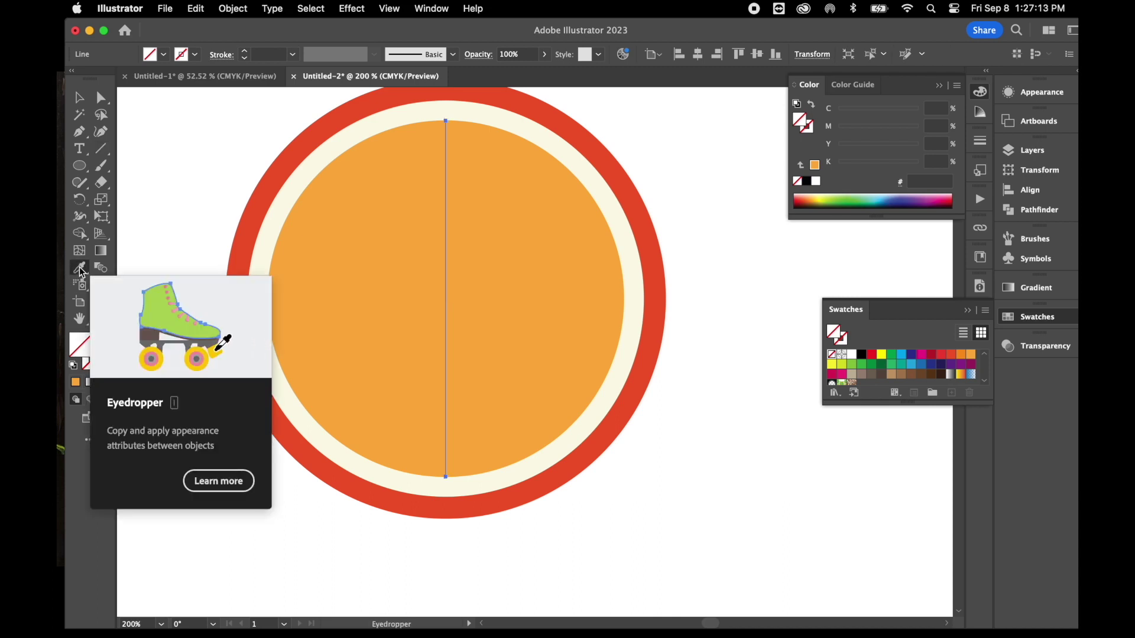
pyautogui.click(305, 174)
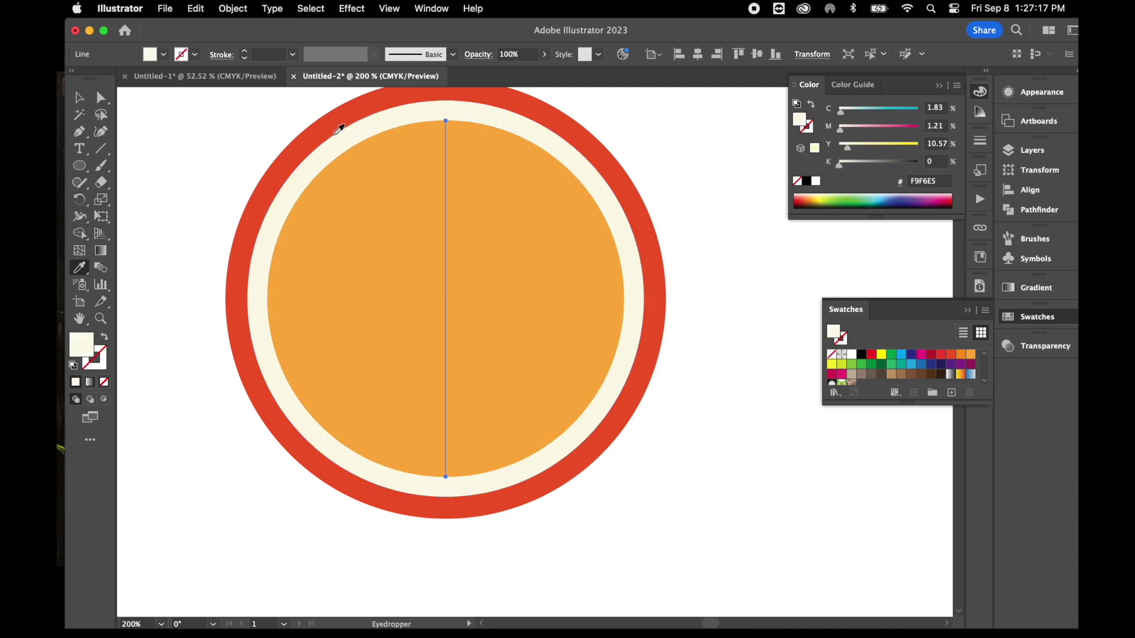
pyautogui.click(105, 340)
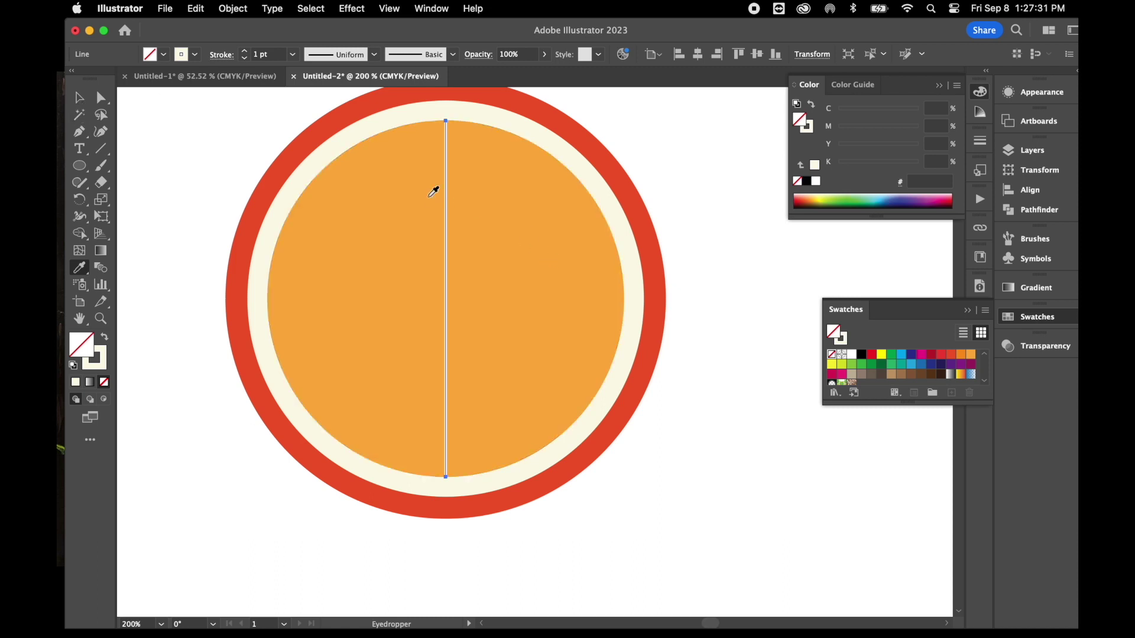
# Start a Distort & Transform > Transform effect on the line and set it to 5 copies
pyautogui.click(80, 99)
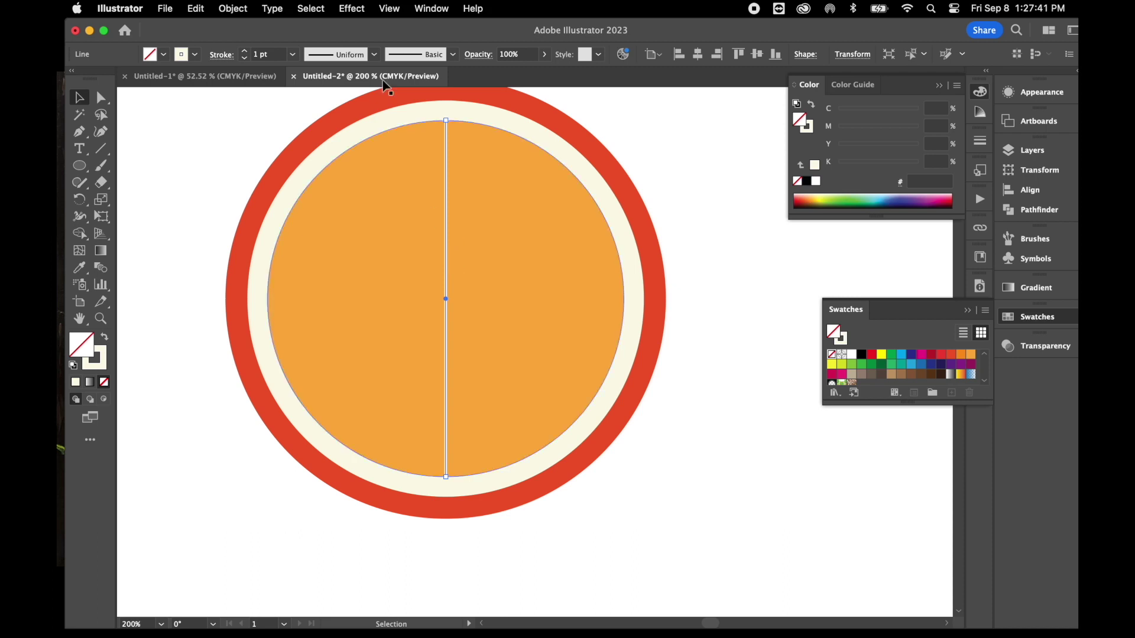
pyautogui.click(353, 9)
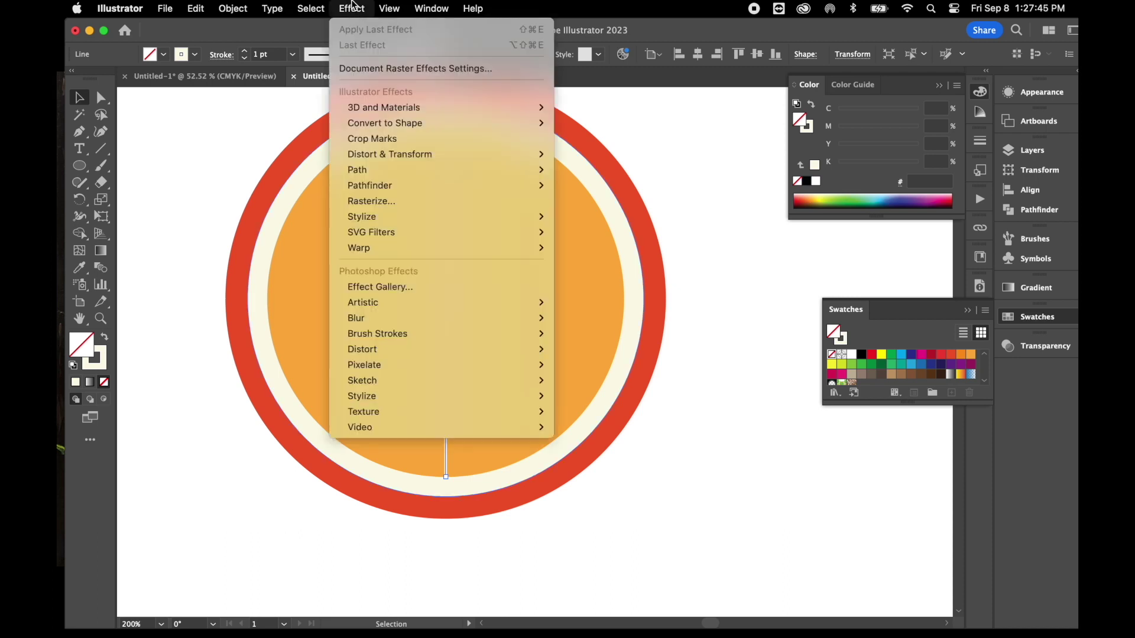
pyautogui.moveTo(461, 154)
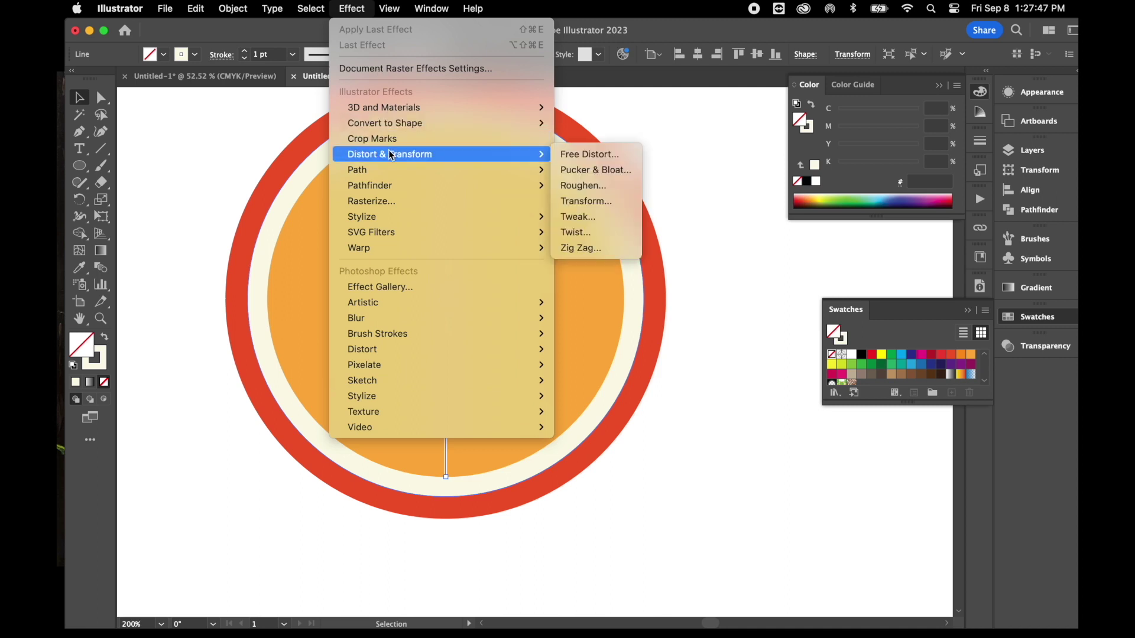
pyautogui.click(609, 205)
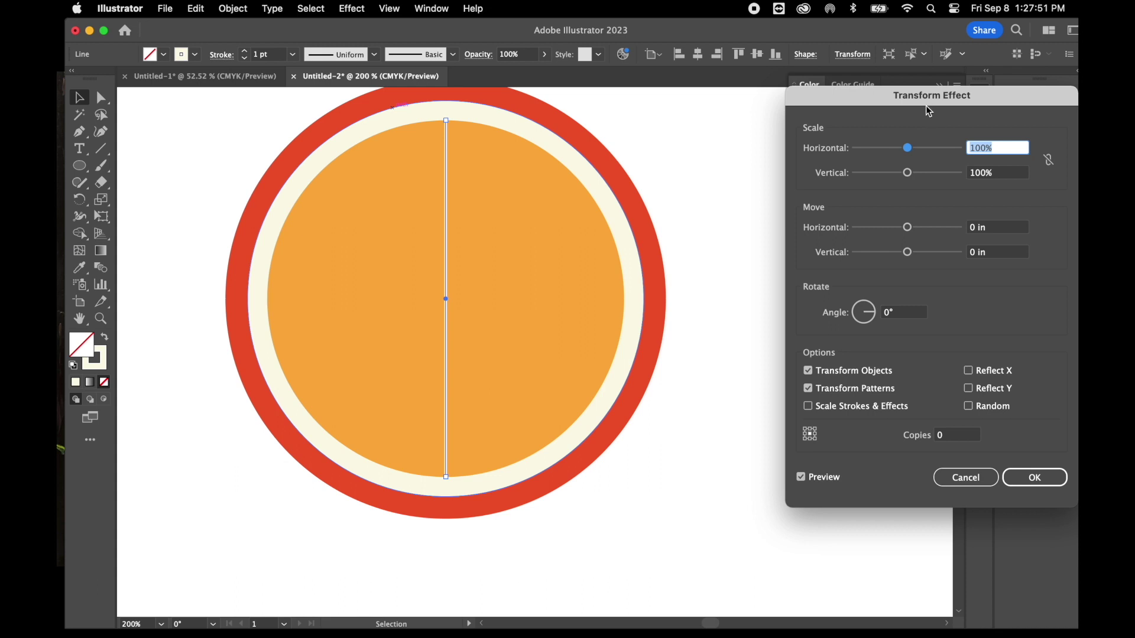
pyautogui.moveTo(919, 101); pyautogui.dragTo(808, 93)
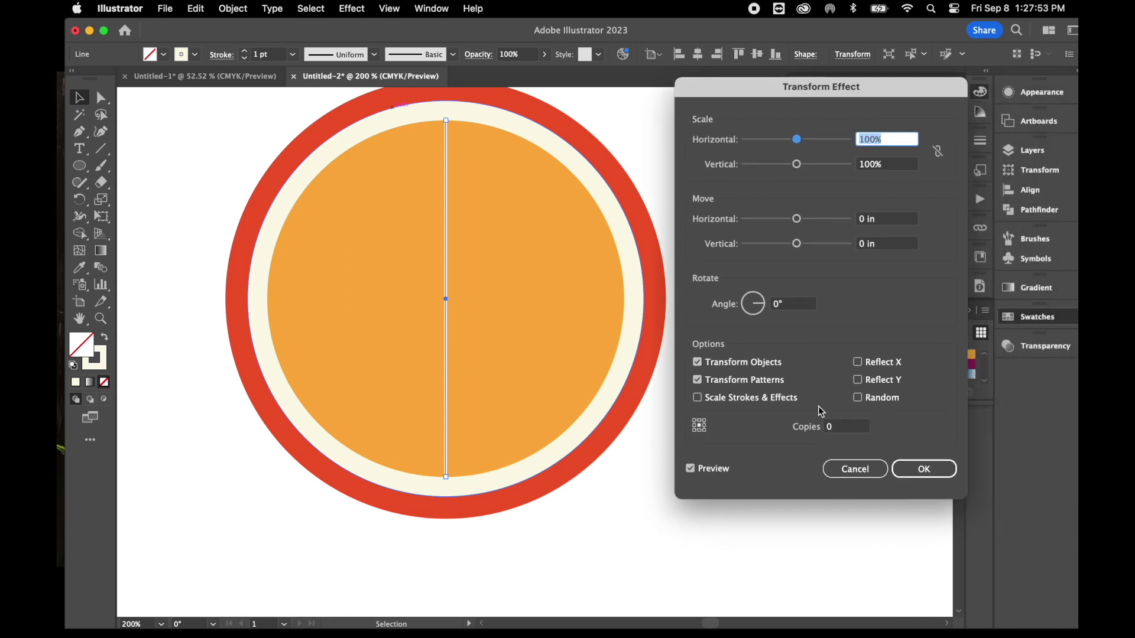
pyautogui.click(835, 426)
pyautogui.write('5')
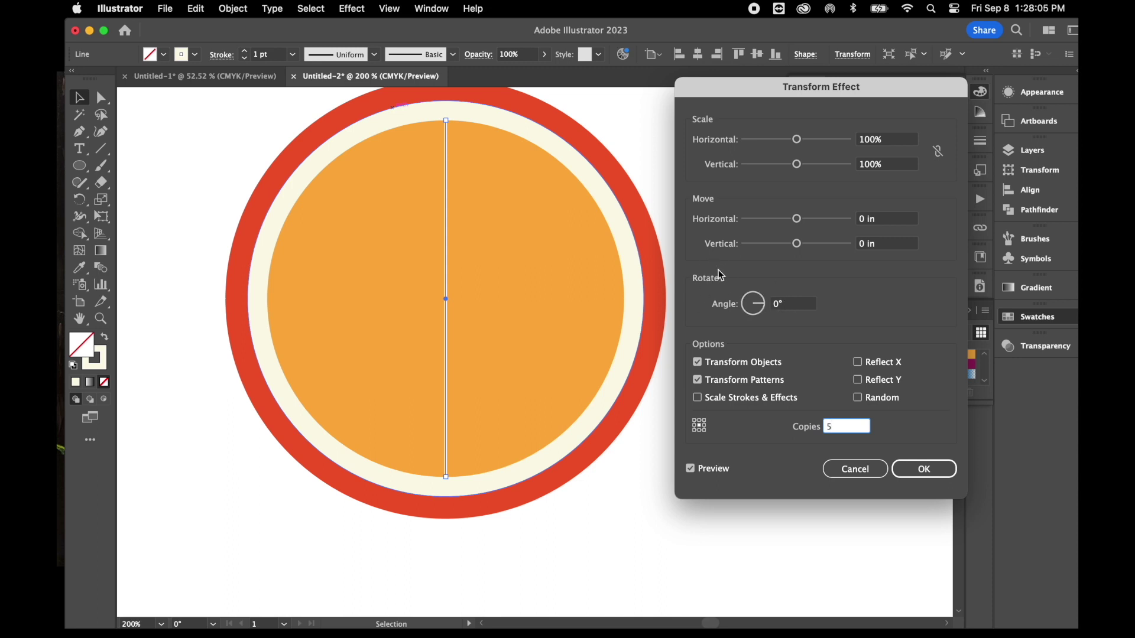
# Set the Transform effect's rotation angle to -30° and apply it to the line
pyautogui.click(792, 306)
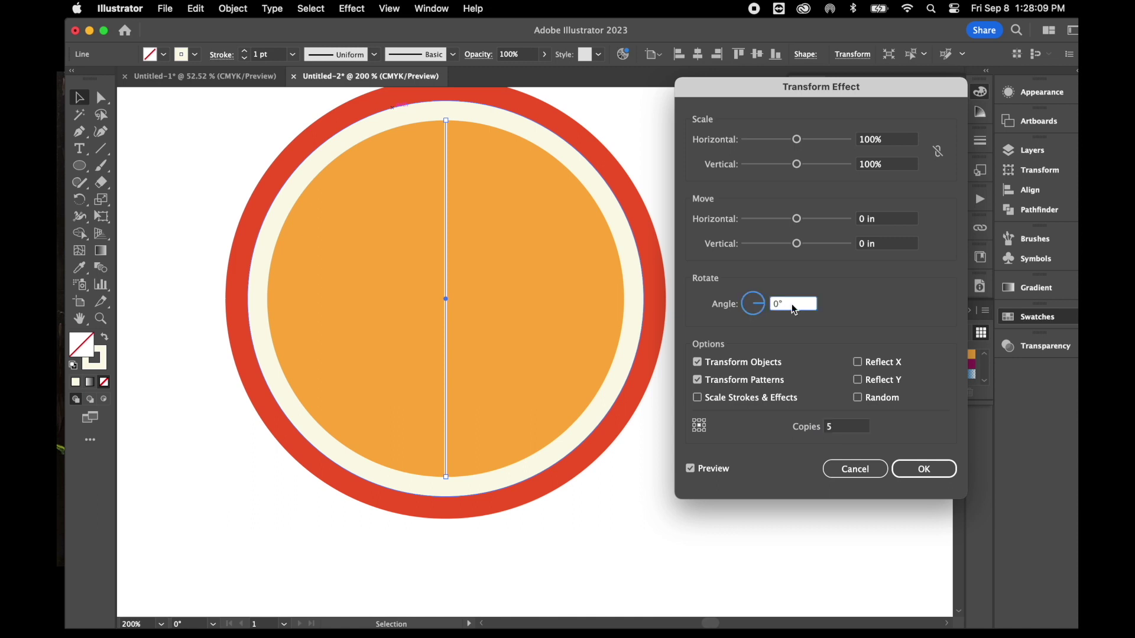
pyautogui.press('Down')
pyautogui.press('Down')
pyautogui.press('Down')
pyautogui.press('Down')
pyautogui.press('Down')
pyautogui.press('Down')
pyautogui.press('Down')
pyautogui.press('Down')
pyautogui.press('Down')
pyautogui.press('Down')
pyautogui.press('Down')
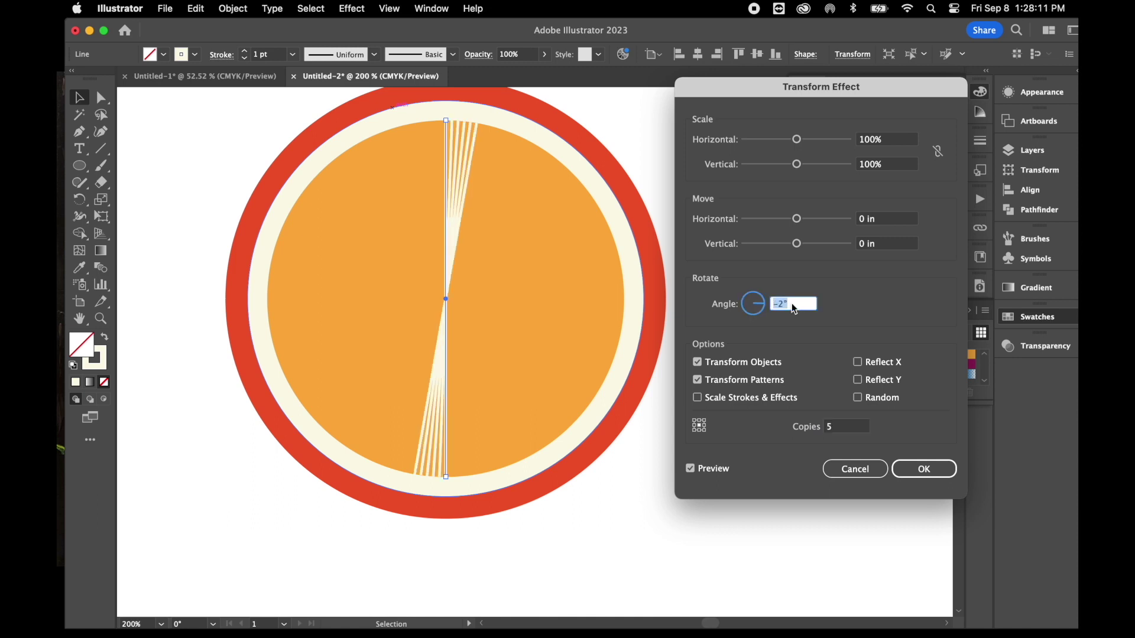
pyautogui.press('Down')
pyautogui.press('Down')
pyautogui.press('Down')
pyautogui.press('Down')
pyautogui.press('Down')
pyautogui.press('Down')
pyautogui.press('Down')
pyautogui.press('Down')
pyautogui.press('Down')
pyautogui.press('Down')
pyautogui.press('Down')
pyautogui.press('Down')
pyautogui.press('Down')
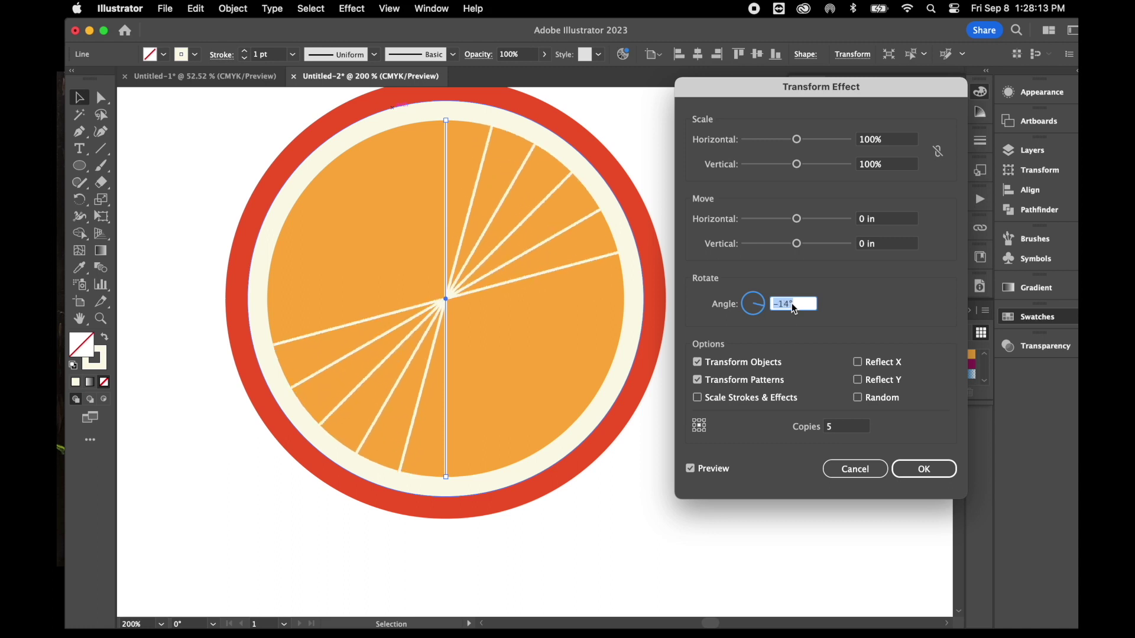
pyautogui.press('Down')
pyautogui.press('Down')
pyautogui.press('Down')
pyautogui.press('Down')
pyautogui.press('Down')
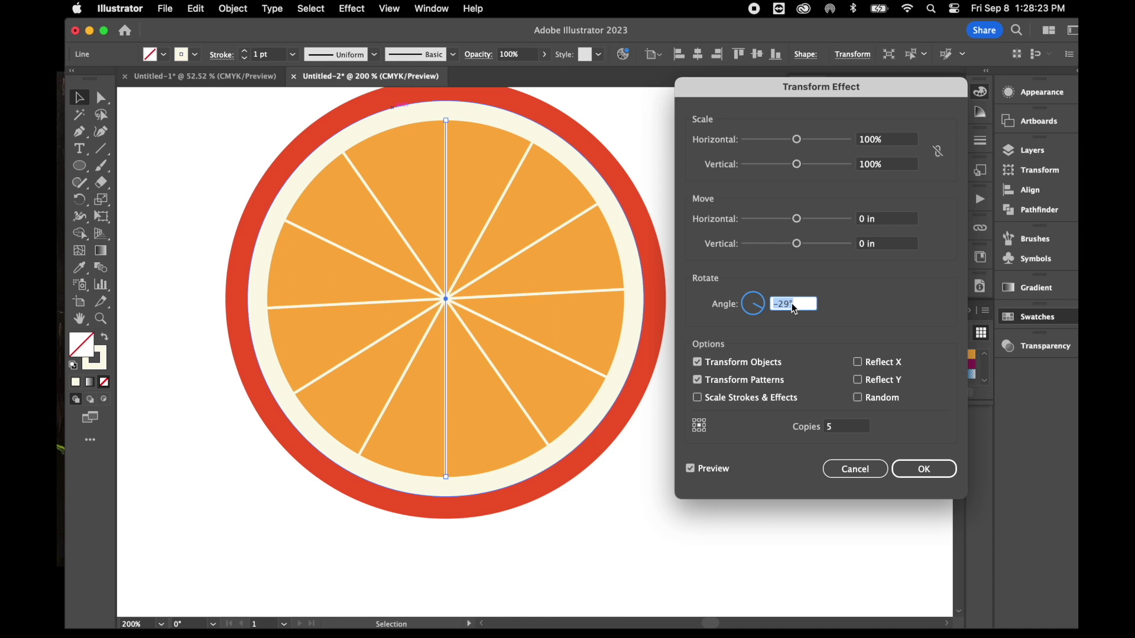
pyautogui.press('Down')
pyautogui.press('Up')
pyautogui.press('Down')
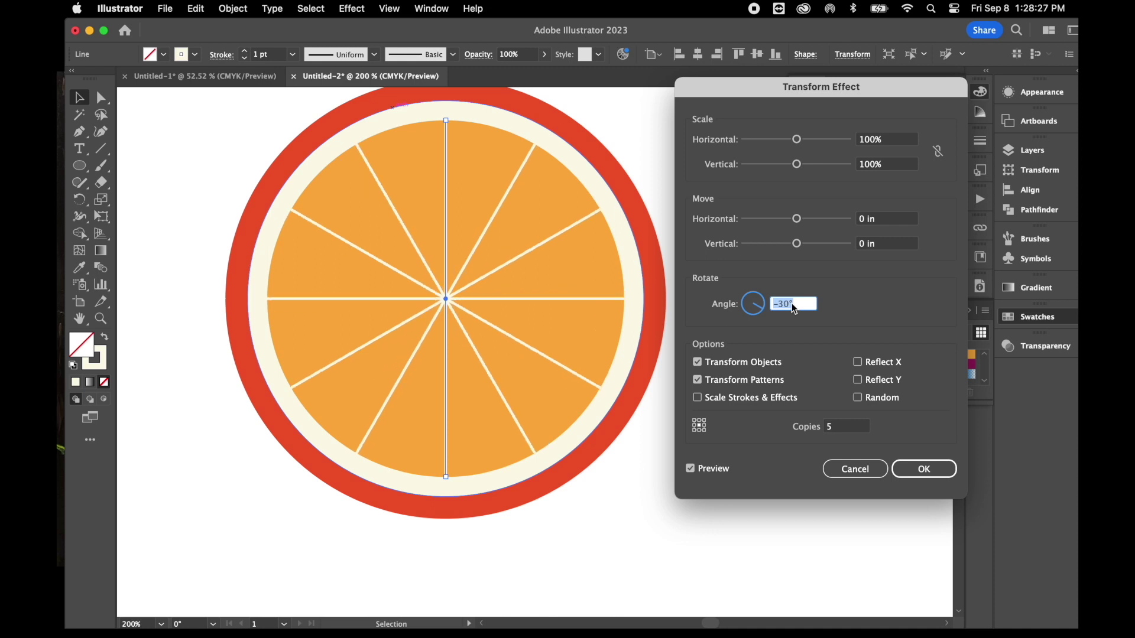
pyautogui.click(925, 470)
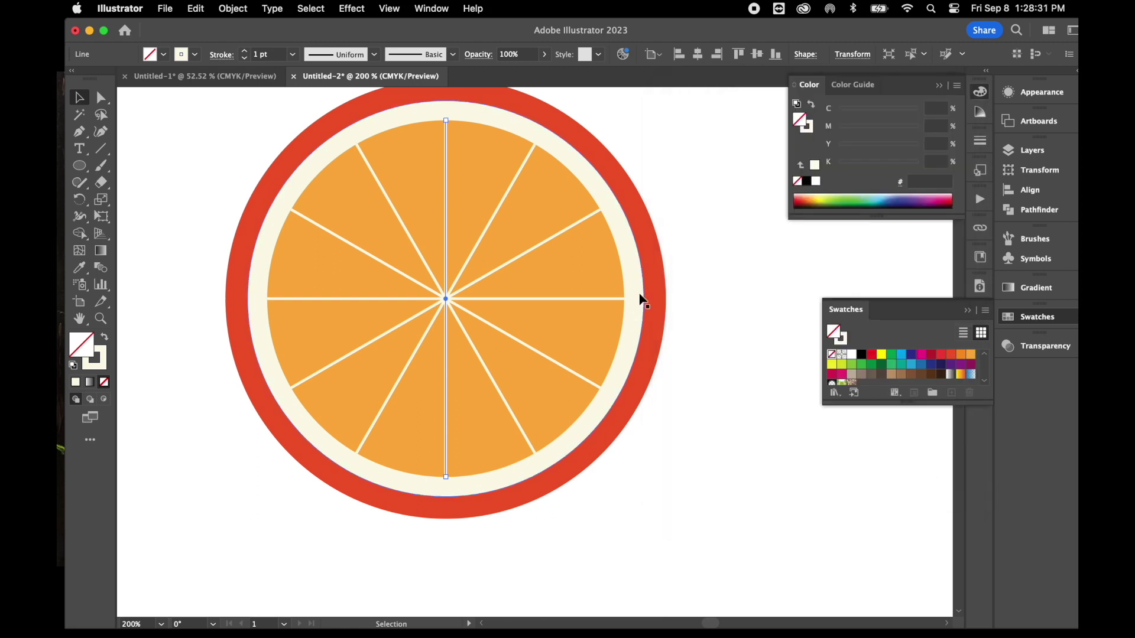
# Select the complete orange slice and place a duplicate beside it on the artboard
pyautogui.press('a')
pyautogui.press('super+minus')
pyautogui.press('super+minus')
pyautogui.press('super+minus')
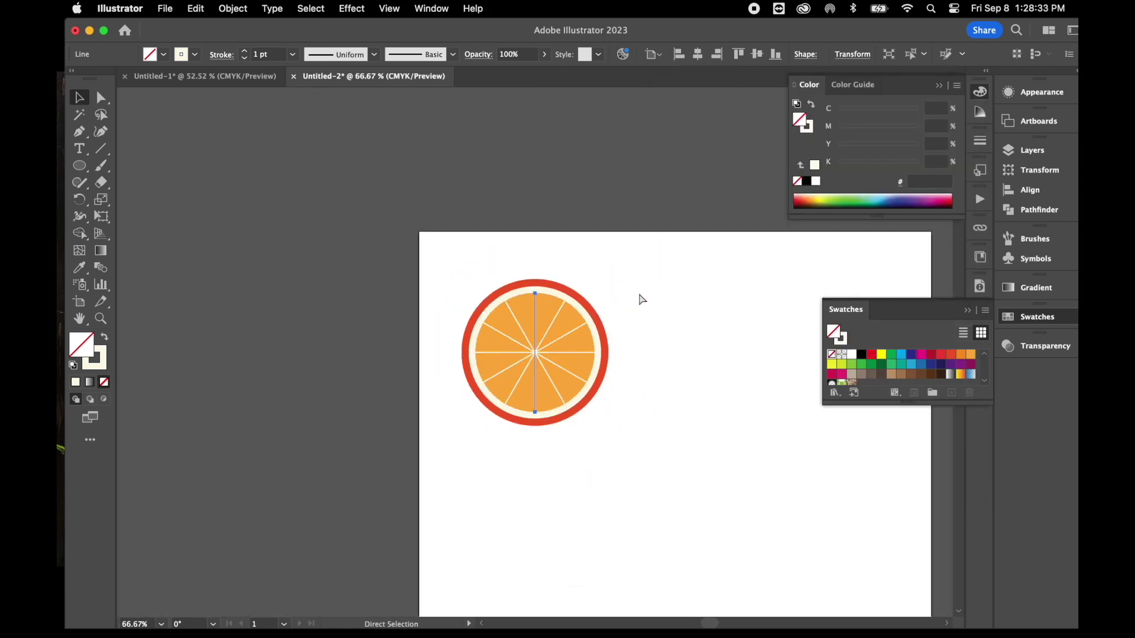
pyautogui.click(340, 288)
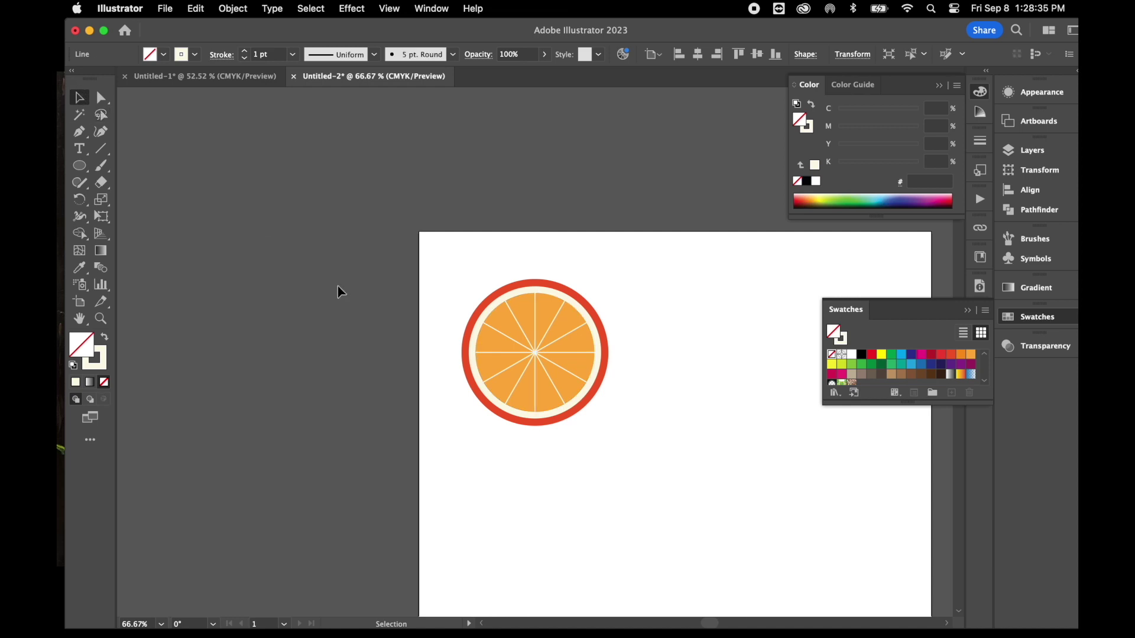
pyautogui.moveTo(438, 278); pyautogui.dragTo(657, 526)
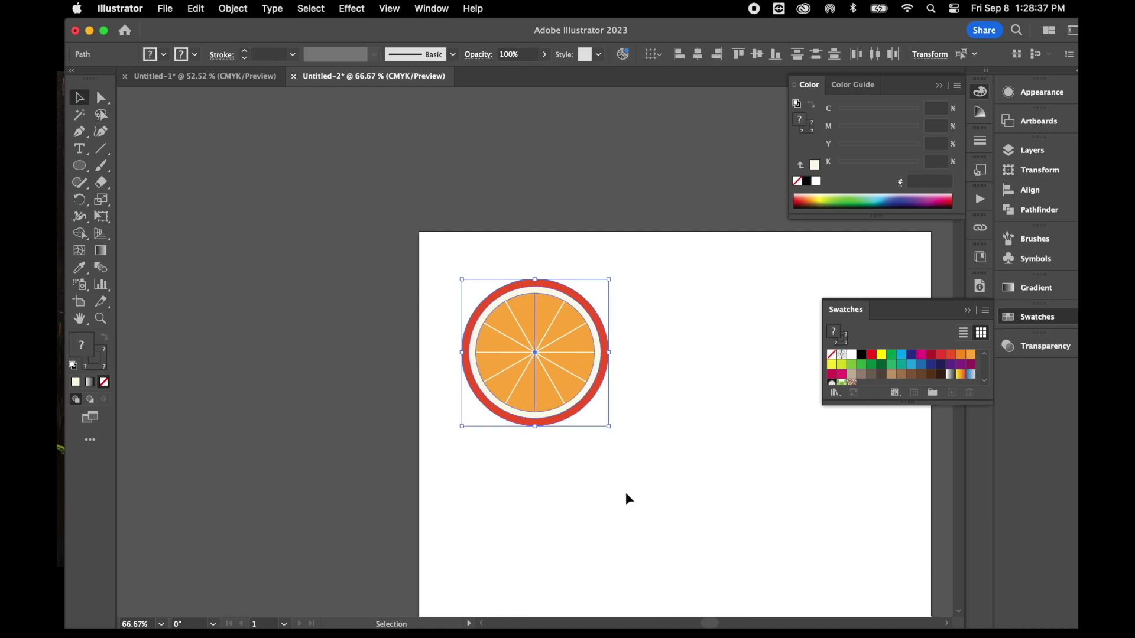
pyautogui.click(435, 238)
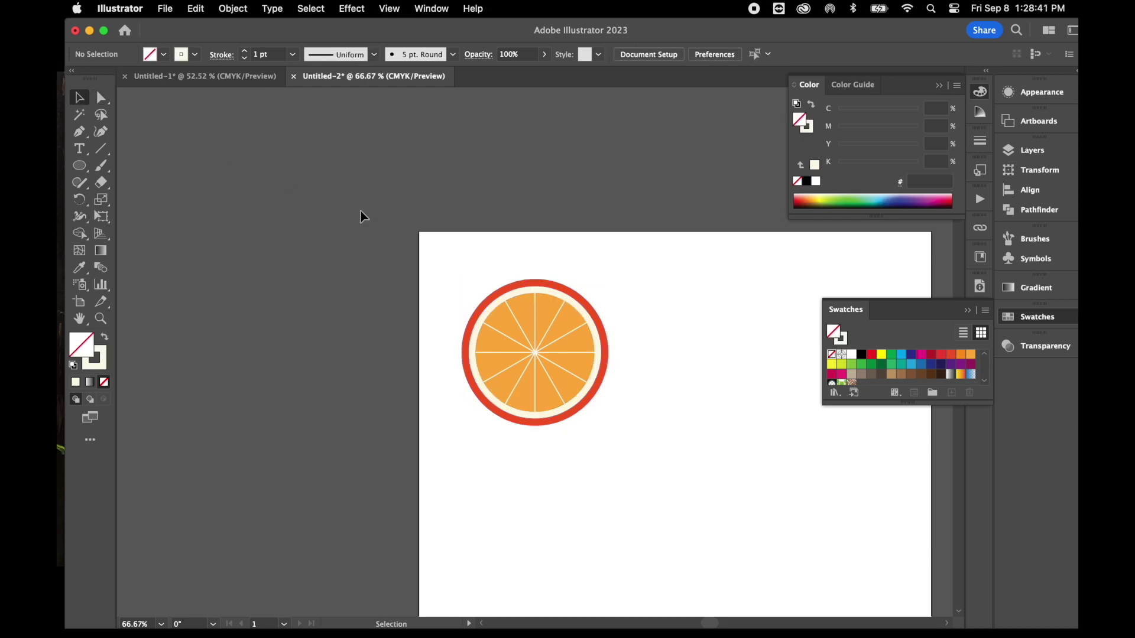
pyautogui.moveTo(438, 253); pyautogui.dragTo(650, 465)
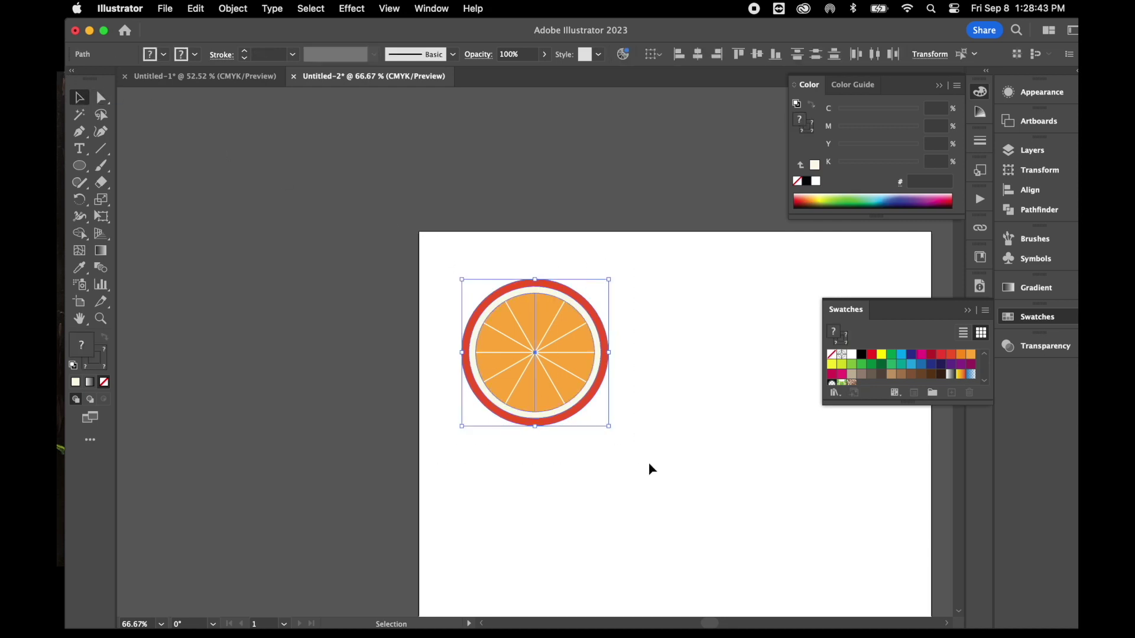
pyautogui.press('a')
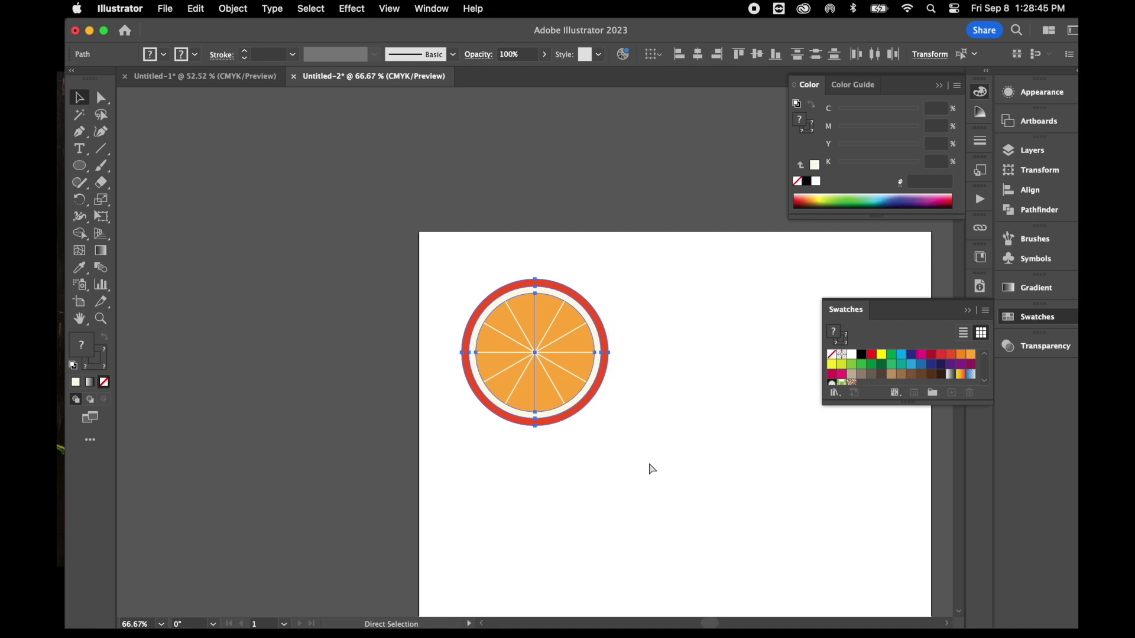
pyautogui.press('v')
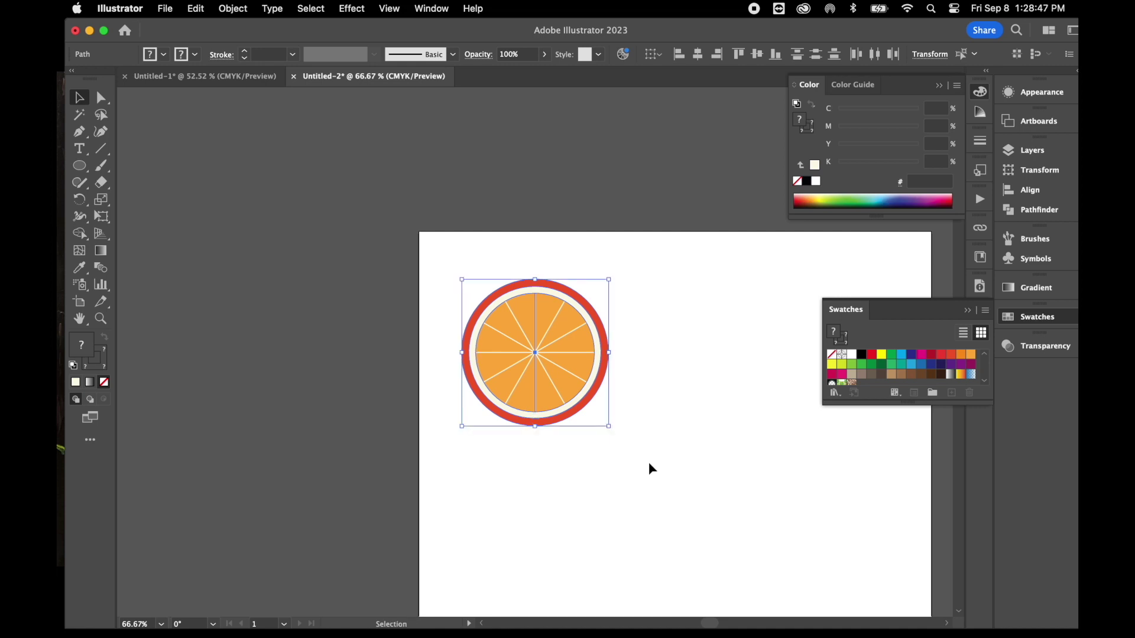
pyautogui.press('a')
pyautogui.press('v')
pyautogui.hscroll(5, 651, 420)
pyautogui.scroll(-1, 651, 420)
pyautogui.moveTo(353, 313); pyautogui.dragTo(516, 317)
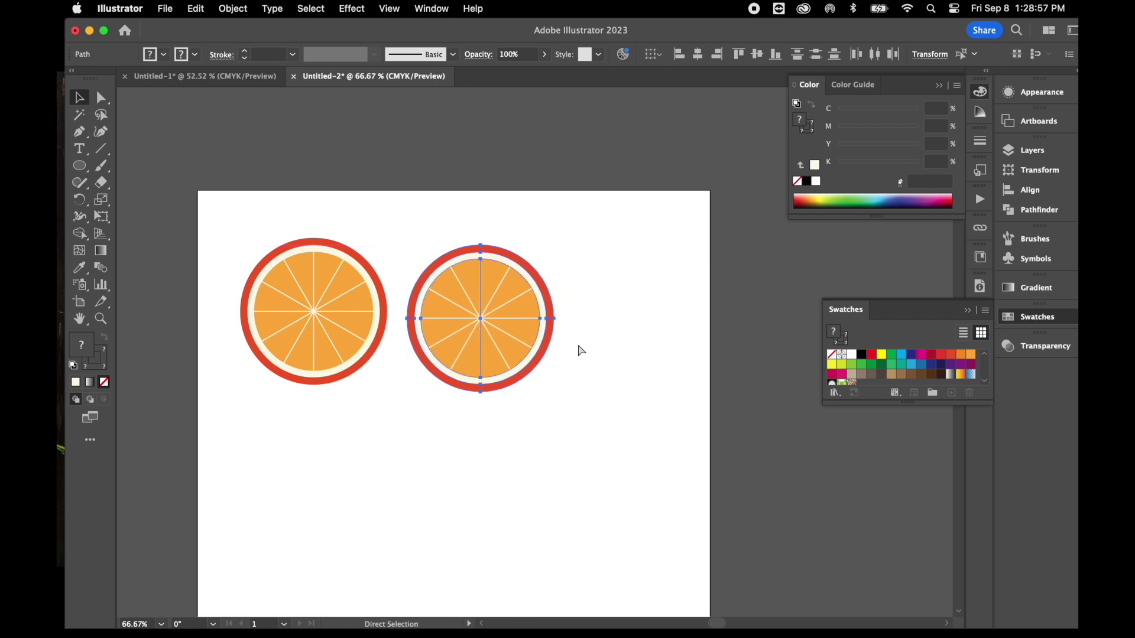
pyautogui.click(609, 319)
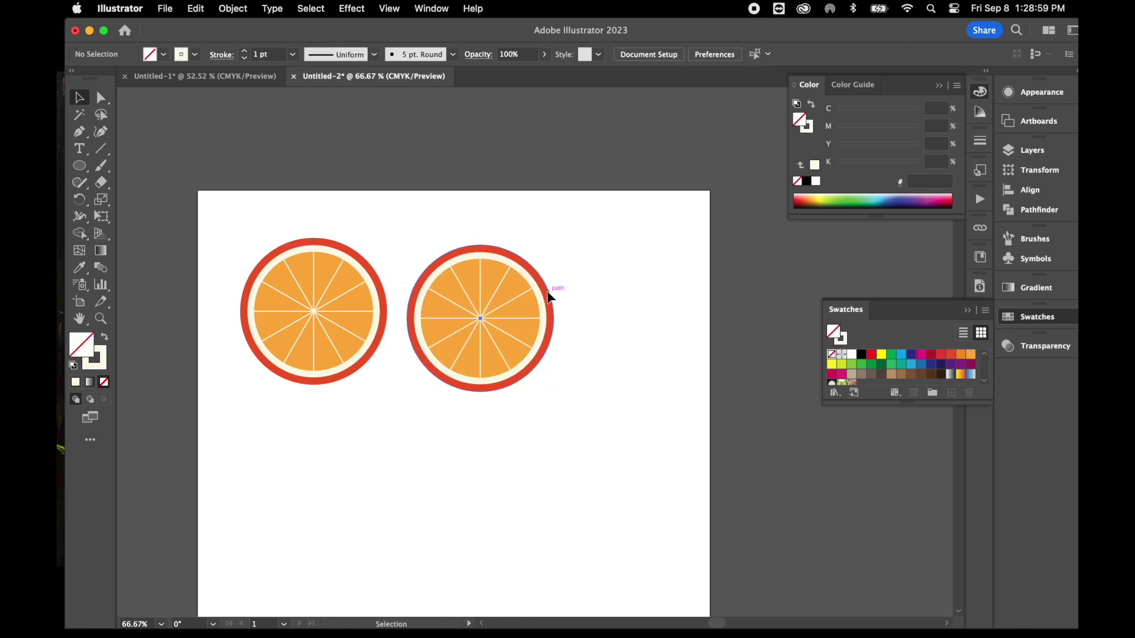
# Recolour the duplicate slice's outer circle green (009444) and its innermost circle yellow-green (D7DF23)
pyautogui.click(551, 296)
pyautogui.click(869, 367)
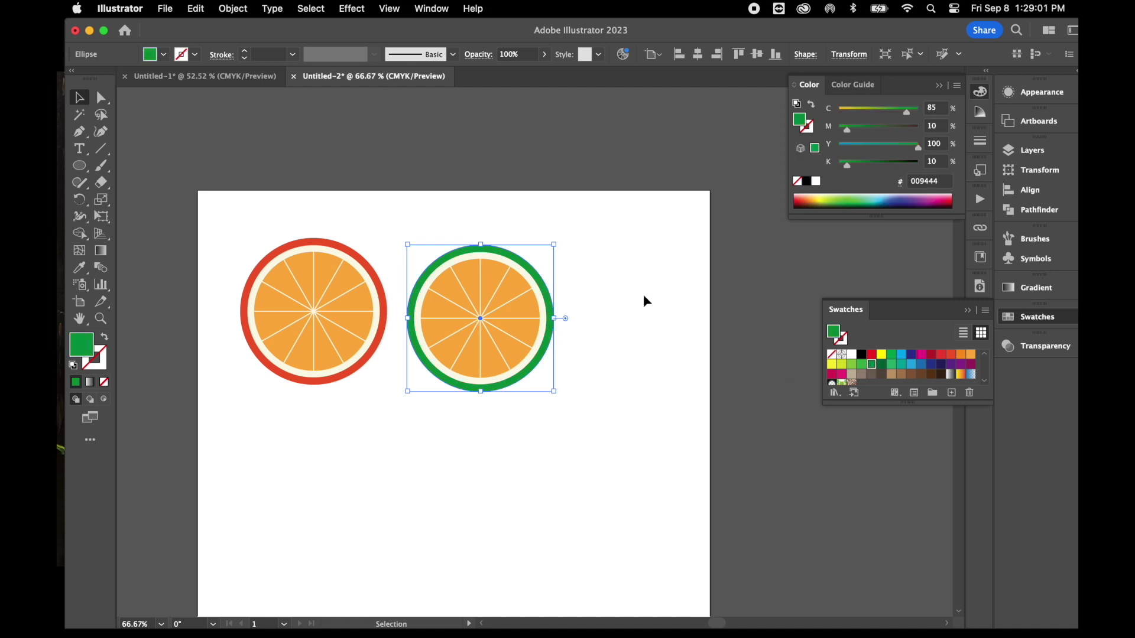
pyautogui.click(518, 295)
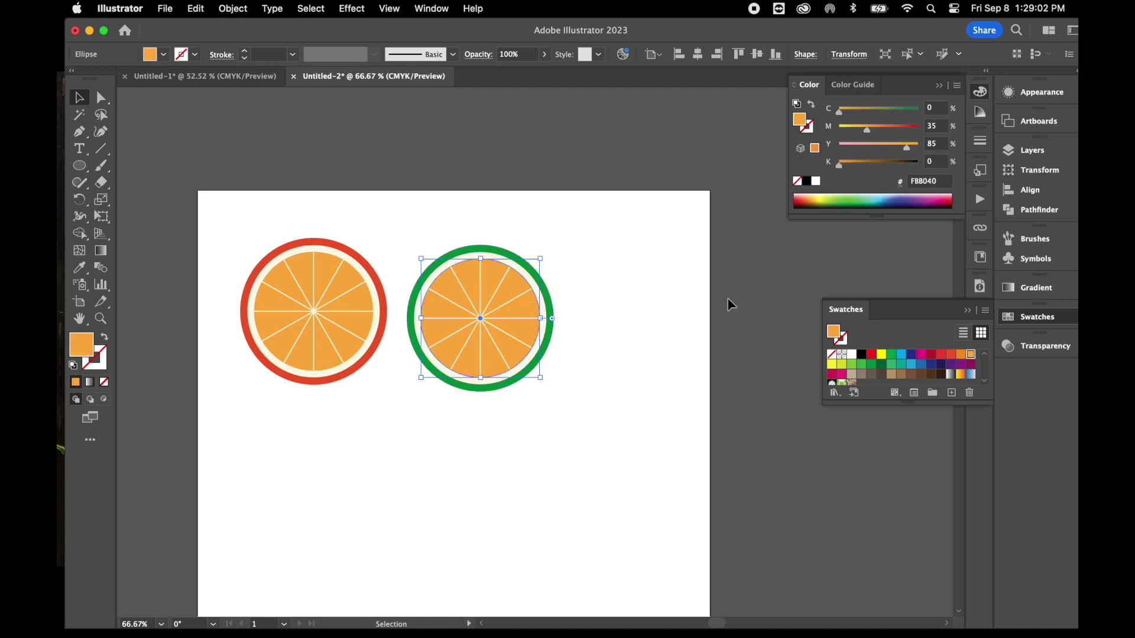
pyautogui.click(841, 364)
pyautogui.click(616, 381)
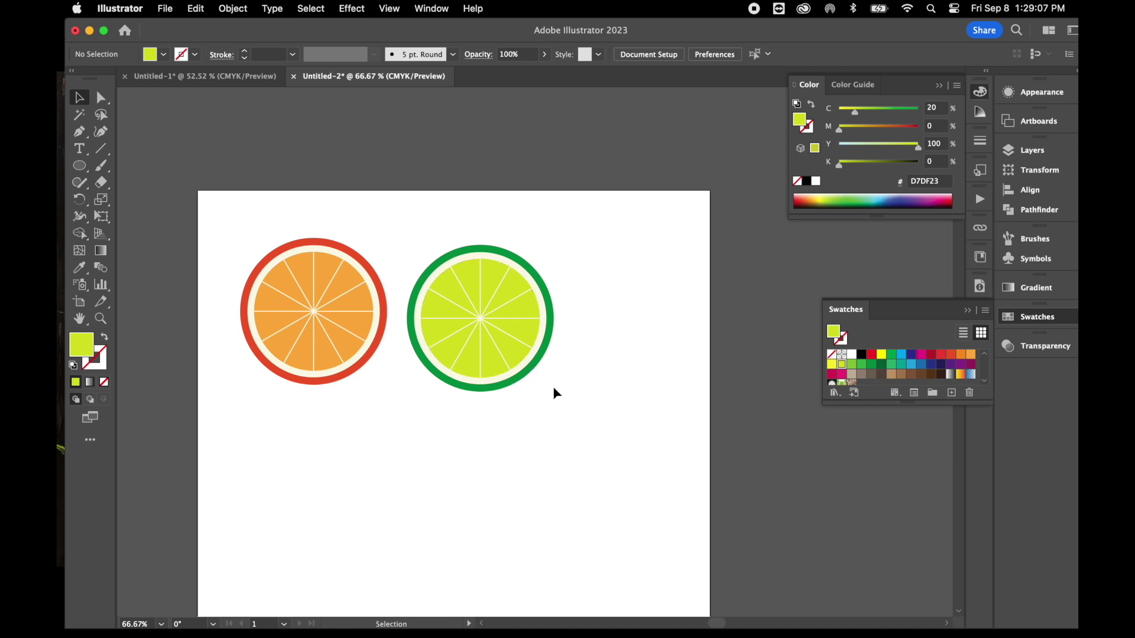
# Paste another orange slice to the right of the green one and space the three slices out in a row
pyautogui.press('super+v')
pyautogui.moveTo(532, 359); pyautogui.dragTo(634, 325)
pyautogui.moveTo(347, 329); pyautogui.dragTo(325, 322)
pyautogui.click(467, 332)
pyautogui.moveTo(500, 336)
pyautogui.mouseDown()
pyautogui.moveTo(484, 339)
pyautogui.moveTo(491, 330)
pyautogui.mouseUp()
pyautogui.moveTo(669, 338); pyautogui.dragTo(655, 337)
pyautogui.click(683, 417)
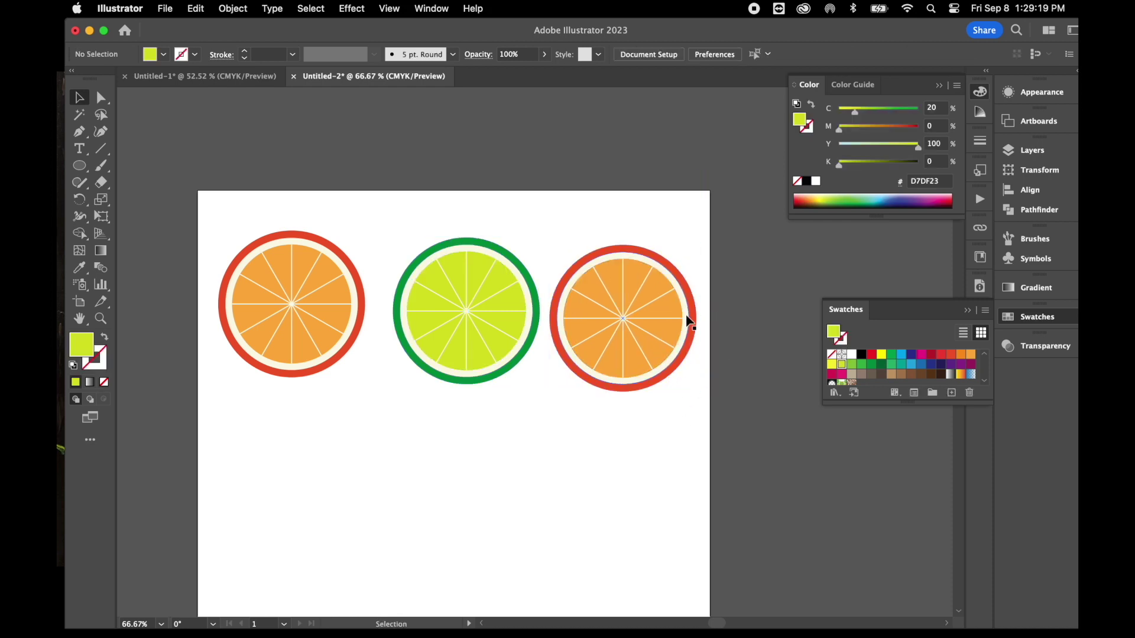
# Recolour the third slice's outer circle bright yellow and its innermost circle pale yellow (F9F5B4)
pyautogui.click(697, 318)
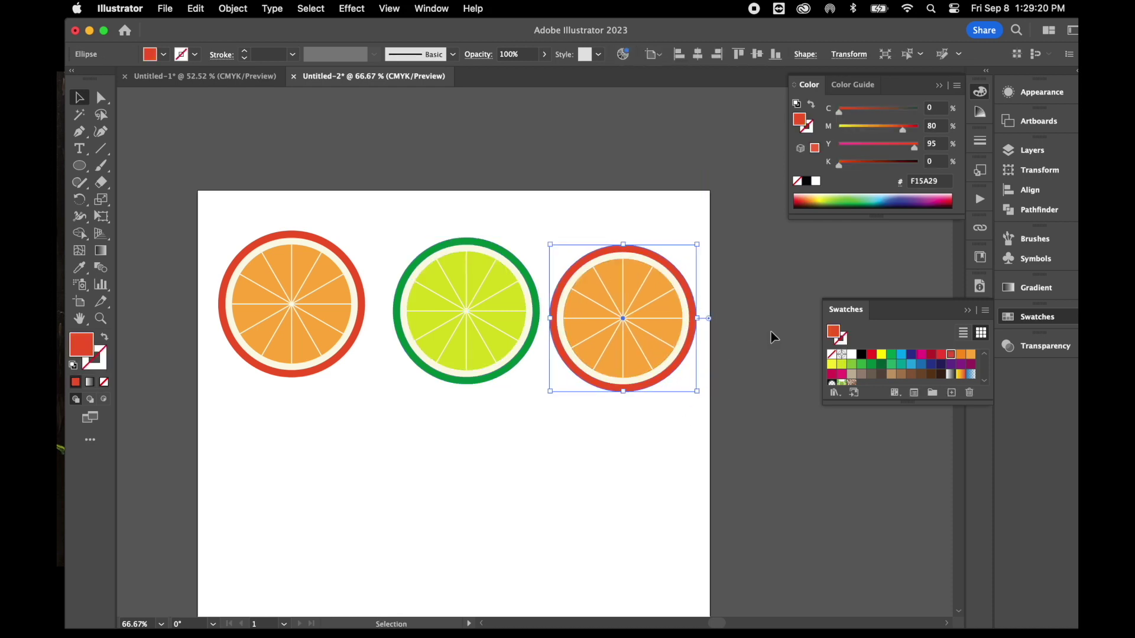
pyautogui.click(831, 364)
pyautogui.click(669, 305)
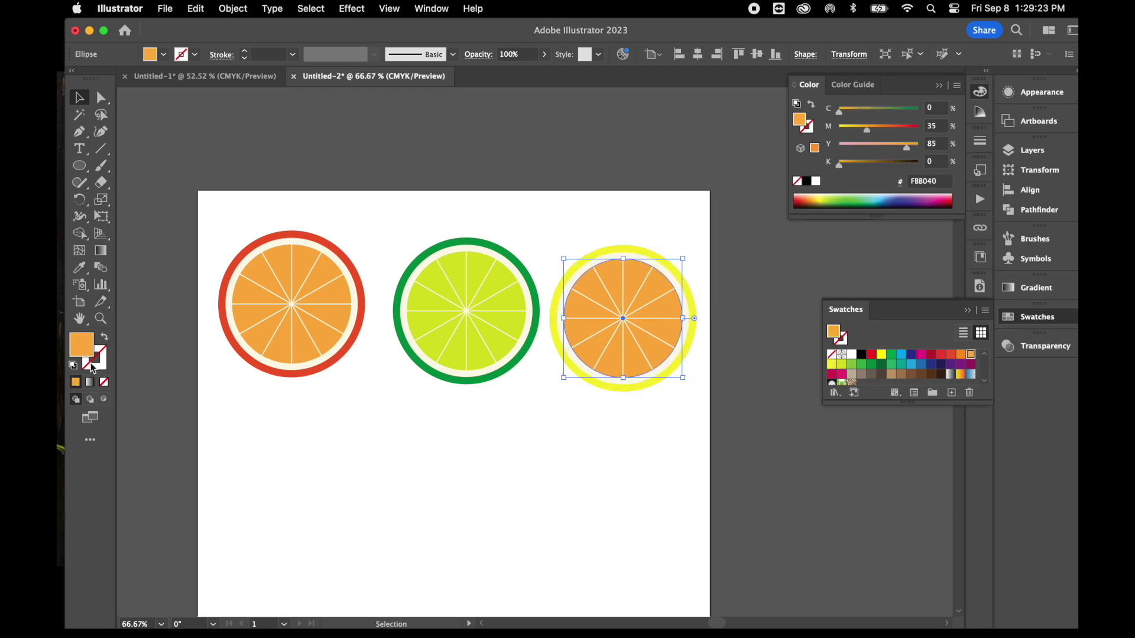
pyautogui.doubleClick(83, 346)
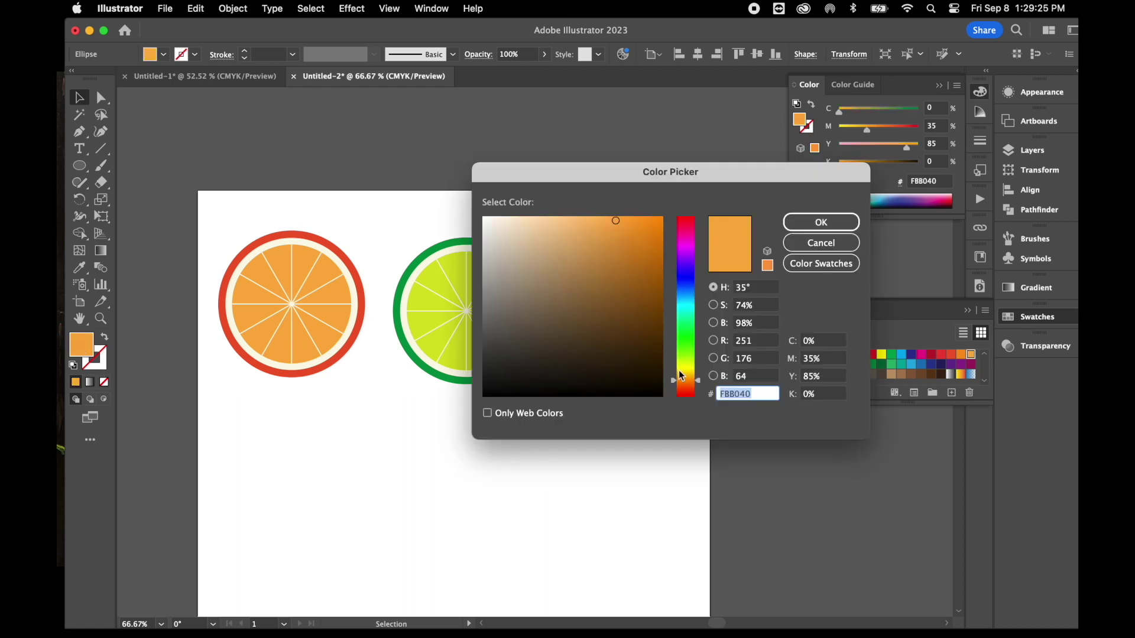
pyautogui.write('F9EF41')
pyautogui.click(534, 219)
pyautogui.click(821, 221)
pyautogui.click(583, 443)
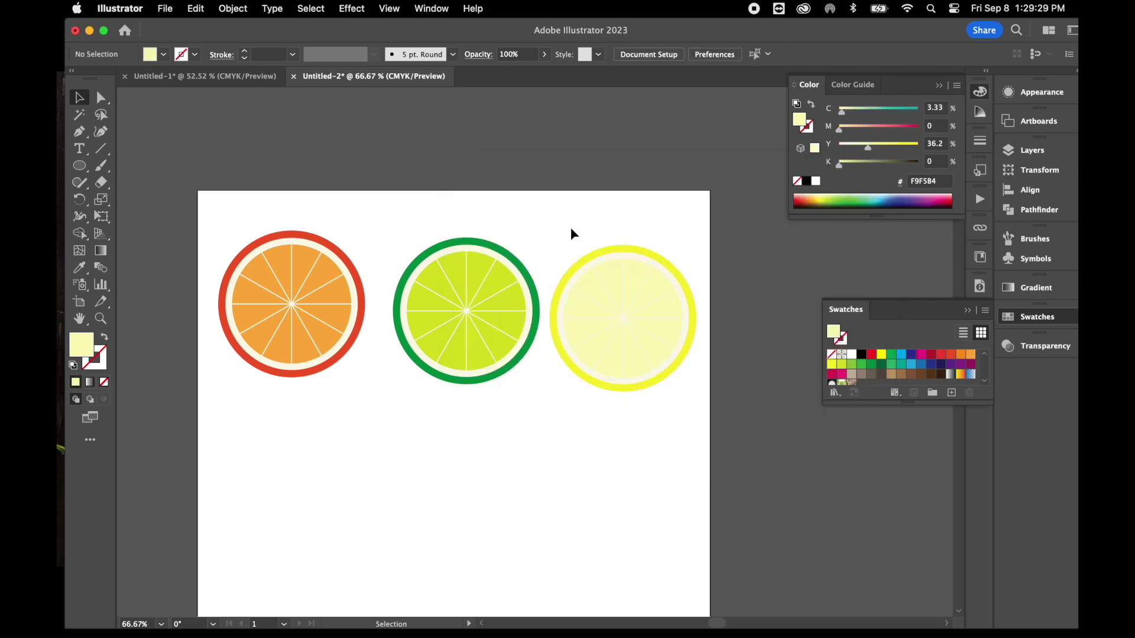
# Raise the yellow slice level with the orange one, and shift the green slice up to sit midway between them
pyautogui.moveTo(571, 230); pyautogui.dragTo(679, 425)
pyautogui.moveTo(641, 339); pyautogui.dragTo(641, 325)
pyautogui.click(624, 405)
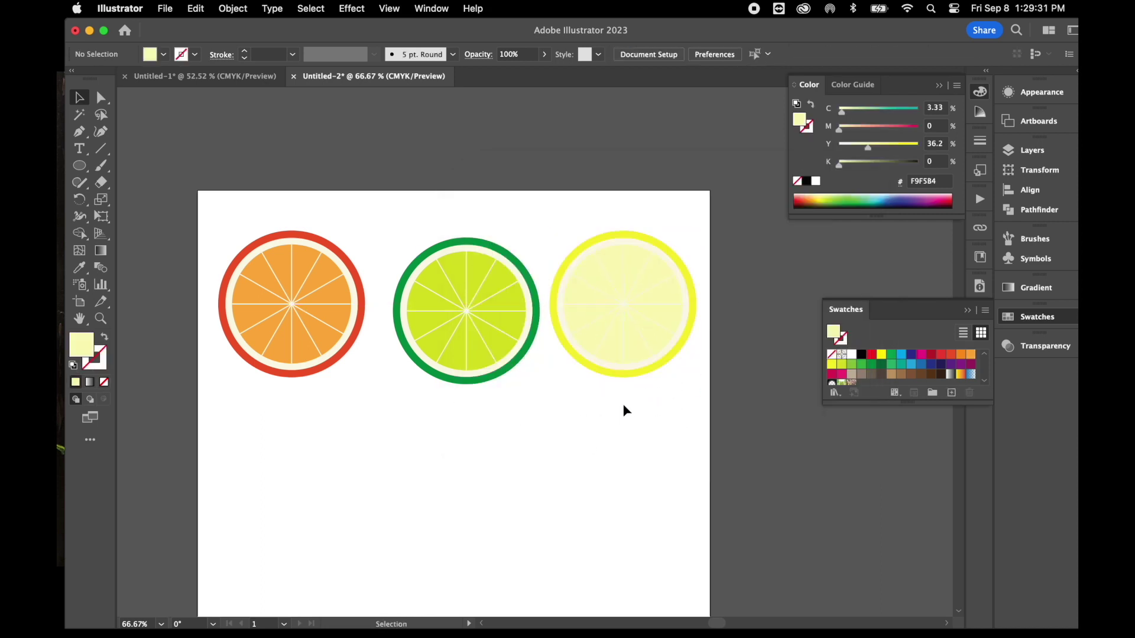
pyautogui.moveTo(396, 236); pyautogui.dragTo(509, 418)
pyautogui.moveTo(497, 360); pyautogui.dragTo(486, 349)
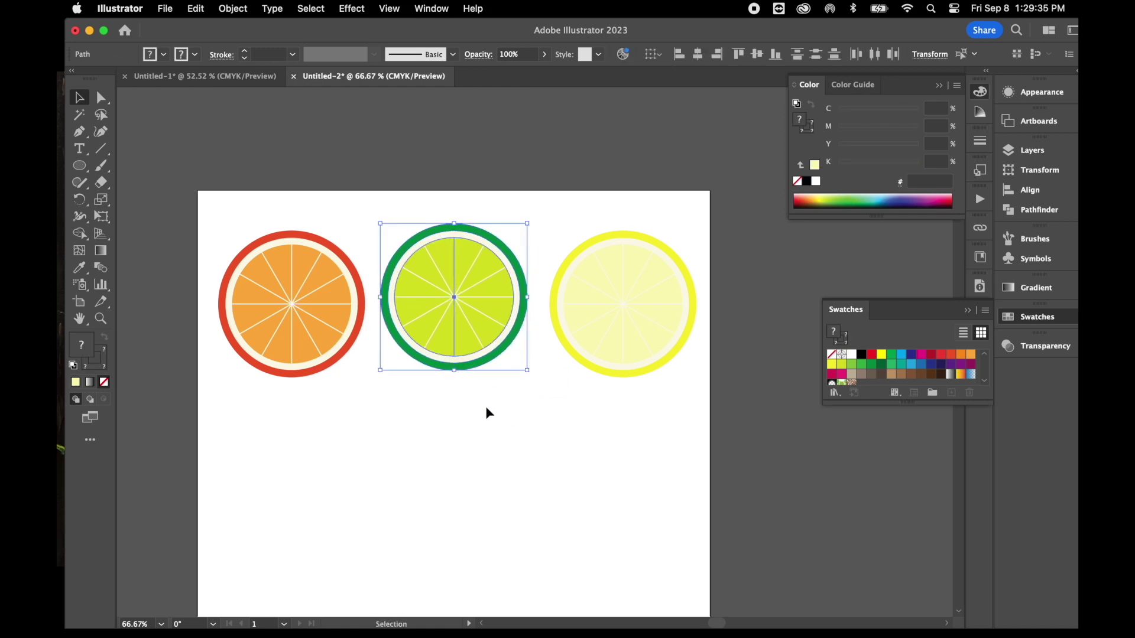
pyautogui.click(495, 441)
# Move the whole orange slice slightly so it lines up with the green slice in the row
pyautogui.scroll(-2, 494, 442)
pyautogui.hscroll(-3, 494, 441)
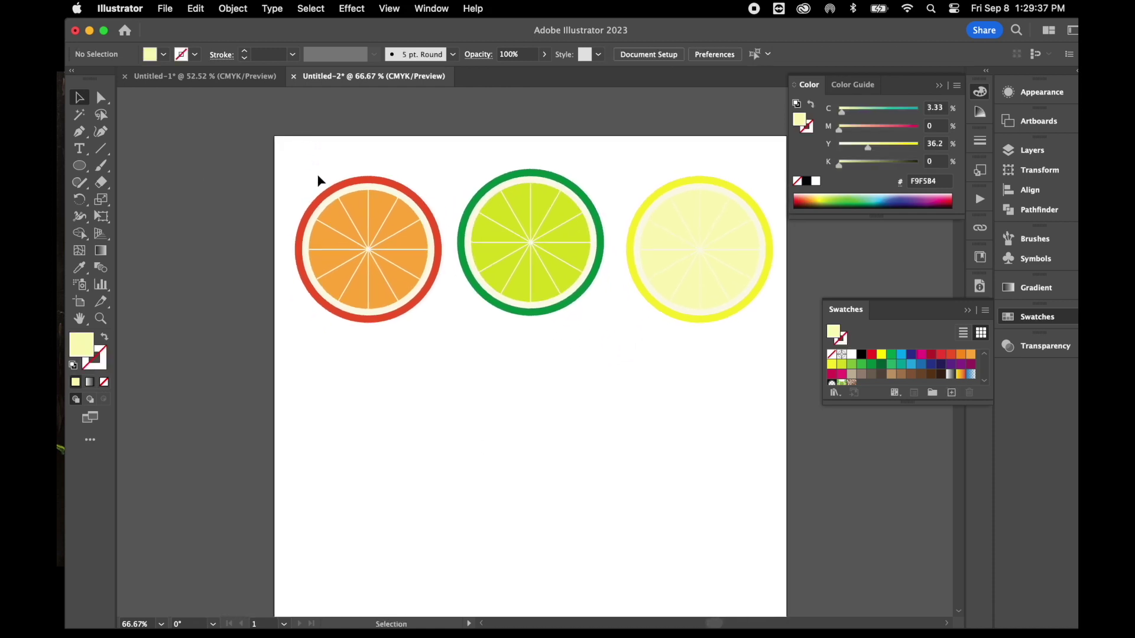
pyautogui.moveTo(330, 312); pyautogui.dragTo(421, 360)
pyautogui.moveTo(388, 301); pyautogui.dragTo(384, 298)
pyautogui.click(467, 377)
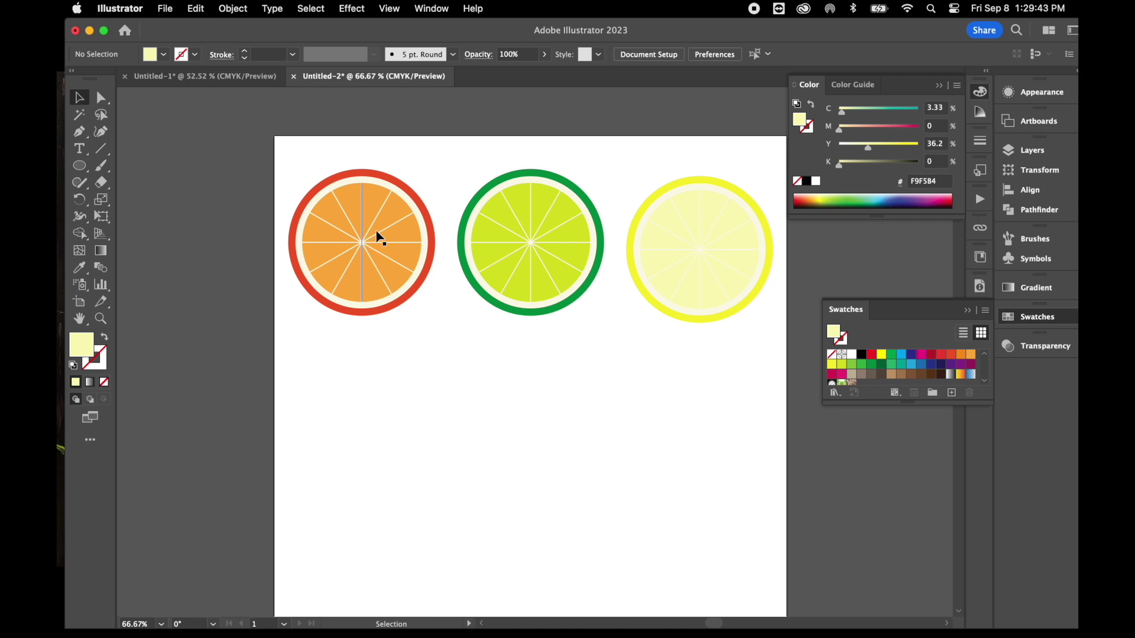
# Paste another orange slice and place it directly below the first one to start a second row
pyautogui.press('super+v')
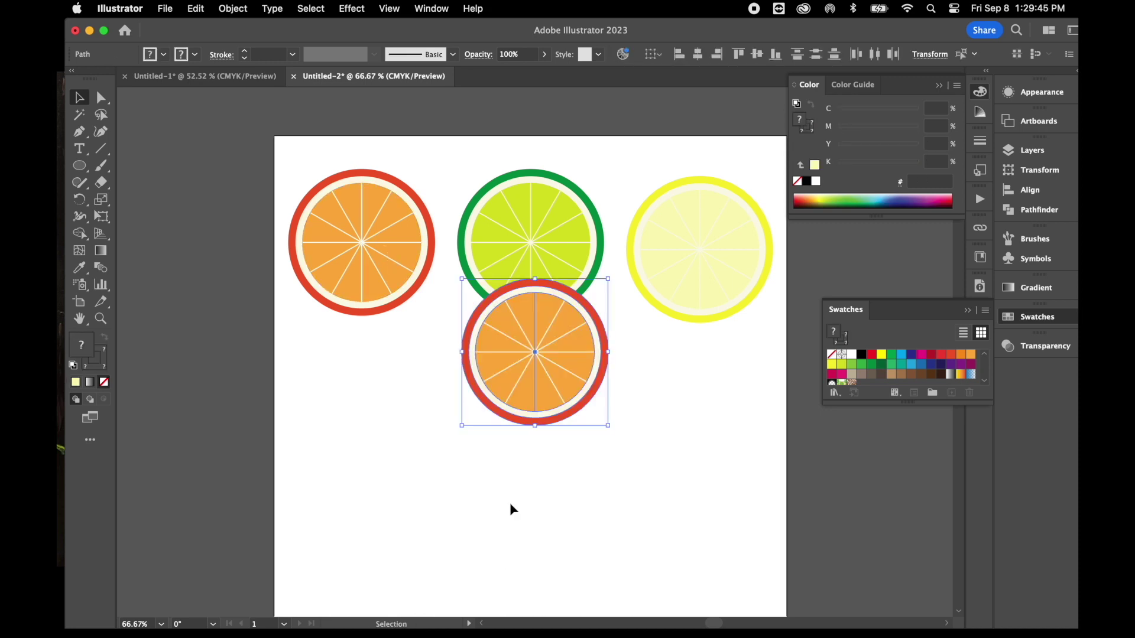
pyautogui.moveTo(553, 379); pyautogui.dragTo(384, 430)
pyautogui.click(495, 451)
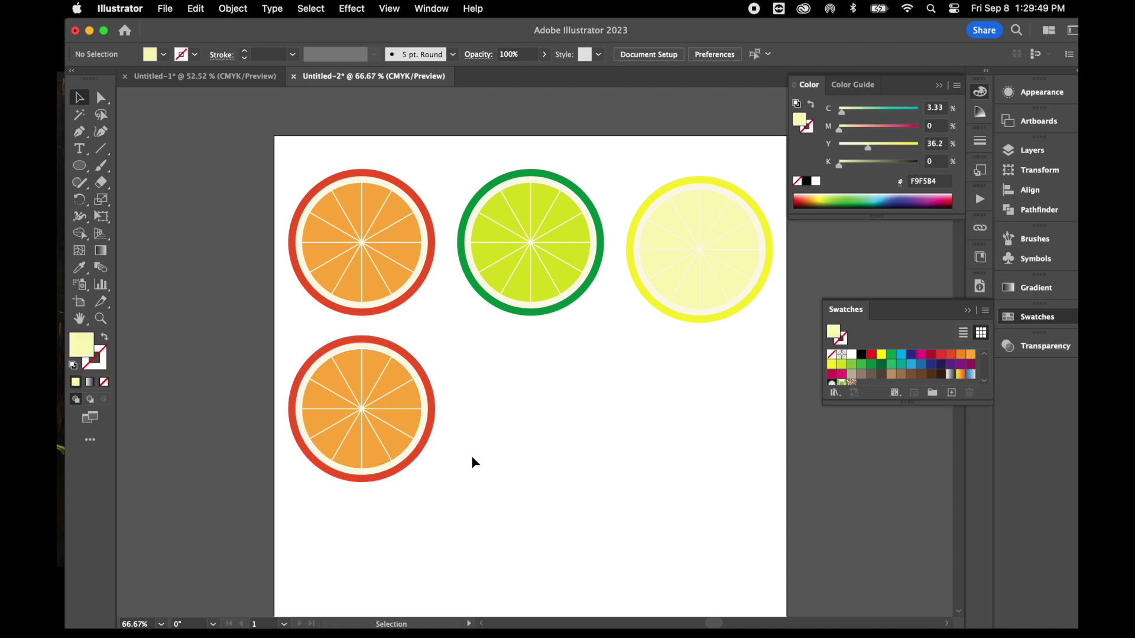
# Delete the radial segment lines from the orange slice in the second row
pyautogui.press('super+equal')
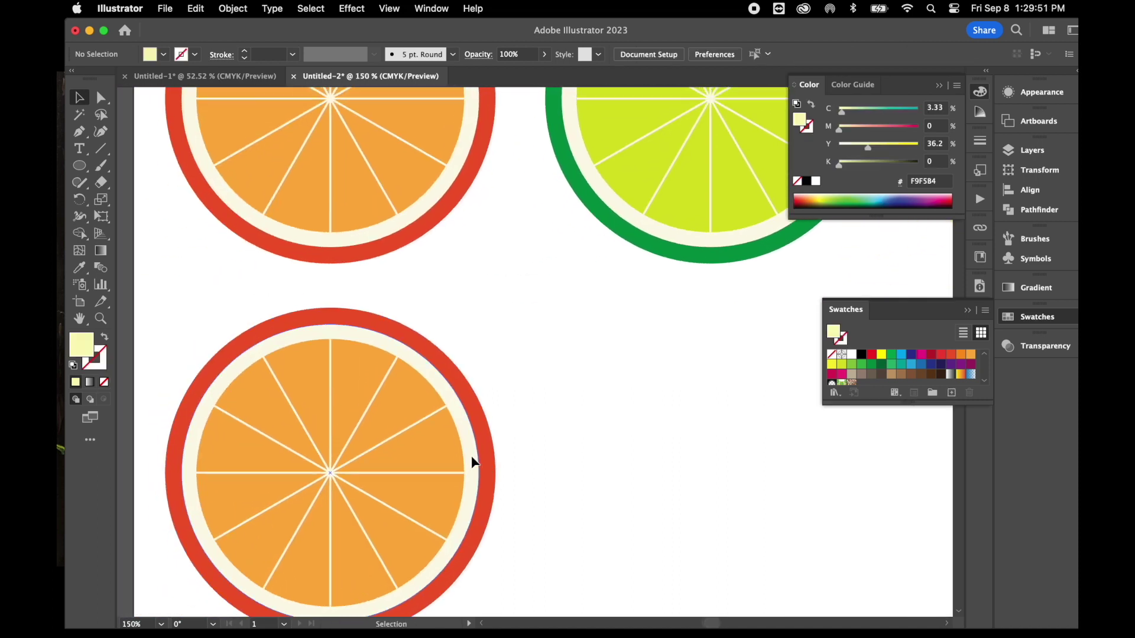
pyautogui.scroll(-3, 472, 458)
pyautogui.hscroll(-5, 472, 458)
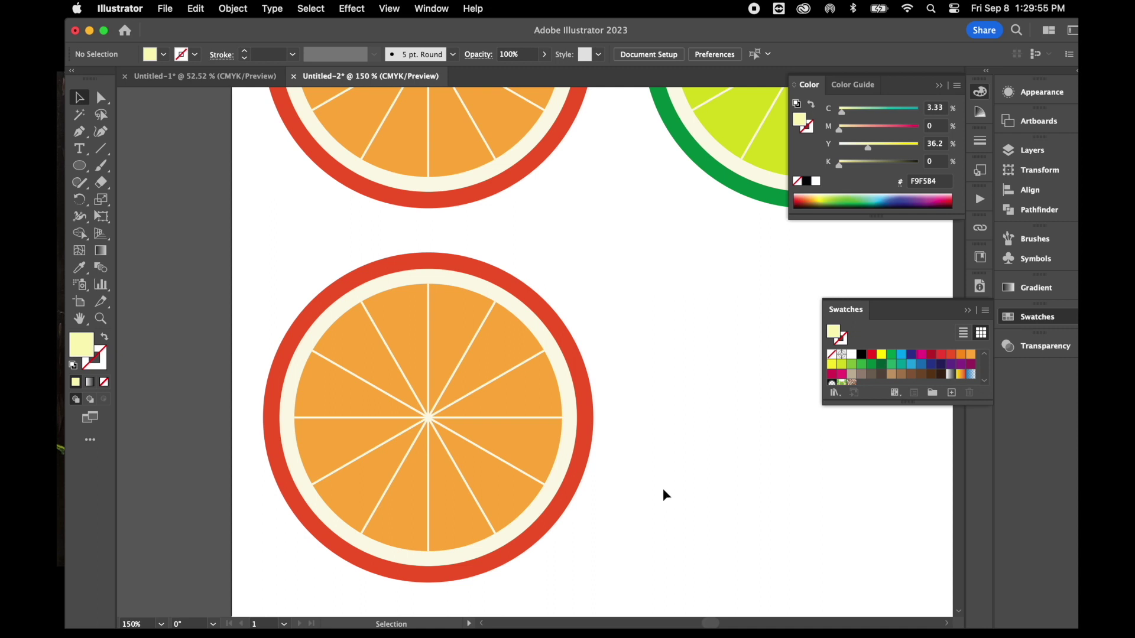
pyautogui.click(427, 419)
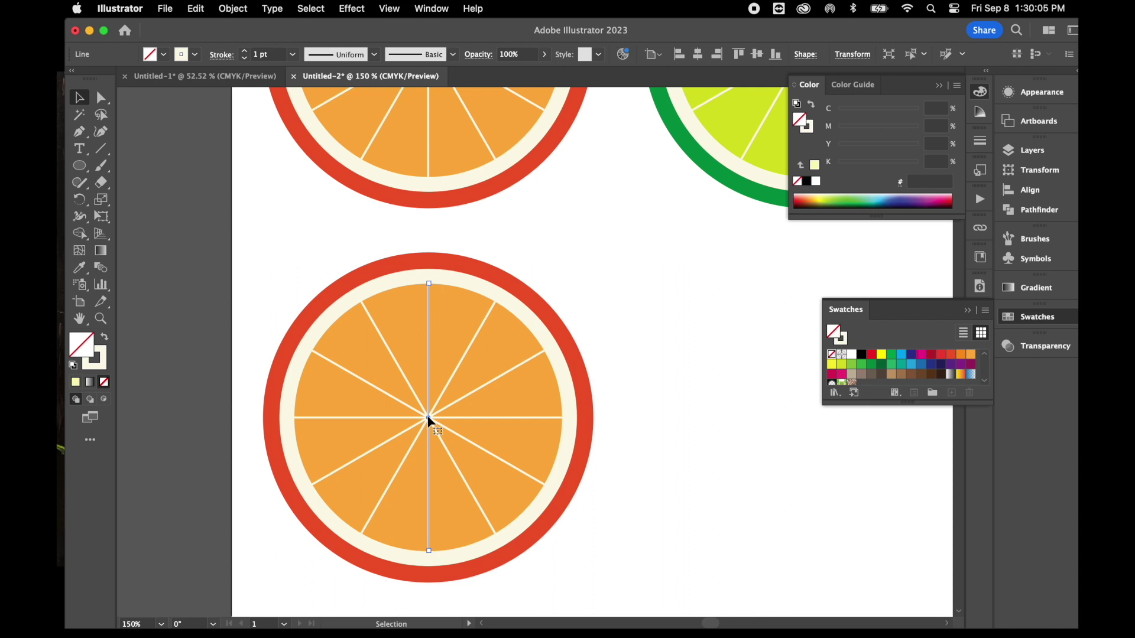
pyautogui.press('Delete')
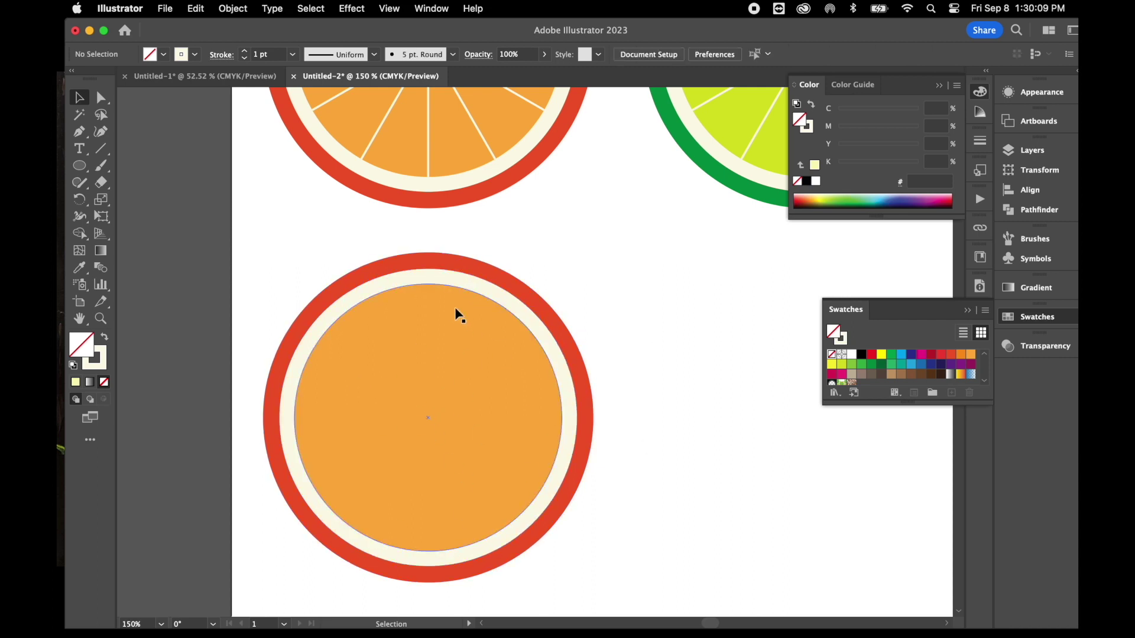
# Recolour the second-row slice's outer circle dark green (006838) and its innermost circle pink (F941AF)
pyautogui.click(571, 338)
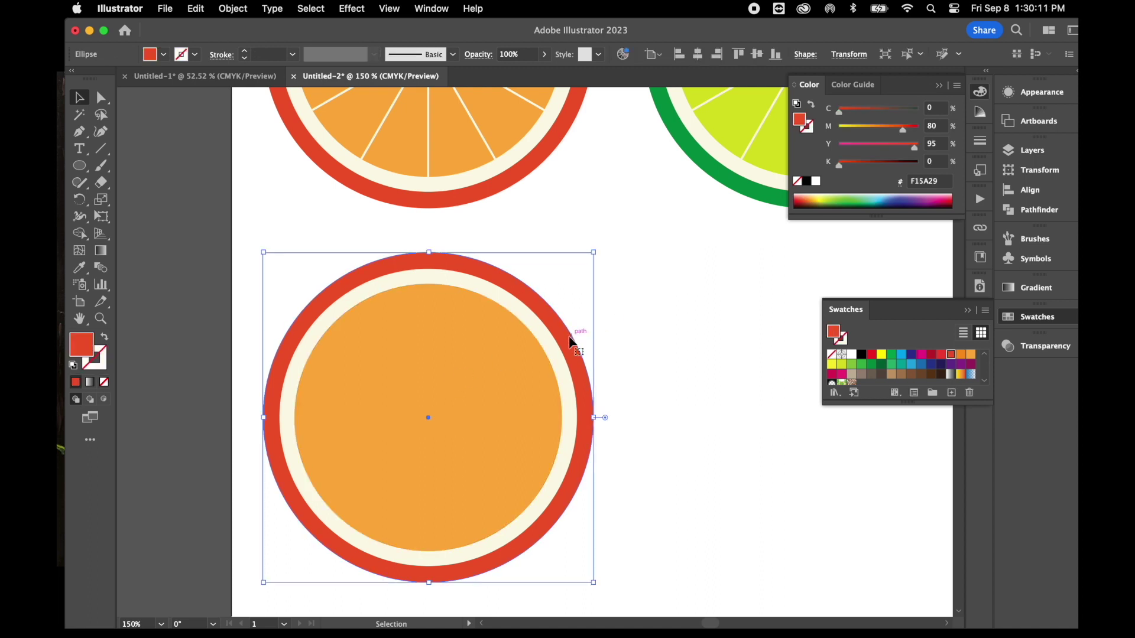
pyautogui.click(881, 365)
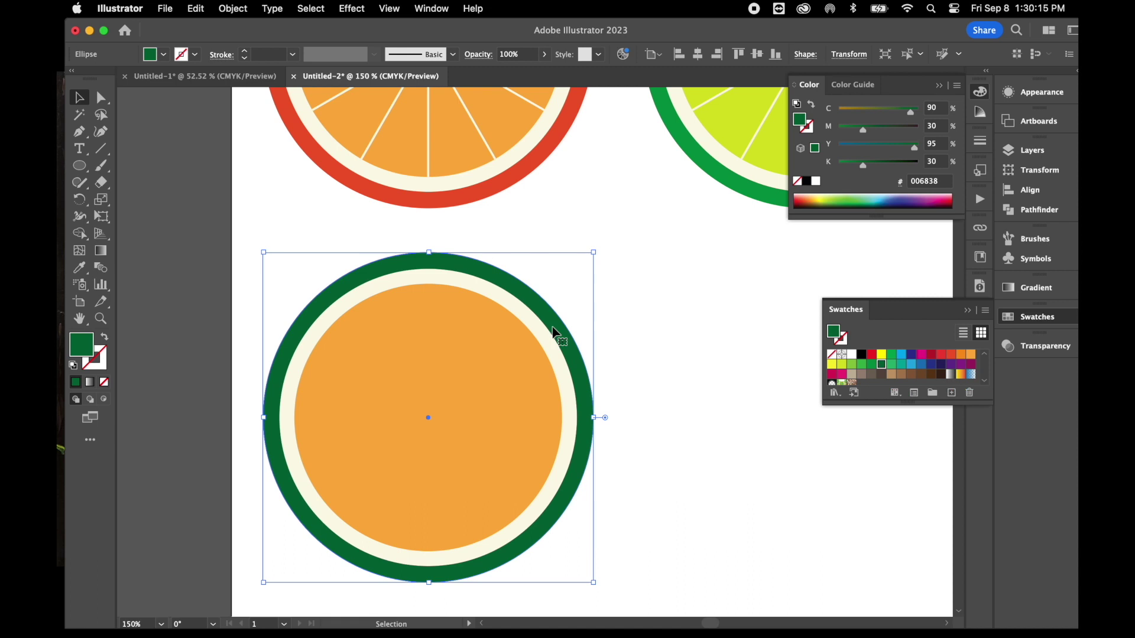
pyautogui.click(527, 381)
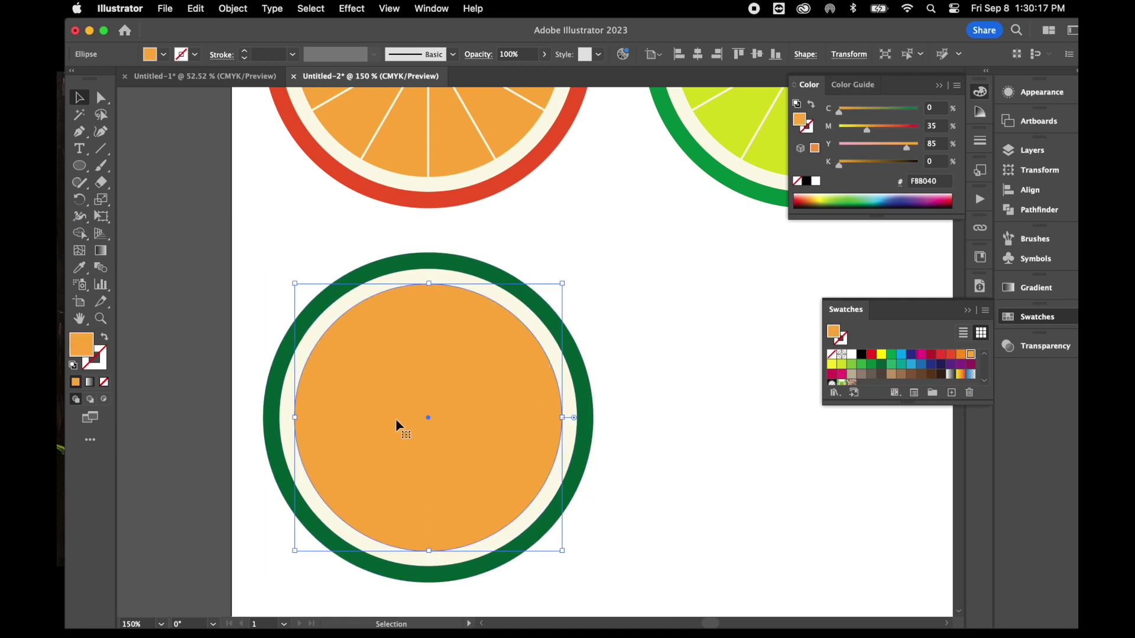
pyautogui.doubleClick(81, 353)
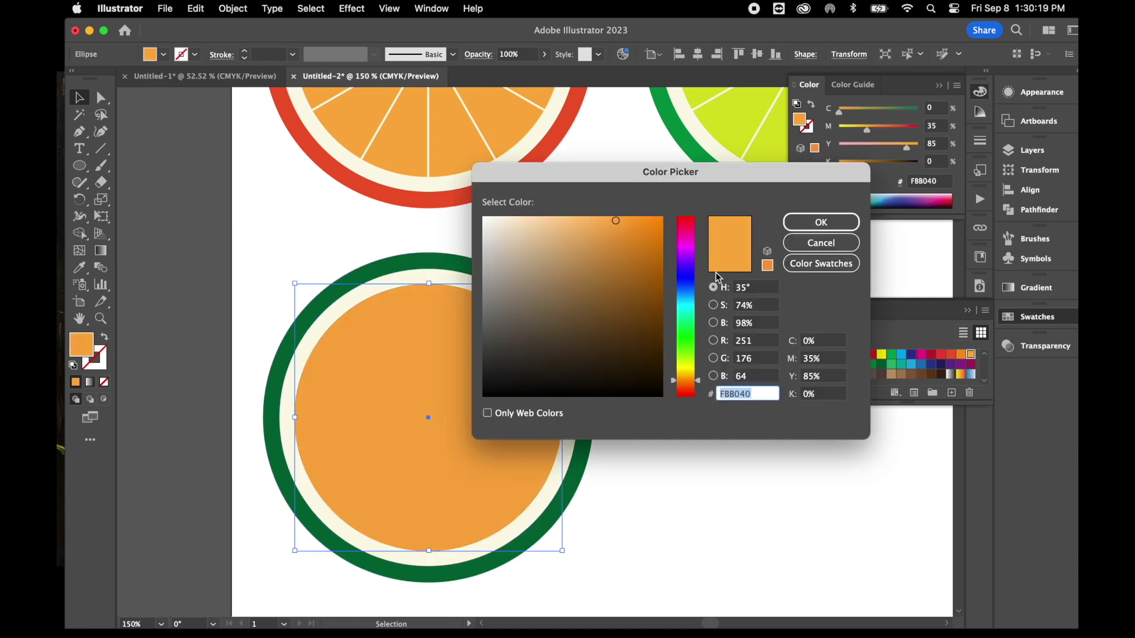
pyautogui.click(690, 235)
pyautogui.click(829, 222)
pyautogui.scroll(-3, 535, 421)
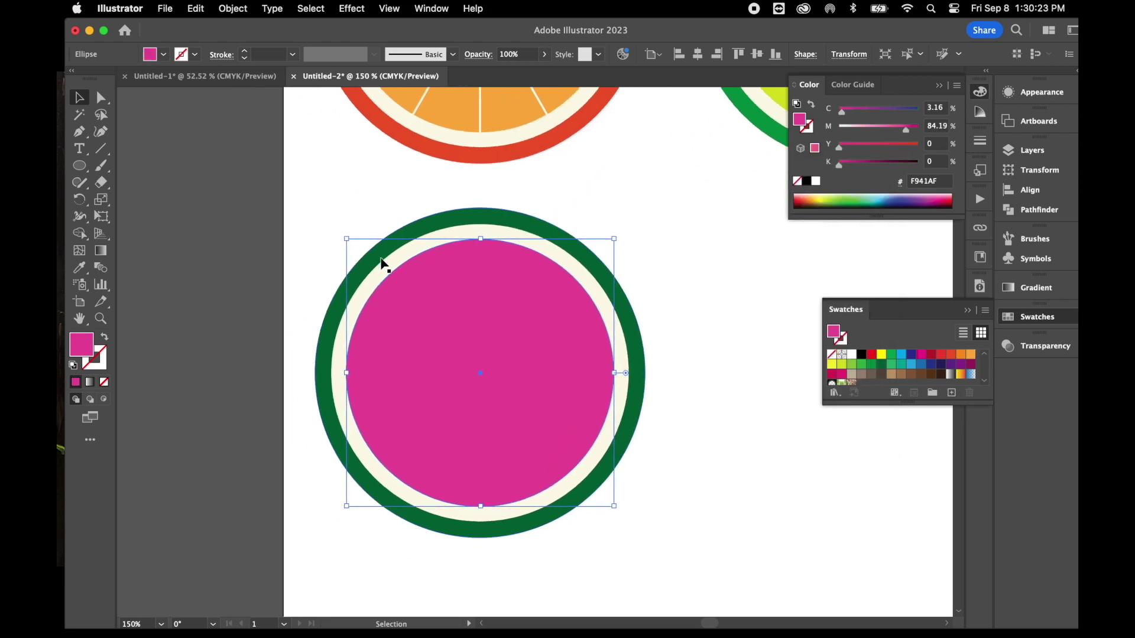
pyautogui.click(217, 276)
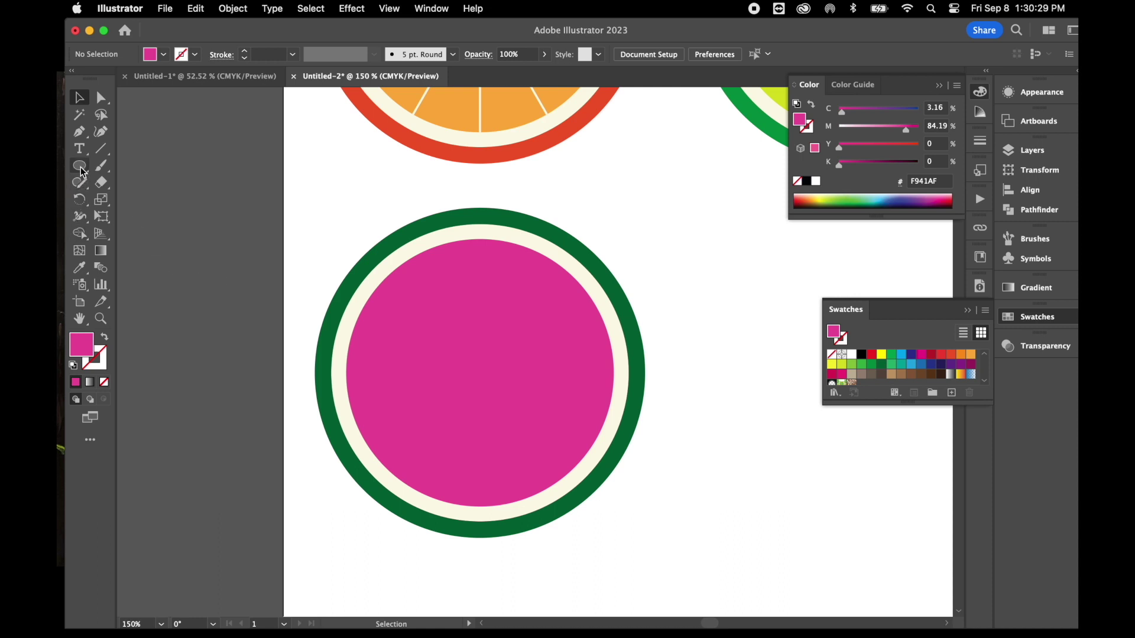
# Draw a small upright ellipse on the empty canvas beside the pink slice with the Ellipse tool
pyautogui.scroll(-1, 176, 281)
pyautogui.hscroll(-1, 176, 281)
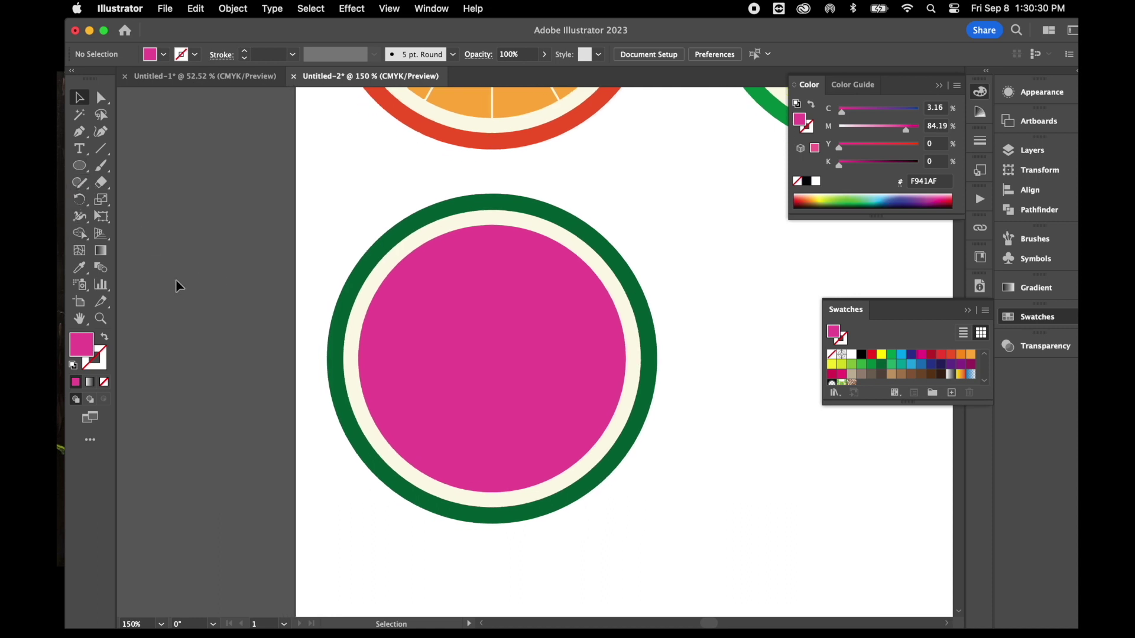
pyautogui.click(85, 173)
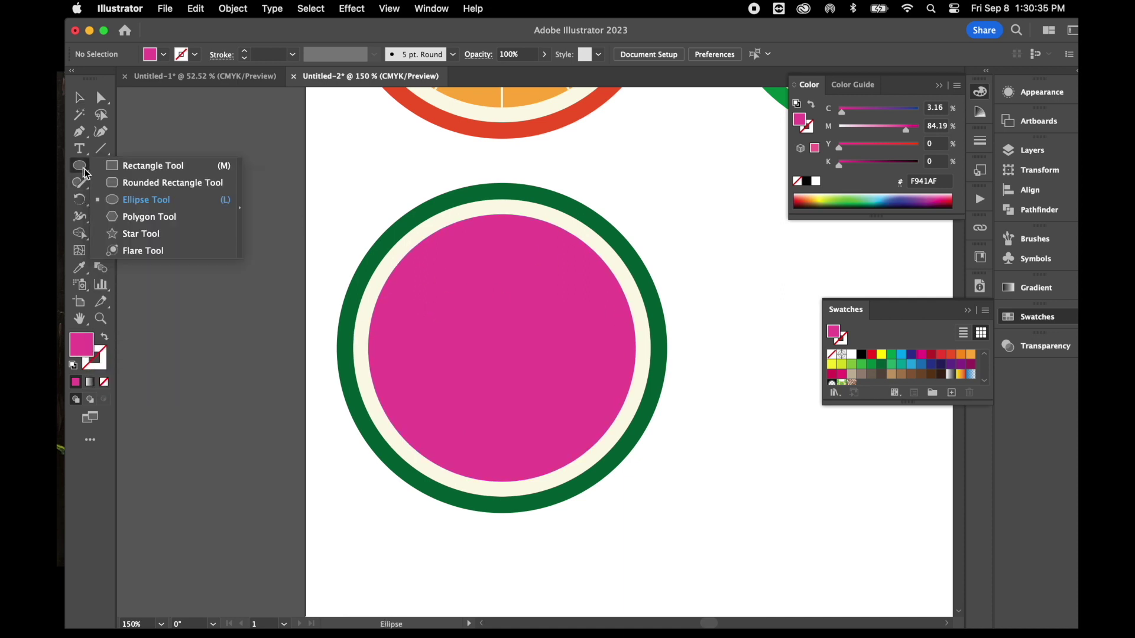
pyautogui.click(128, 199)
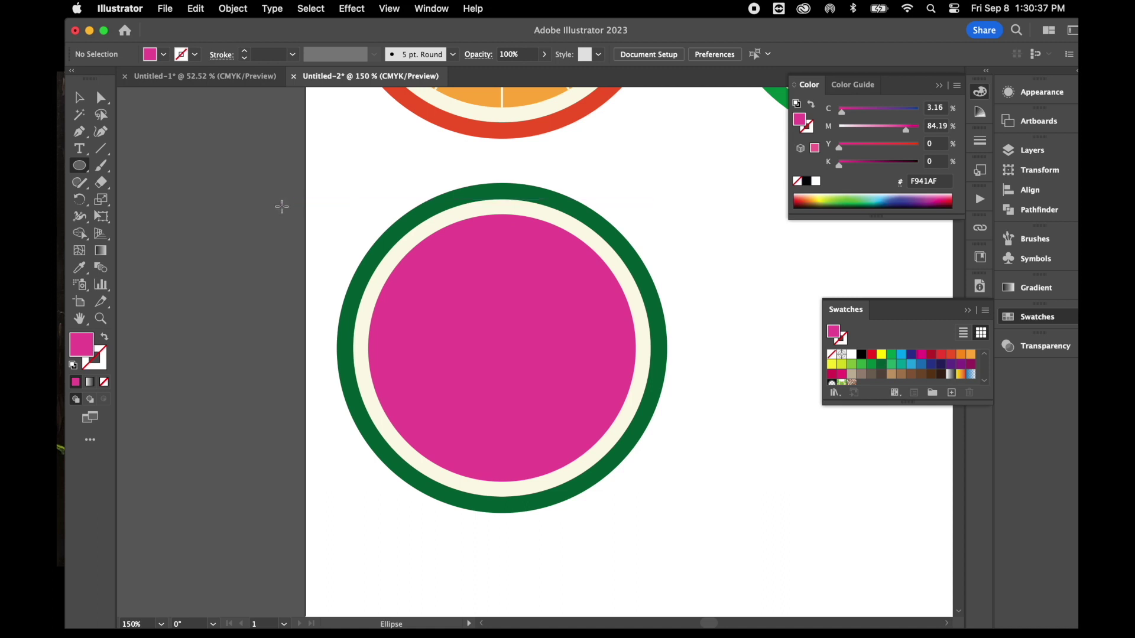
pyautogui.moveTo(207, 206); pyautogui.dragTo(223, 229)
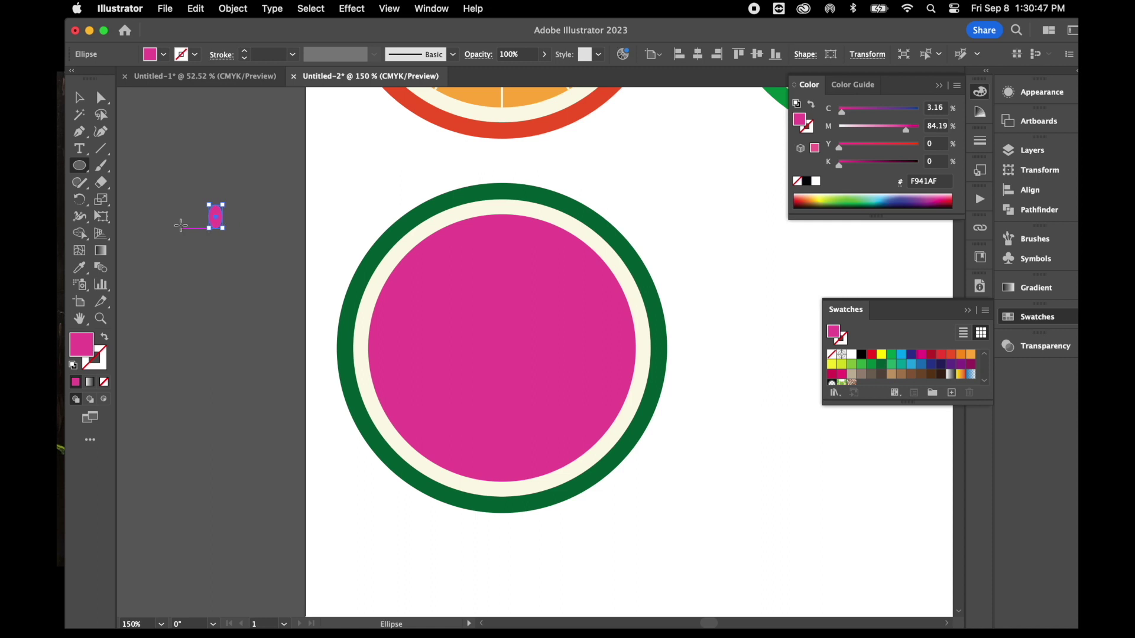
# Convert the small ellipse's bottom anchor point to a corner to shape a seed, and fill the seed black (231F20)
pyautogui.click(100, 100)
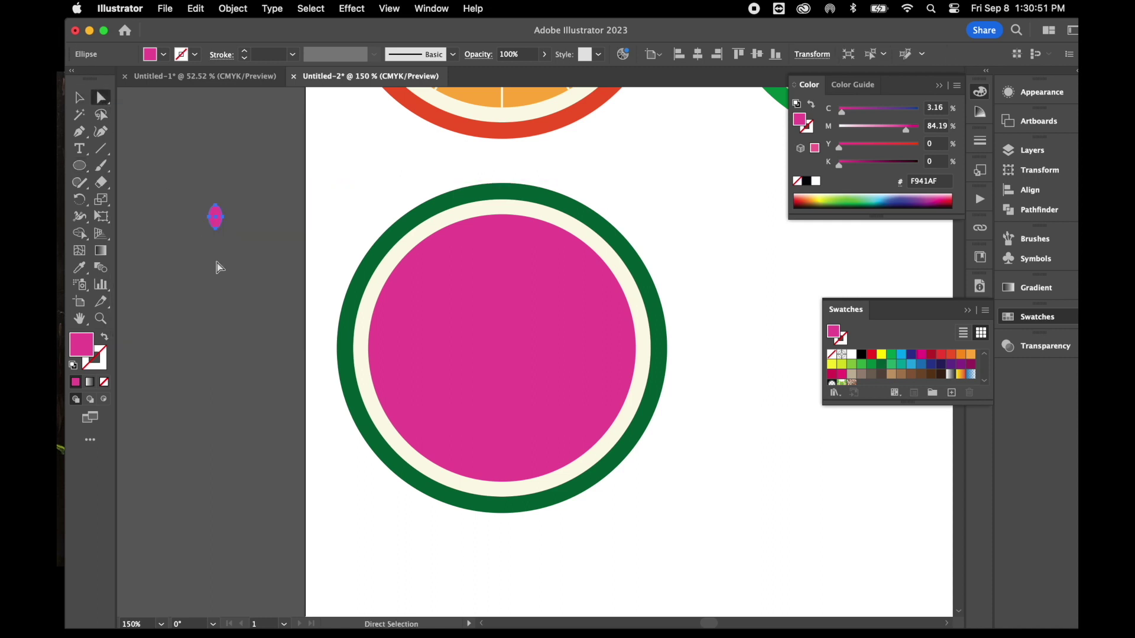
pyautogui.moveTo(214, 235); pyautogui.dragTo(216, 235)
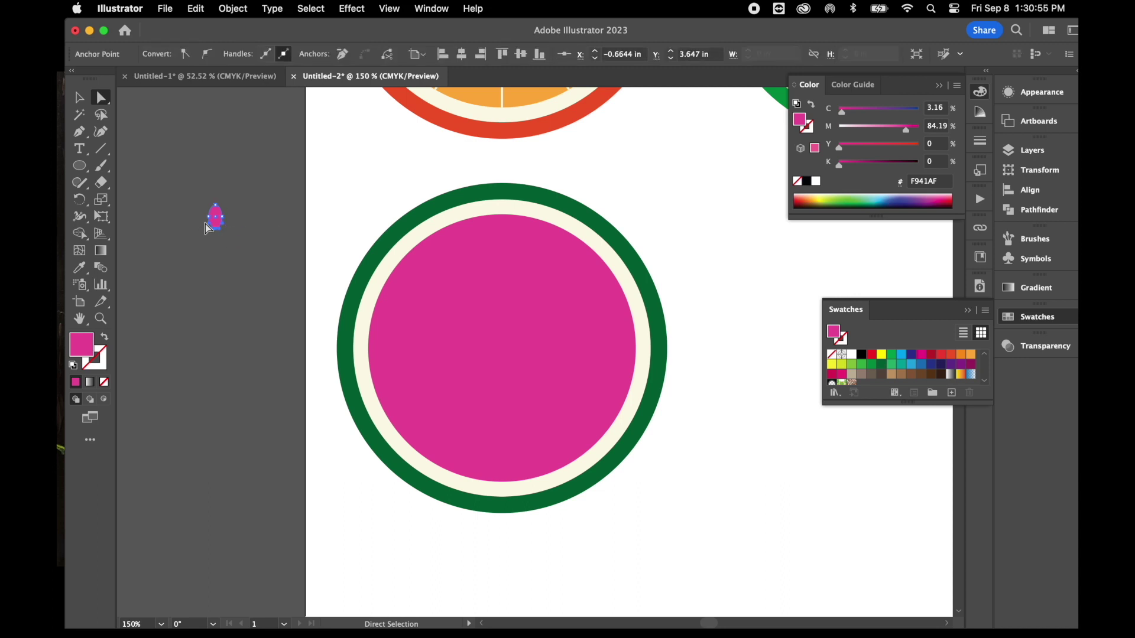
pyautogui.click(184, 56)
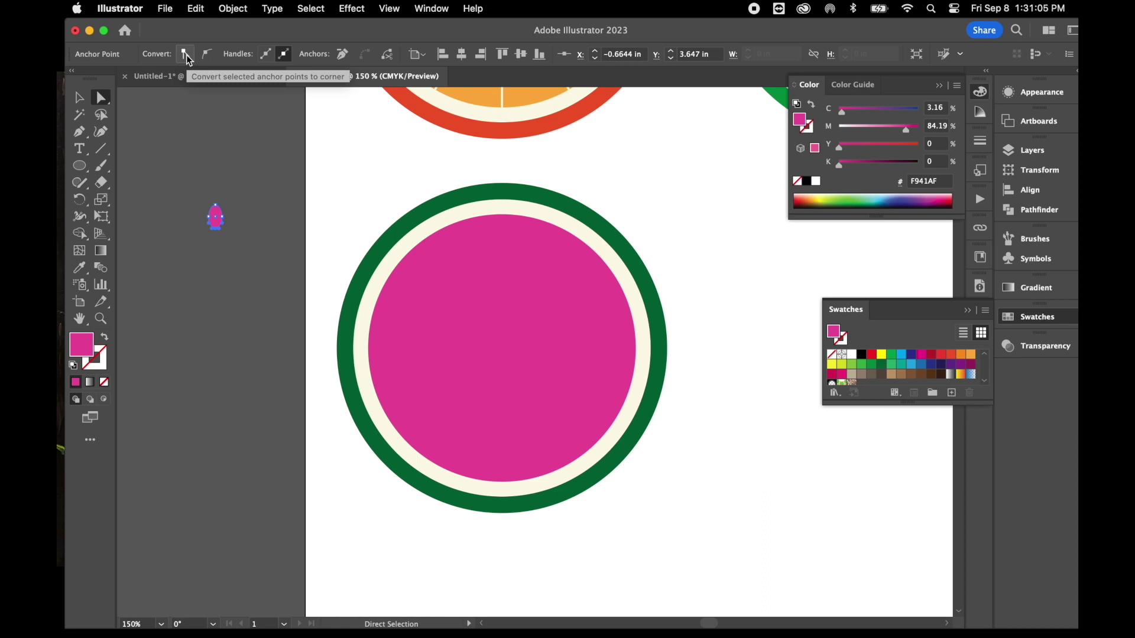
pyautogui.click(186, 54)
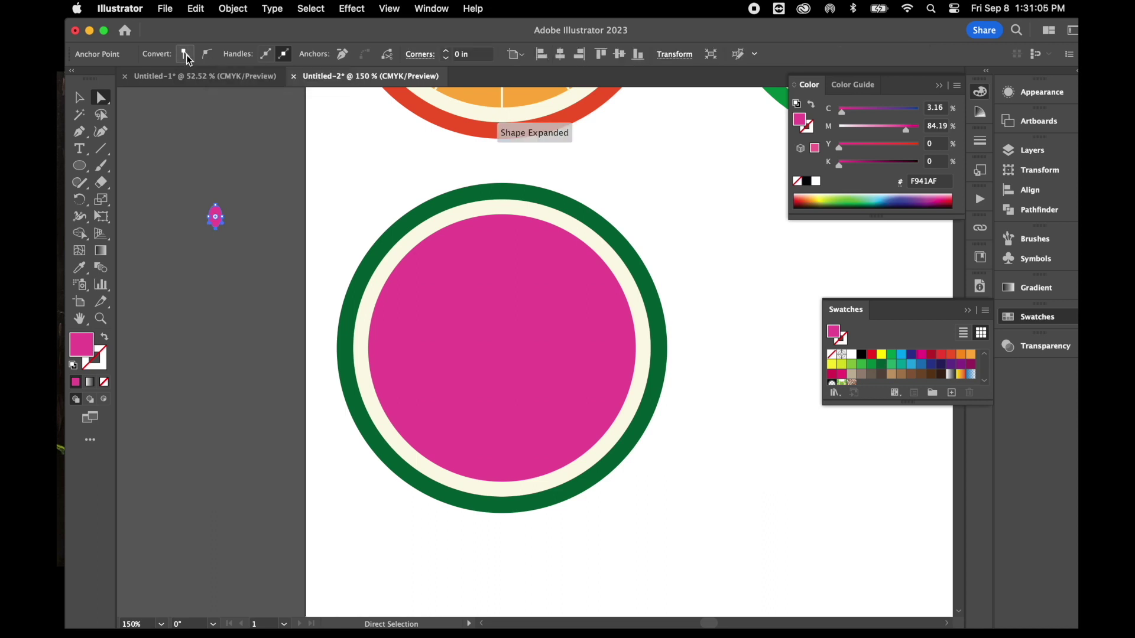
pyautogui.click(81, 101)
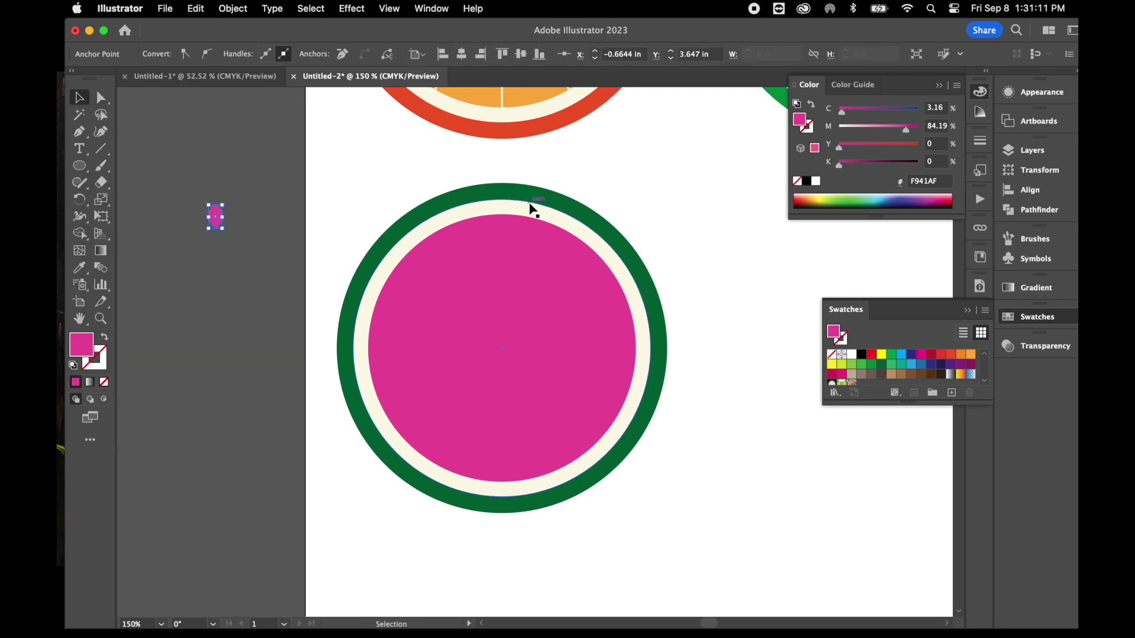
pyautogui.click(807, 182)
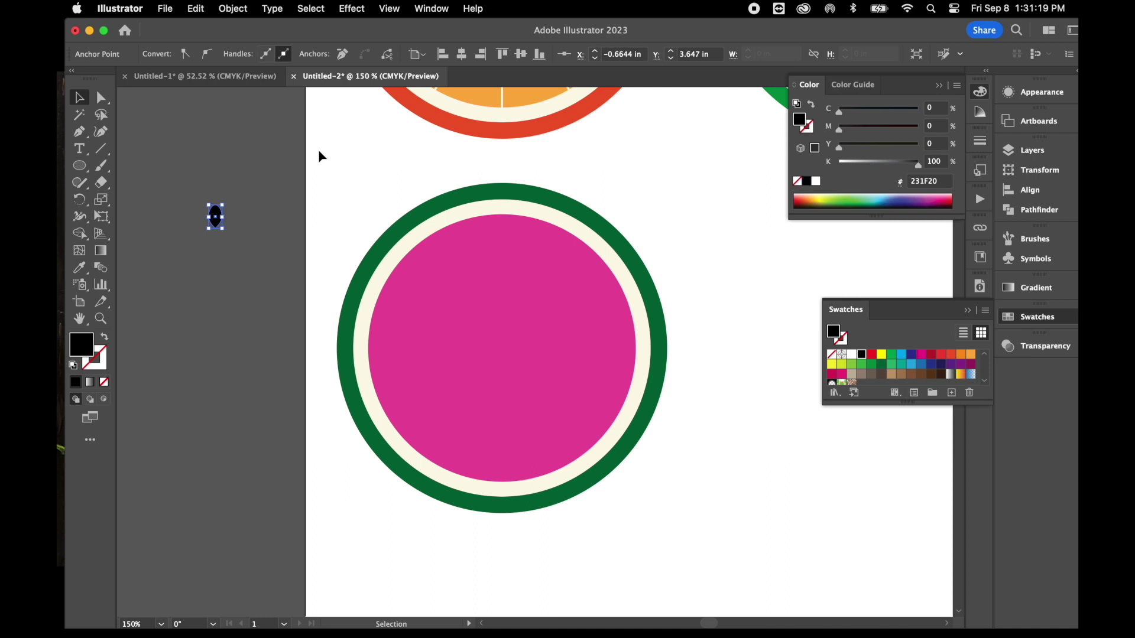
# Apply a Transform effect to the black seed and set it to 15 copies
pyautogui.scroll(6, 421, 165)
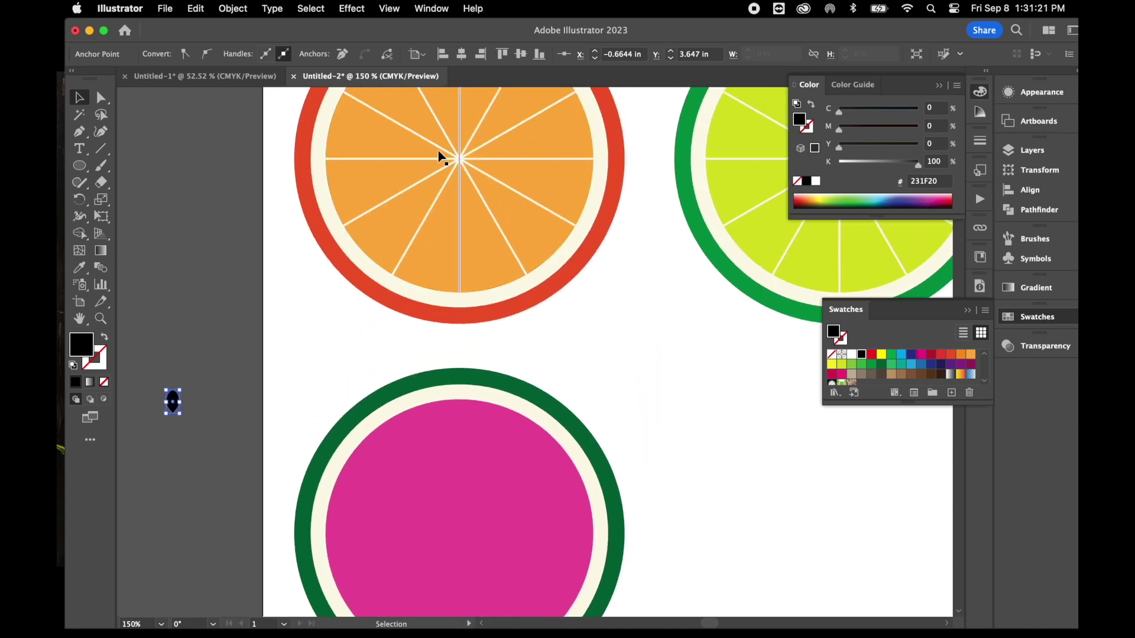
pyautogui.scroll(-3, 248, 319)
pyautogui.hscroll(-3, 248, 319)
pyautogui.scroll(-1, 248, 320)
pyautogui.hscroll(-1, 247, 319)
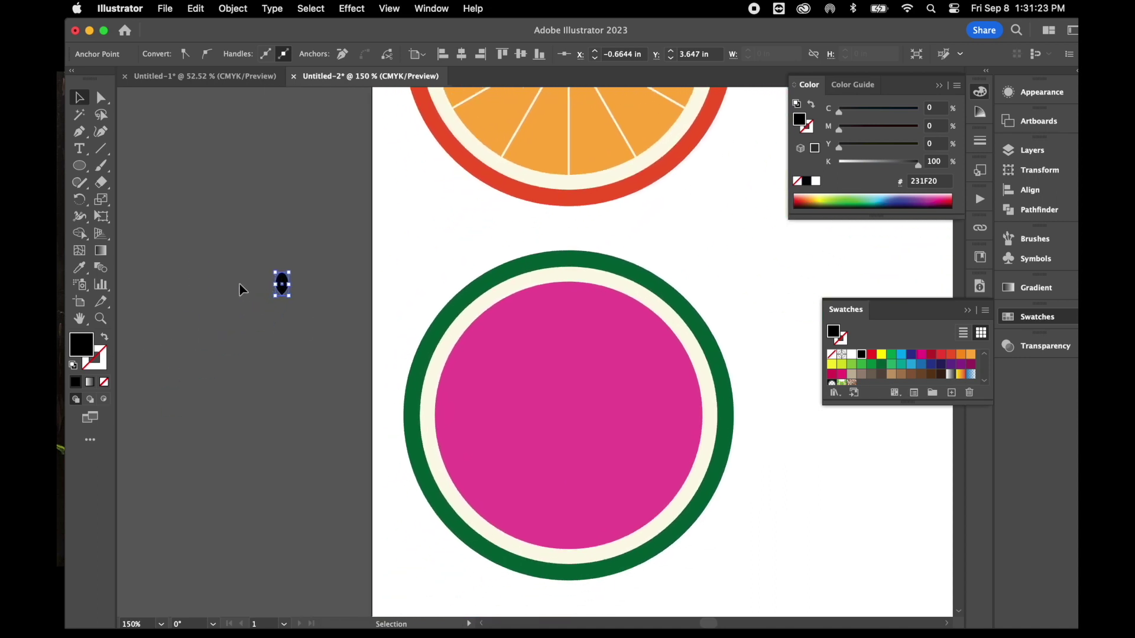
pyautogui.click(353, 10)
pyautogui.moveTo(413, 157)
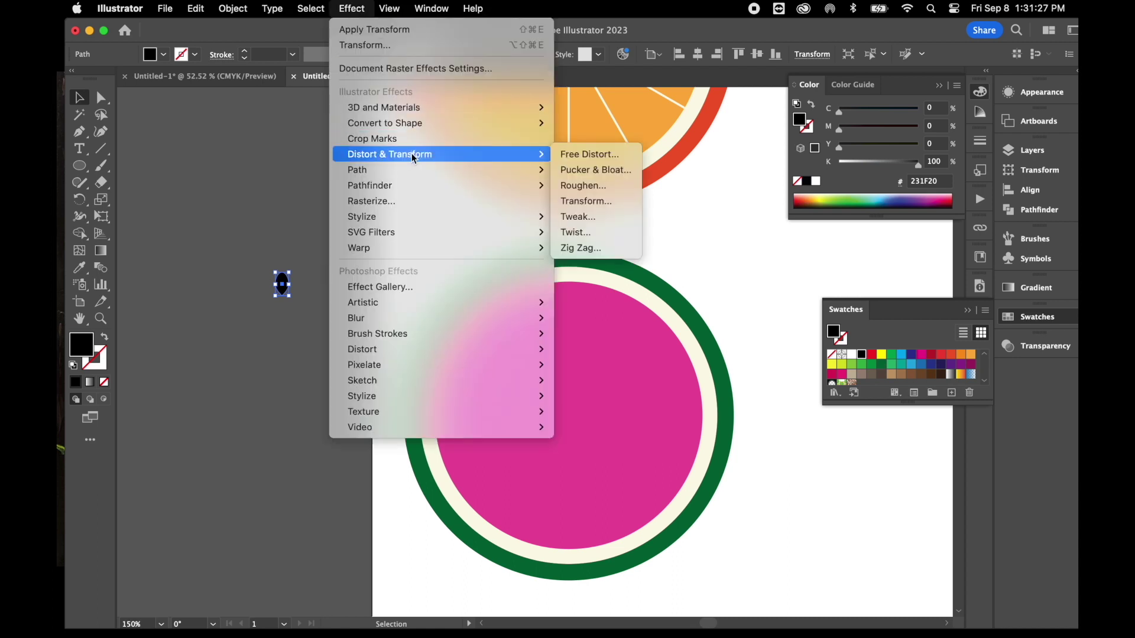
pyautogui.click(609, 202)
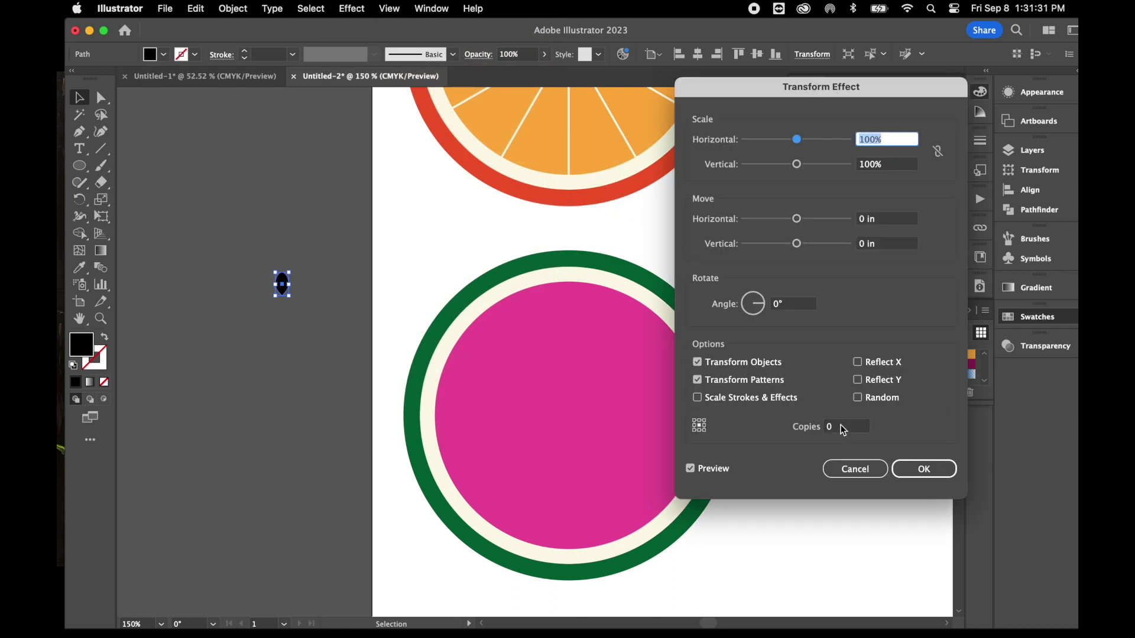
pyautogui.click(842, 429)
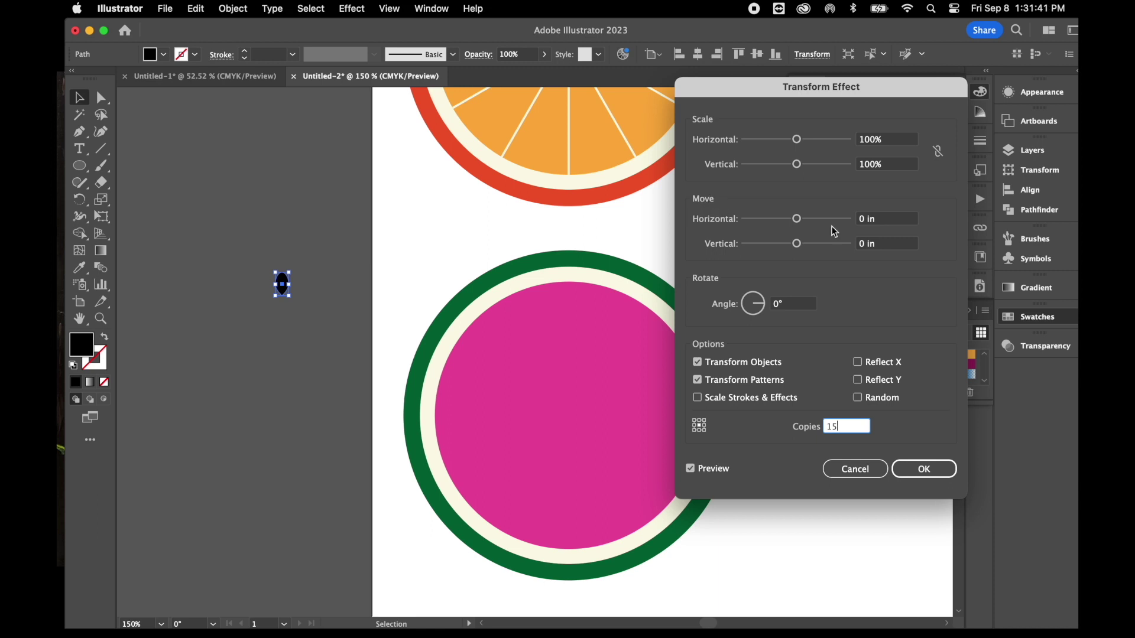
# Set the seed copies' horizontal move to 0.25 in
pyautogui.click(898, 217)
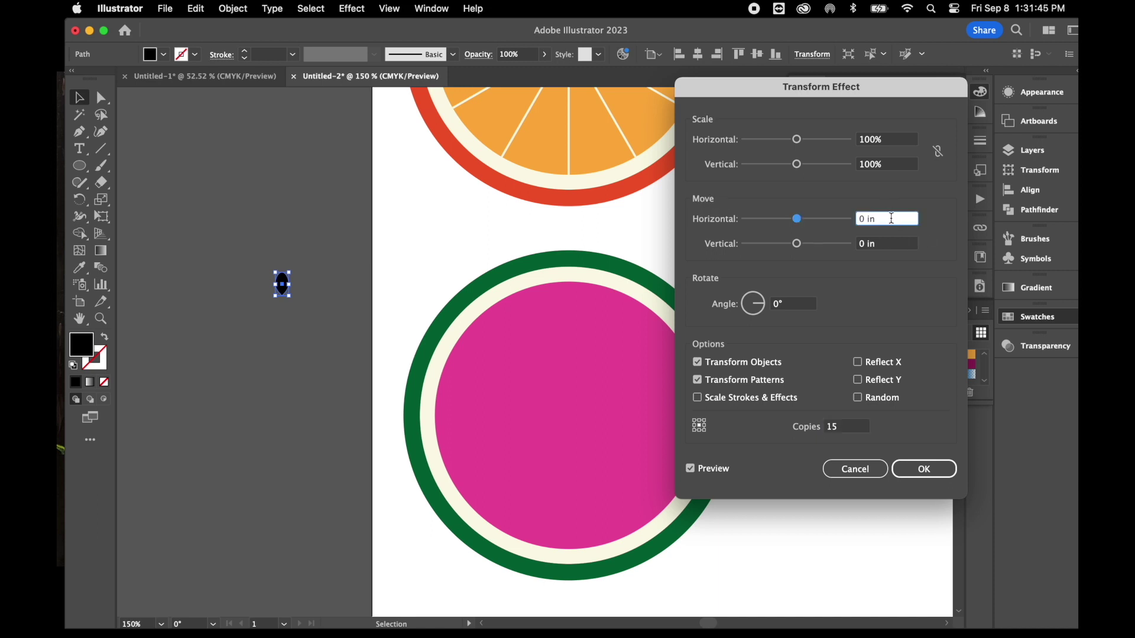
pyautogui.press('Up')
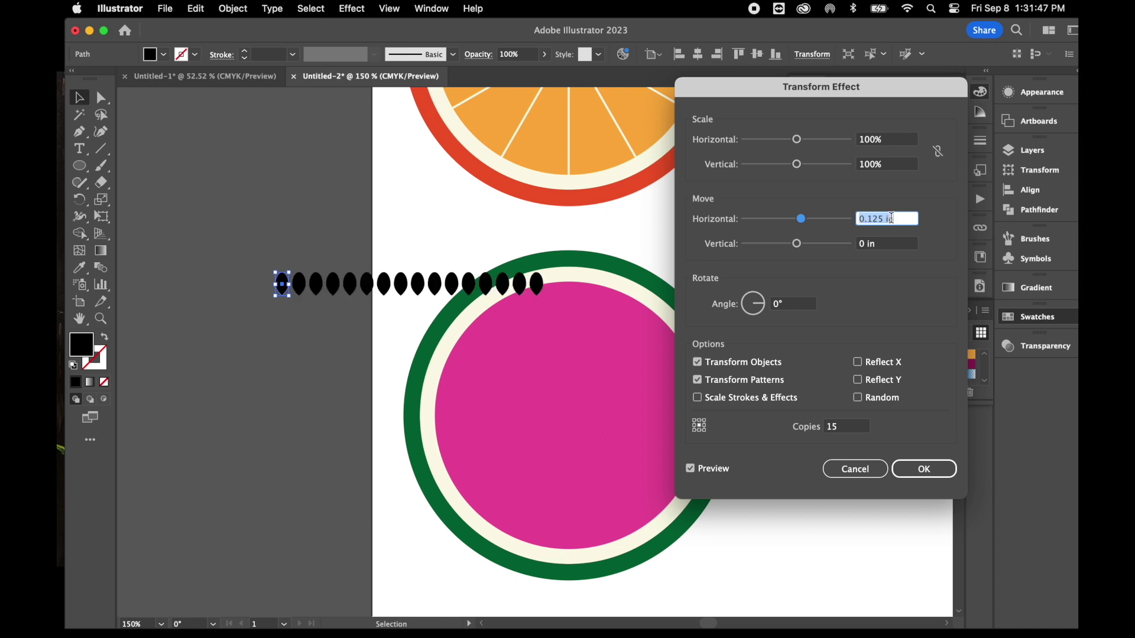
pyautogui.press('Up')
pyautogui.press('Down')
pyautogui.press('Up')
pyautogui.press('Down')
pyautogui.press('Up')
pyautogui.press('Down')
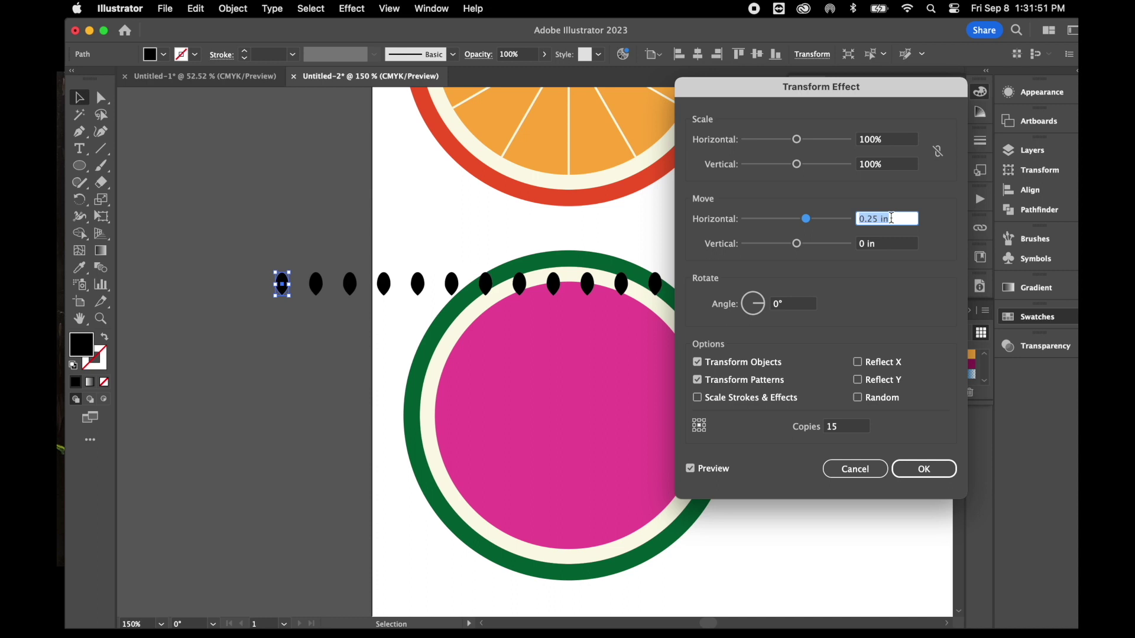
pyautogui.press('Up')
pyautogui.press('Down')
pyautogui.press('Up')
# Set the rotation angle to -22° so the seeds form a ring, and apply the Transform effect
pyautogui.click(798, 305)
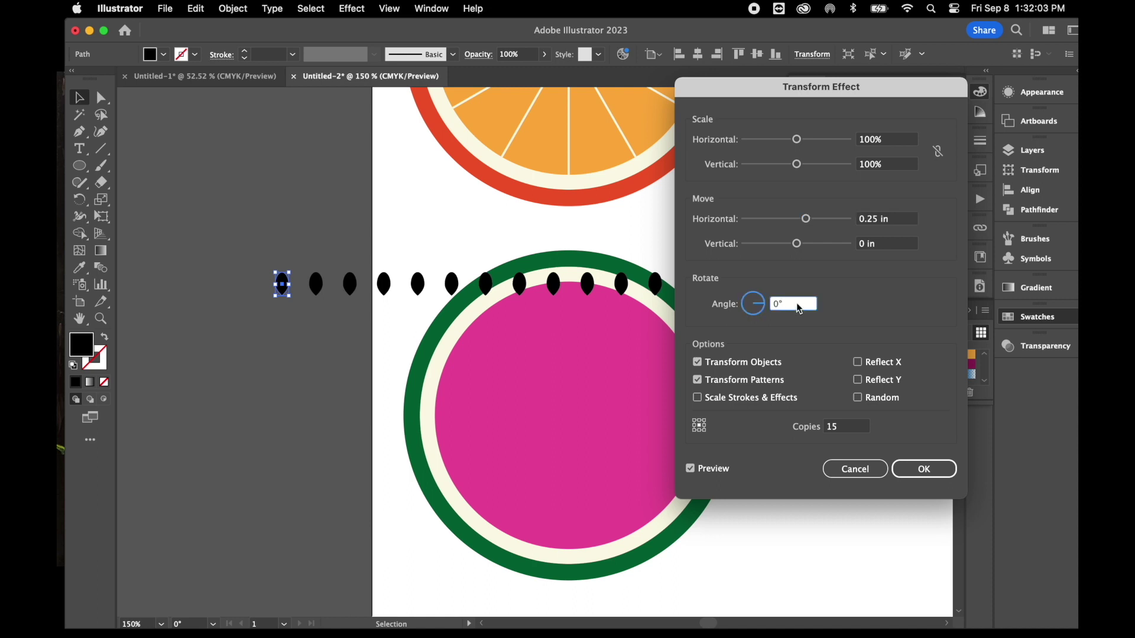
pyautogui.press('Down')
pyautogui.press('Down')
pyautogui.press('Down')
pyautogui.press('Down')
pyautogui.press('Down')
pyautogui.press('Down')
pyautogui.press('Down')
pyautogui.press('Down')
pyautogui.press('Down')
pyautogui.press('Down')
pyautogui.press('Down')
pyautogui.press('Down')
pyautogui.press('Down')
pyautogui.press('Down')
pyautogui.press('Down')
pyautogui.press('Down')
pyautogui.press('Down')
pyautogui.press('Down')
pyautogui.press('Down')
pyautogui.press('Down')
pyautogui.press('Down')
pyautogui.press('Down')
pyautogui.press('Down')
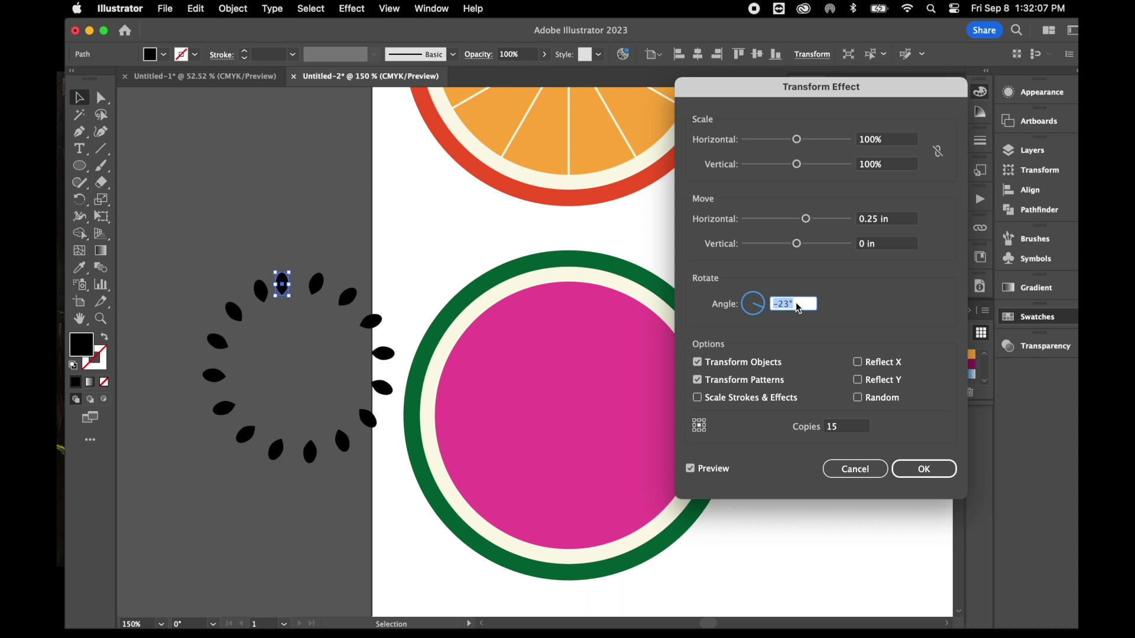
pyautogui.press('Up')
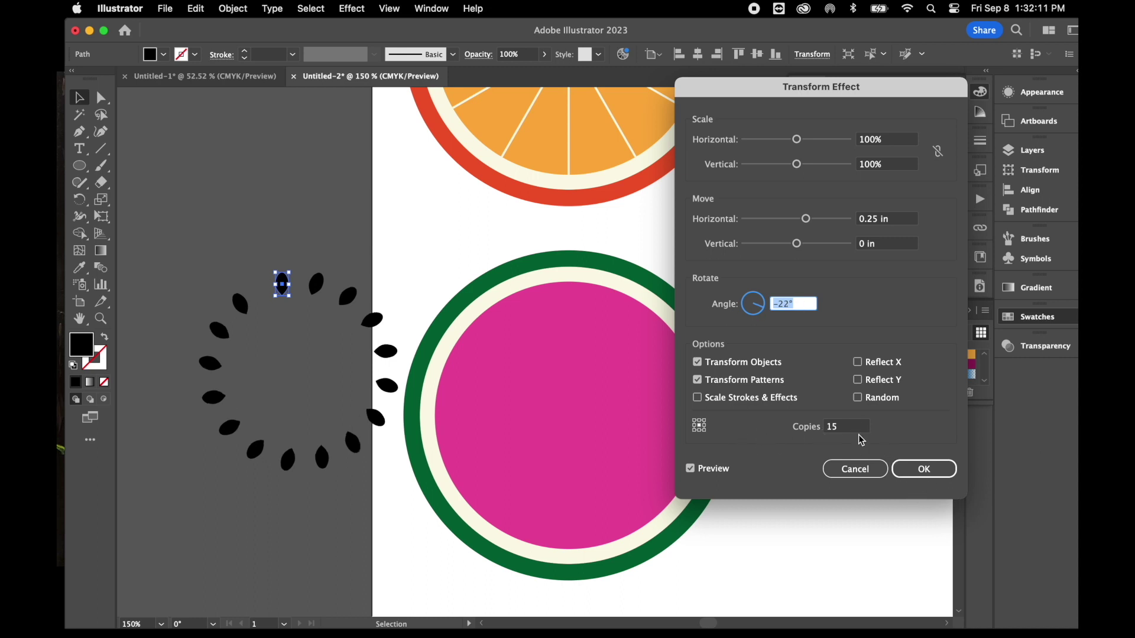
pyautogui.click(912, 473)
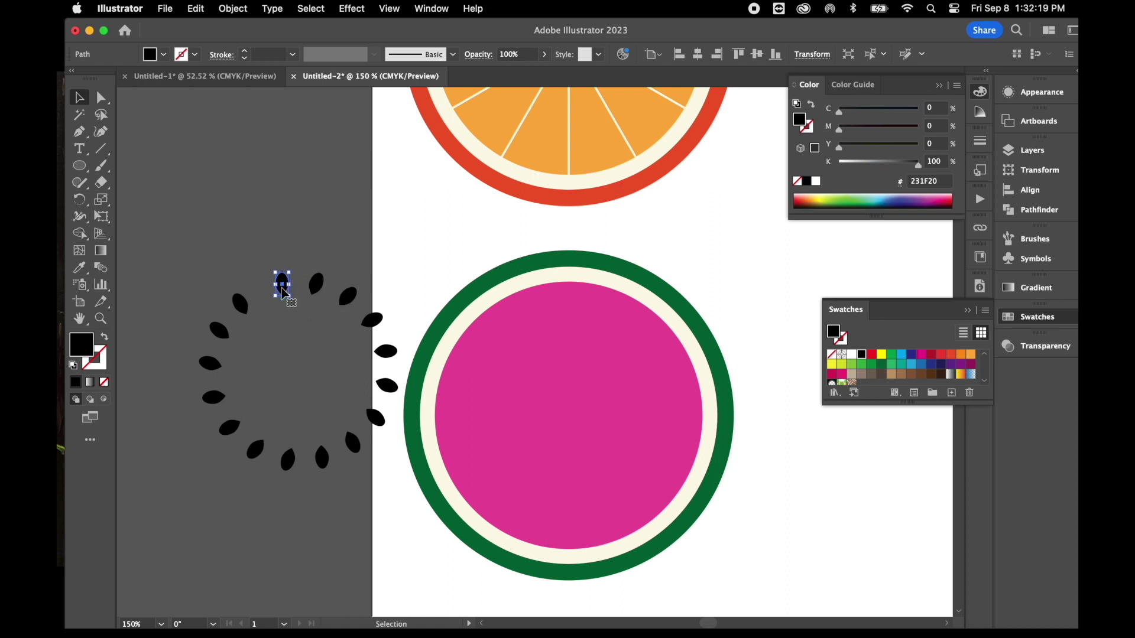
# Expand the appearance of the seed ring into editable shapes
pyautogui.click(294, 329)
pyautogui.click(284, 290)
pyautogui.click(234, 9)
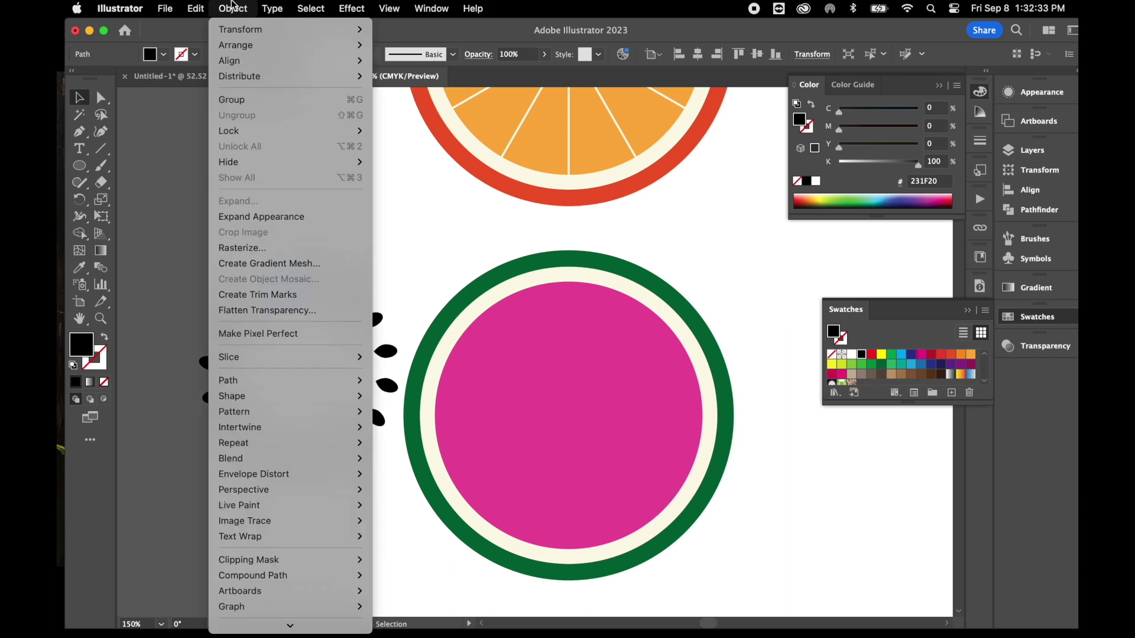
pyautogui.click(258, 218)
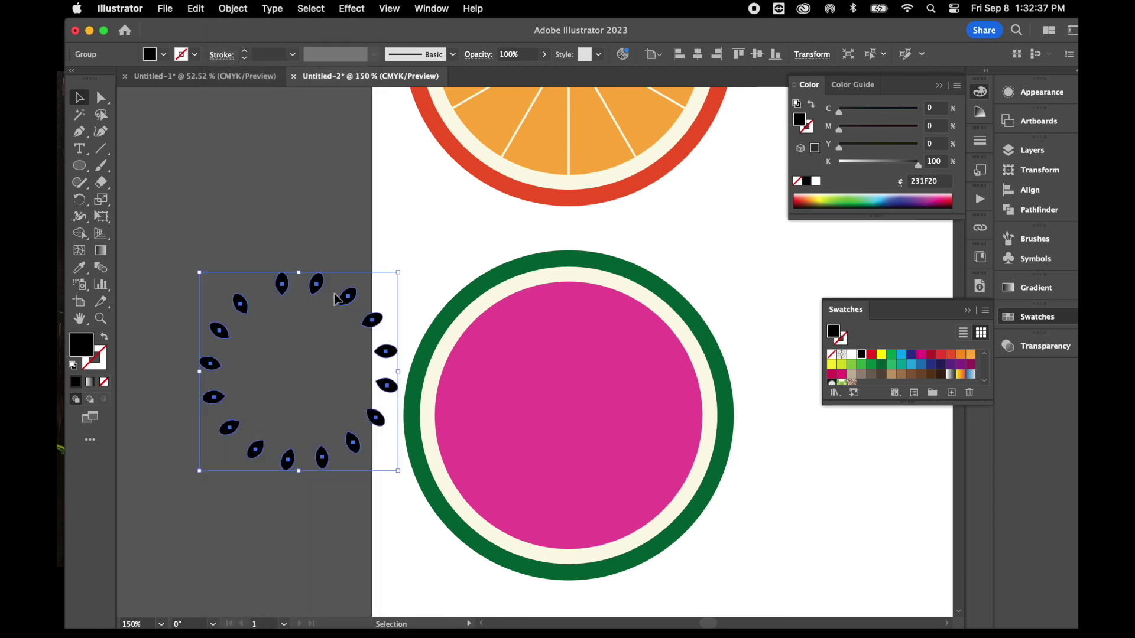
# Move the seed ring onto the pink watermelon flesh, then enlarge and centre it within the slice
pyautogui.moveTo(319, 291); pyautogui.dragTo(587, 330)
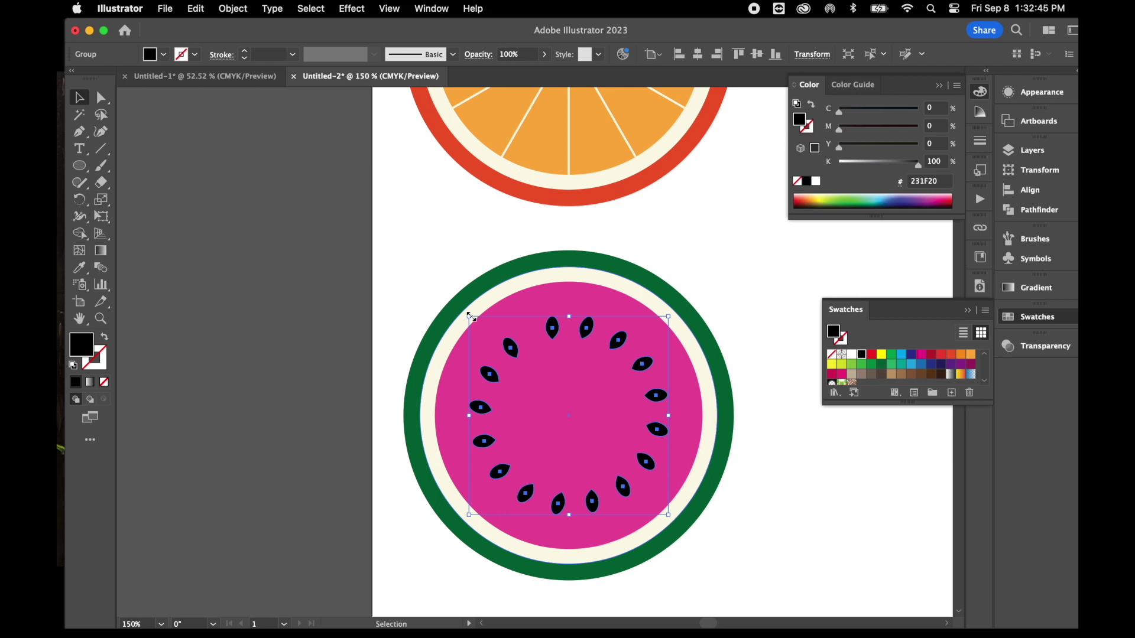
pyautogui.moveTo(470, 316); pyautogui.dragTo(458, 305)
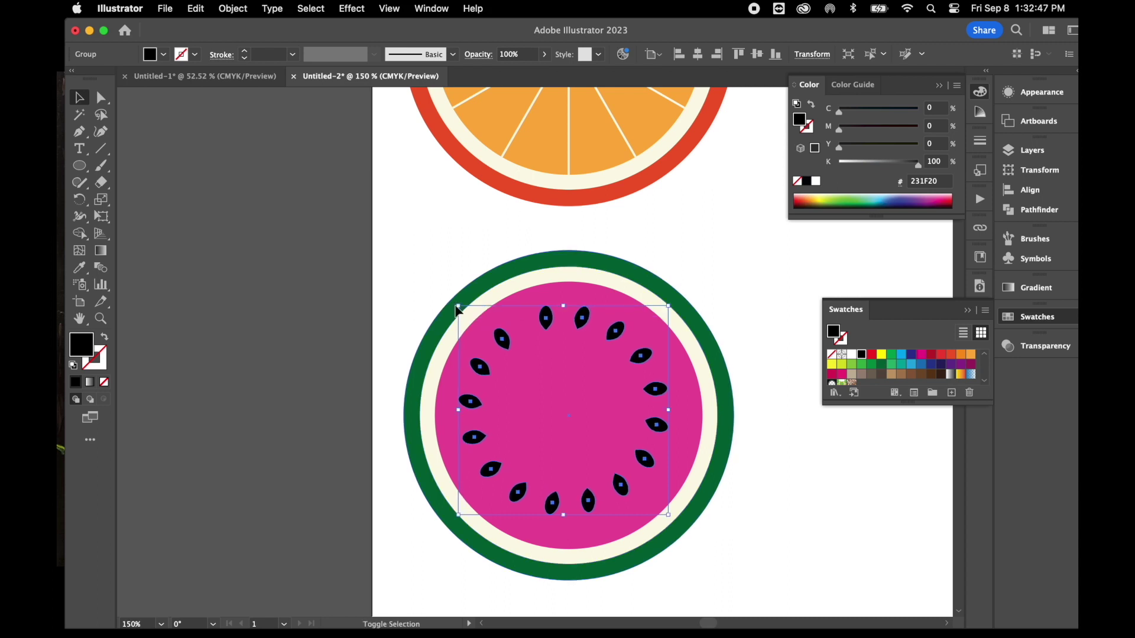
pyautogui.moveTo(670, 307); pyautogui.dragTo(689, 302)
pyautogui.moveTo(674, 515); pyautogui.dragTo(694, 535)
pyautogui.moveTo(661, 363); pyautogui.dragTo(654, 361)
pyautogui.click(803, 461)
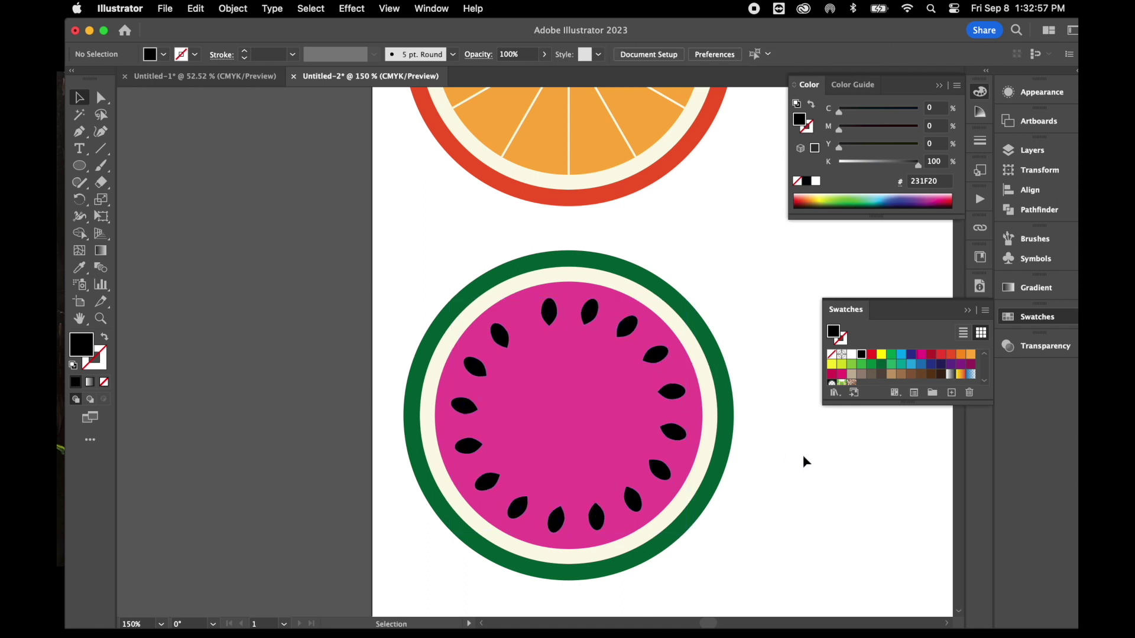
# Duplicate the orange slice and place the copy beside the watermelon in the second row, below the lime slice
pyautogui.press('super+minus')
pyautogui.press('super+minus')
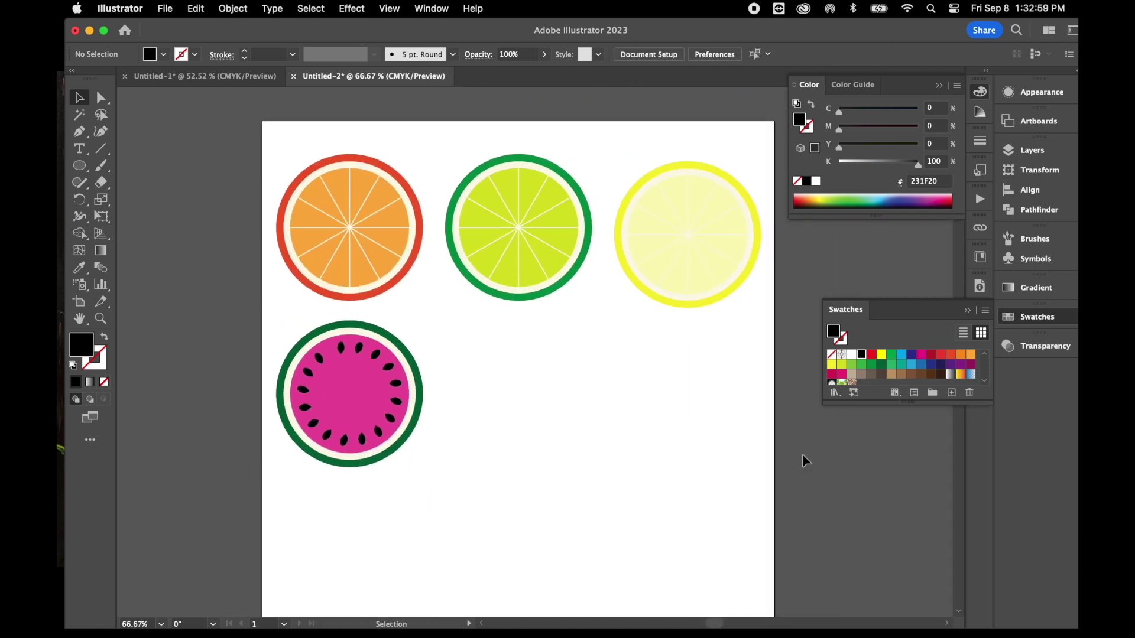
pyautogui.scroll(-1, 802, 461)
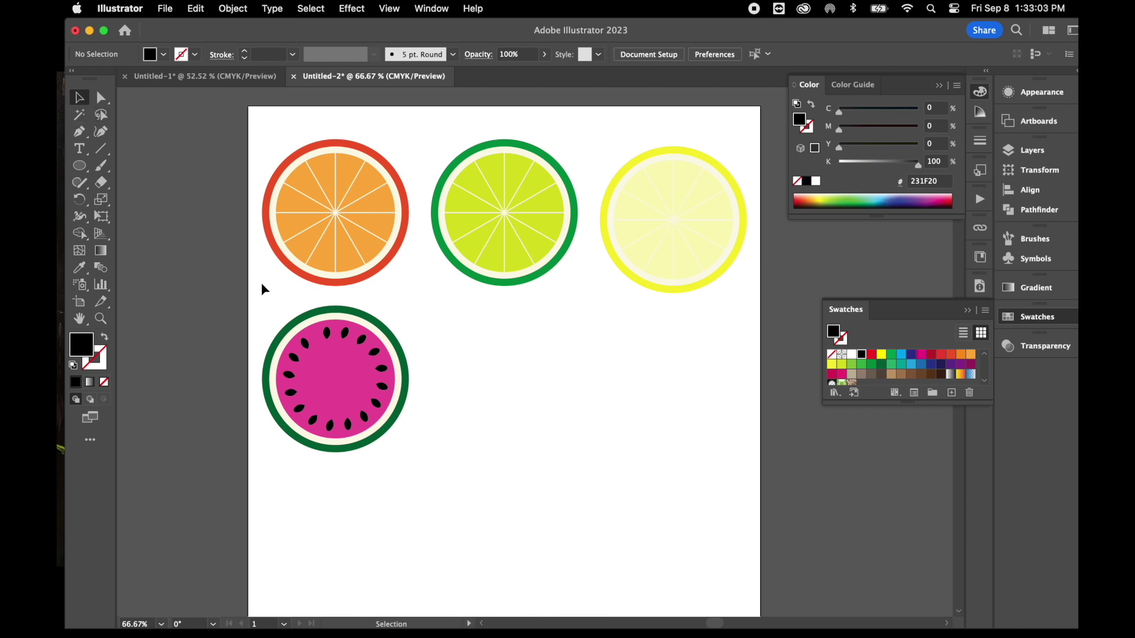
pyautogui.moveTo(259, 144); pyautogui.dragTo(402, 286)
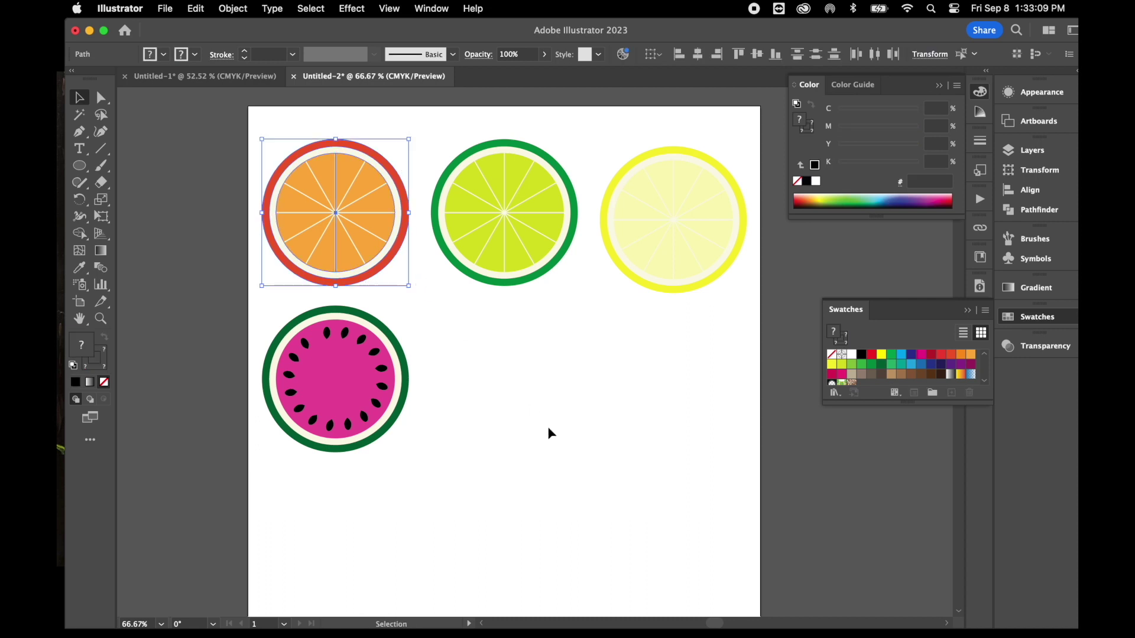
pyautogui.press('super+c')
pyautogui.press('super+v')
pyautogui.moveTo(552, 366); pyautogui.dragTo(523, 392)
# Delete the radial segment lines from the duplicated orange slice
pyautogui.press('super+equal')
pyautogui.press('super+equal')
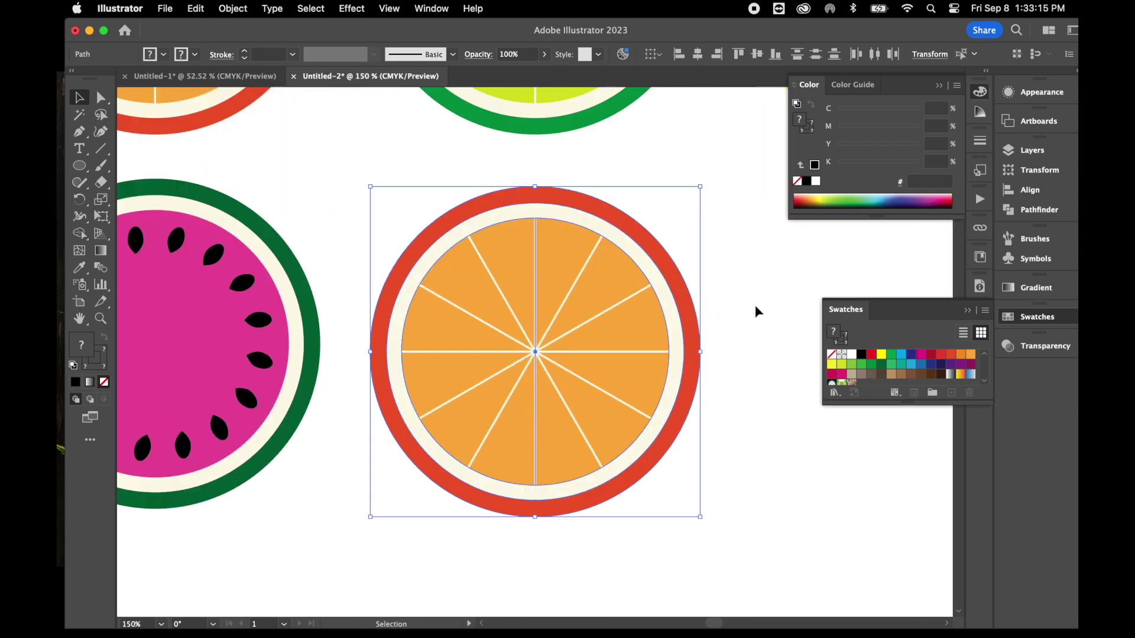
pyautogui.click(754, 305)
pyautogui.click(536, 353)
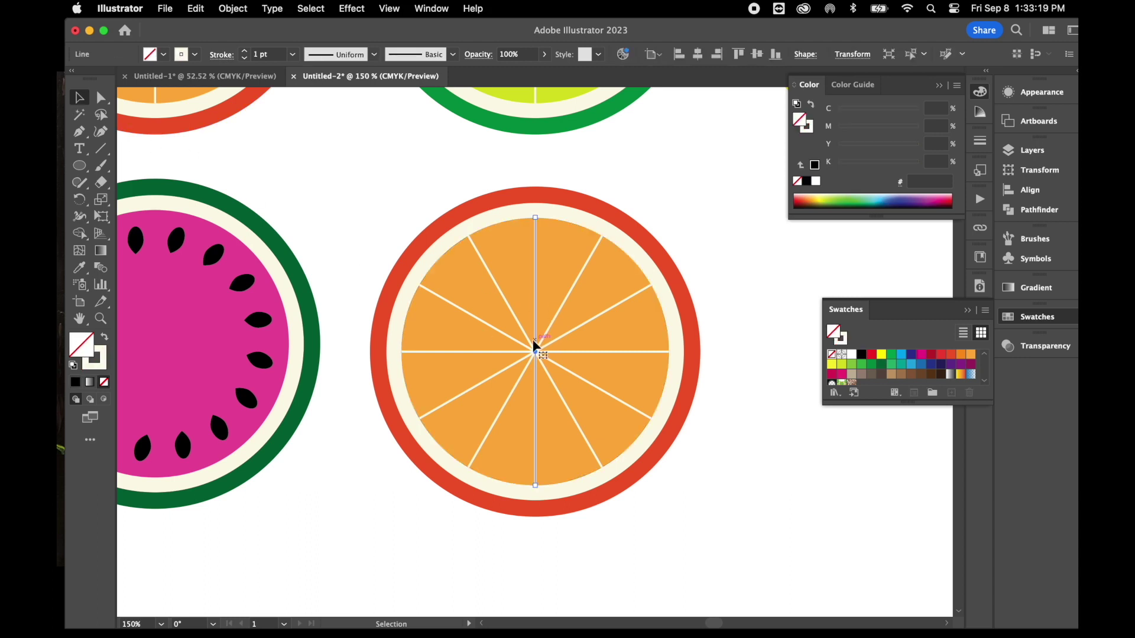
pyautogui.press('Delete')
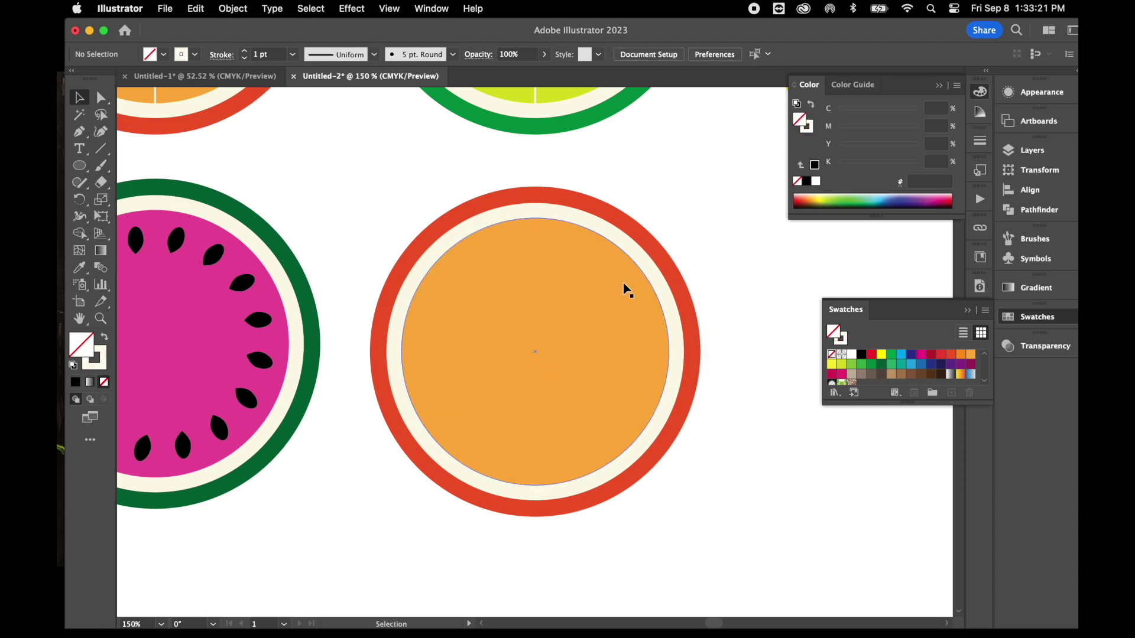
# Recolour the duplicated slice's outer circle with the cream (F9F6E5) sampled from its inner ring
pyautogui.click(683, 293)
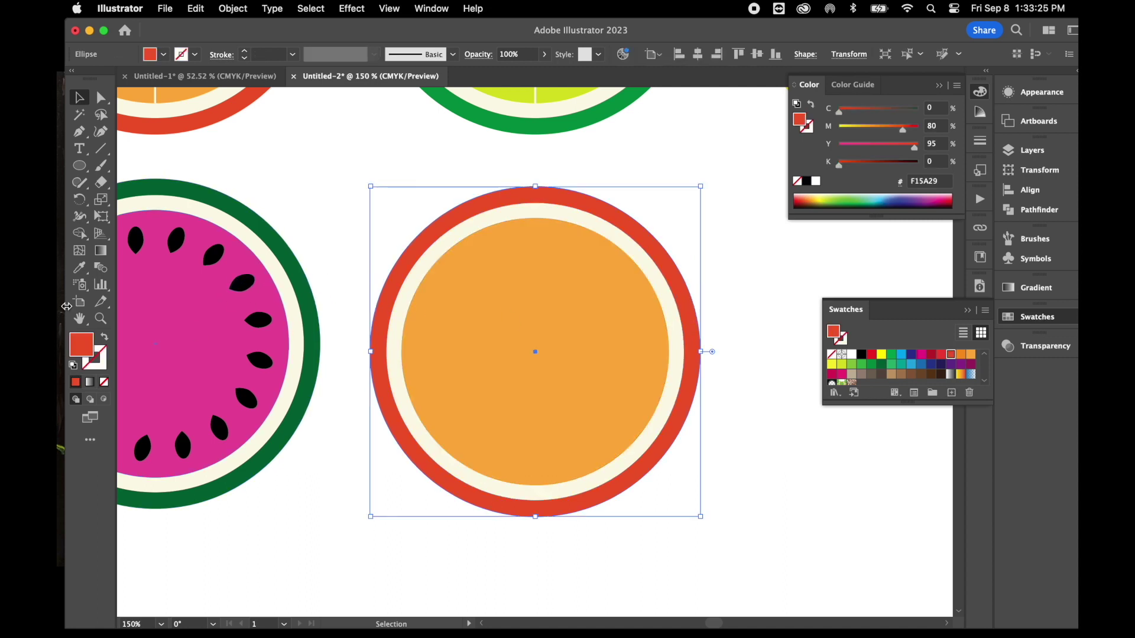
pyautogui.click(79, 267)
pyautogui.click(410, 288)
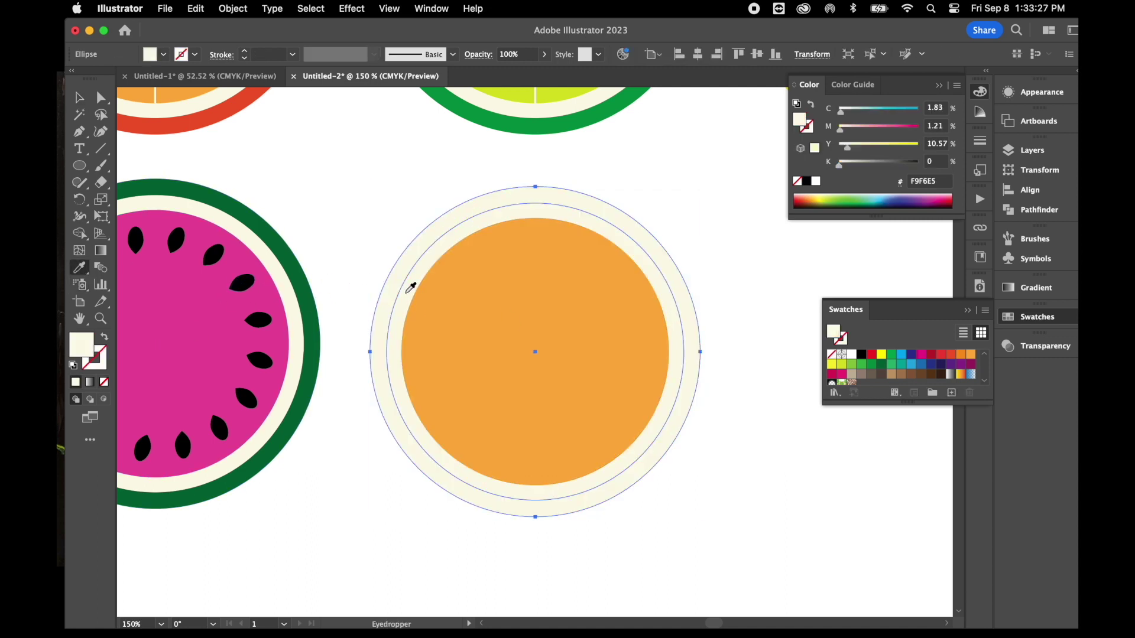
pyautogui.click(79, 97)
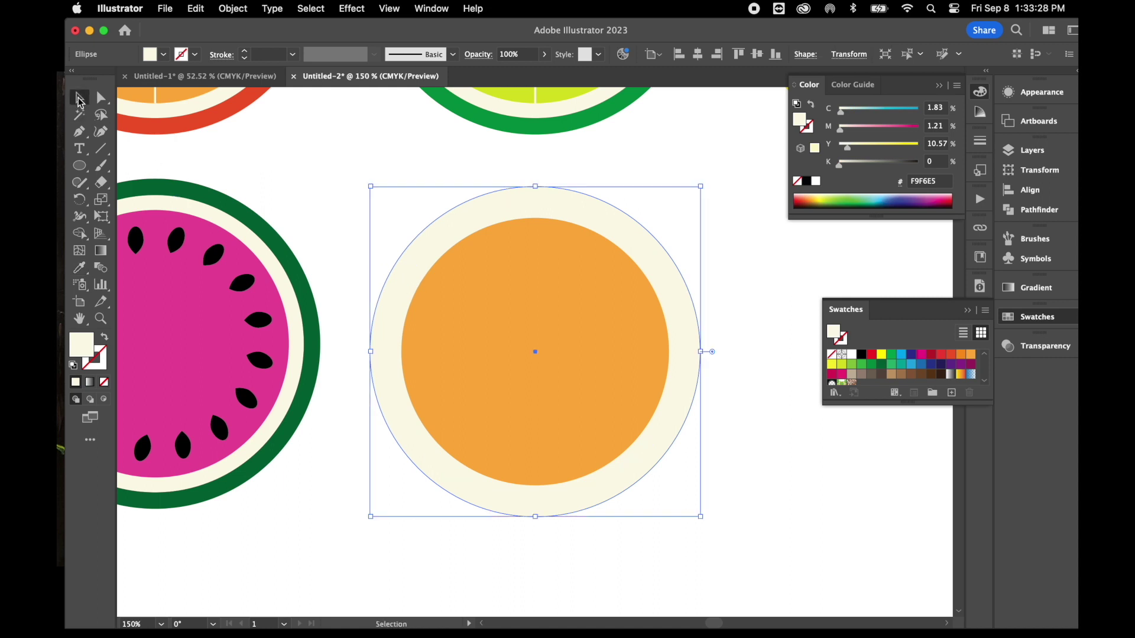
# Fill the duplicated slice's middle circle with light green (8DC63F)
pyautogui.click(444, 244)
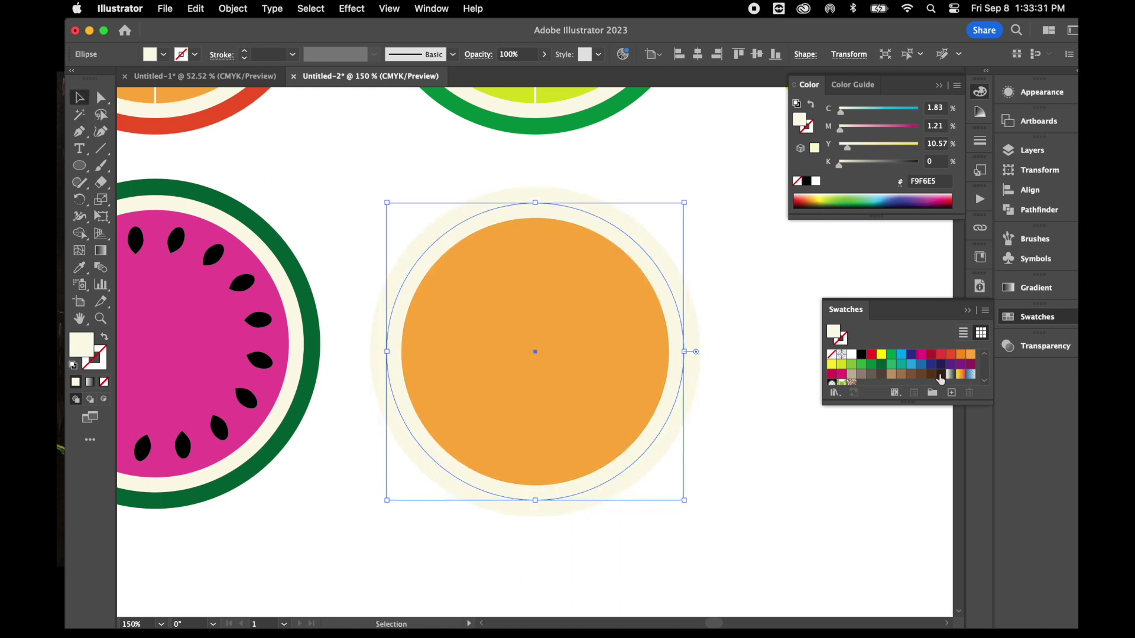
pyautogui.click(851, 366)
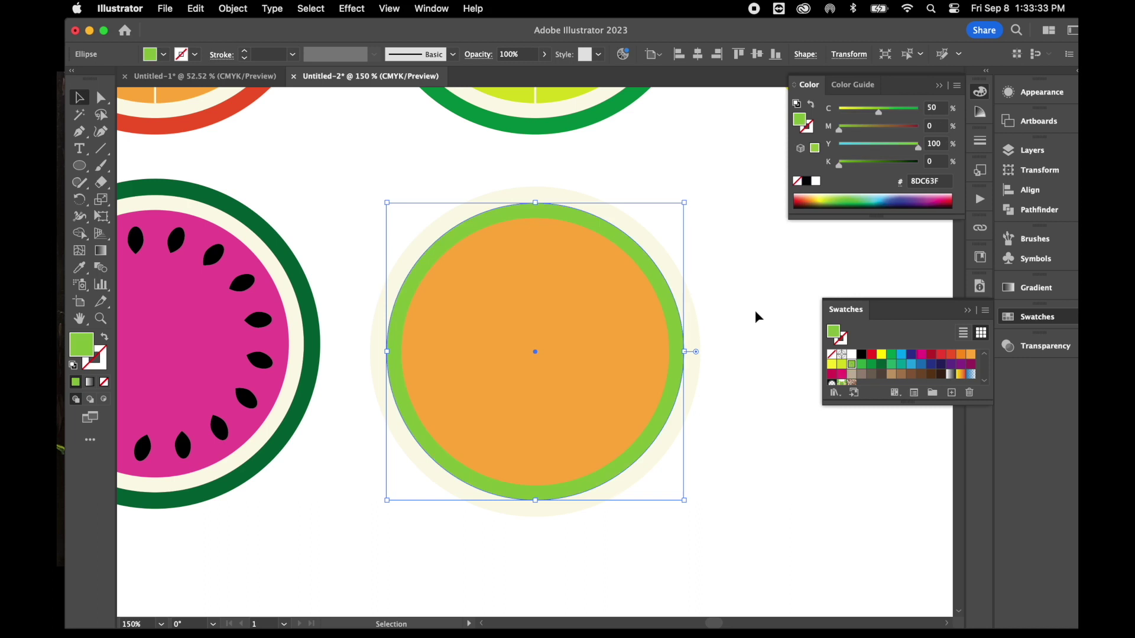
pyautogui.click(762, 382)
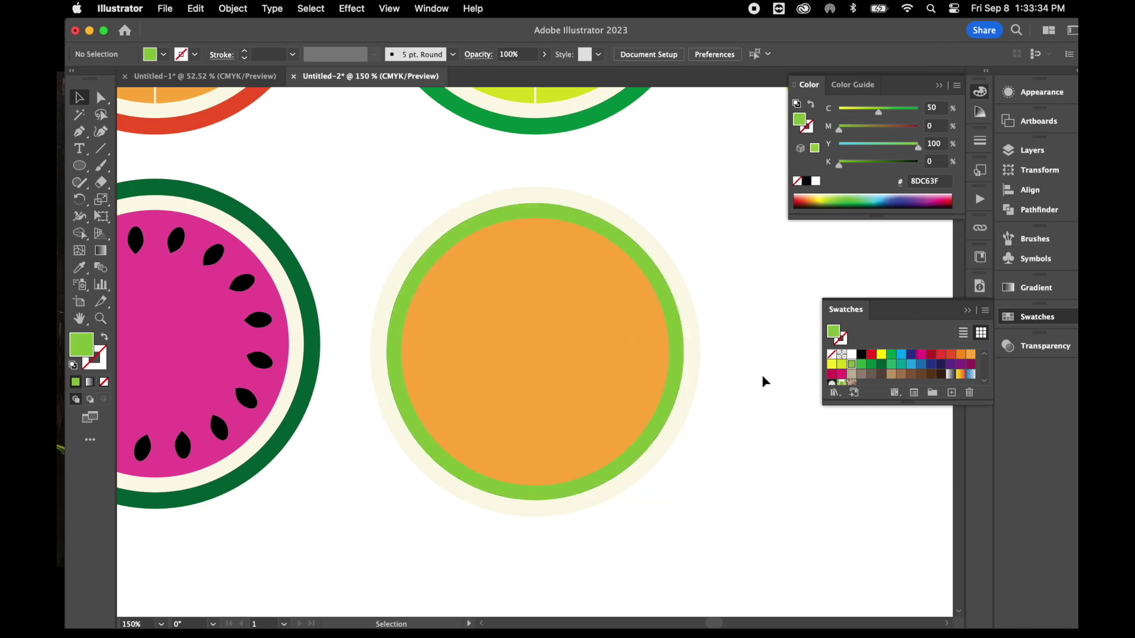
# Paste a copy of the duplicated slice's orange inner circle in front and scale it uniformly to 45%
pyautogui.click(538, 315)
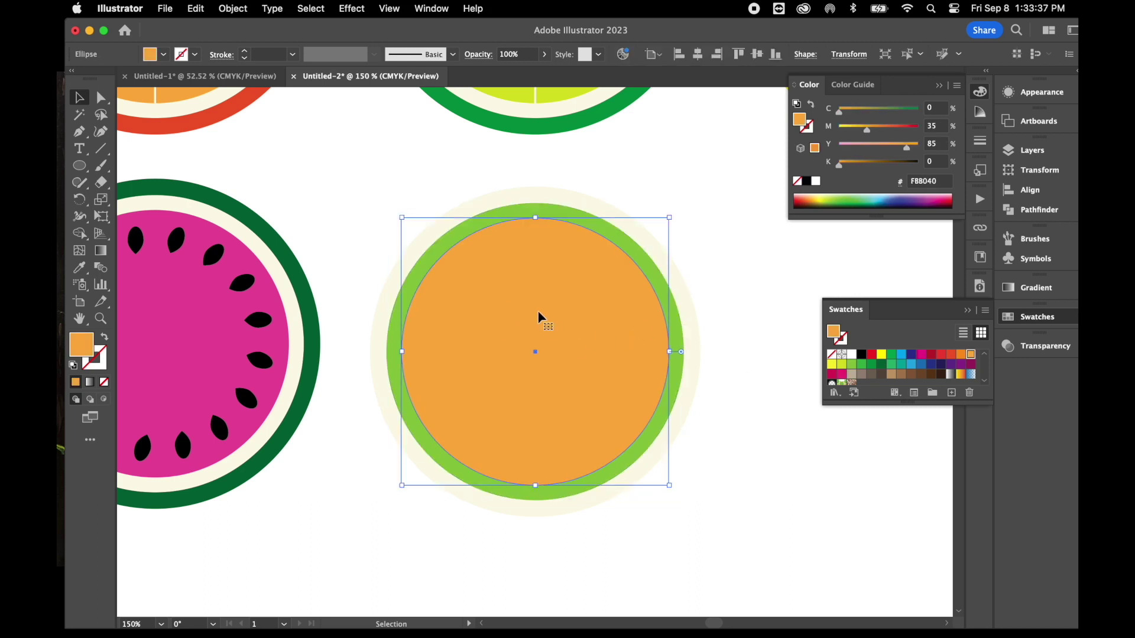
pyautogui.click(739, 357)
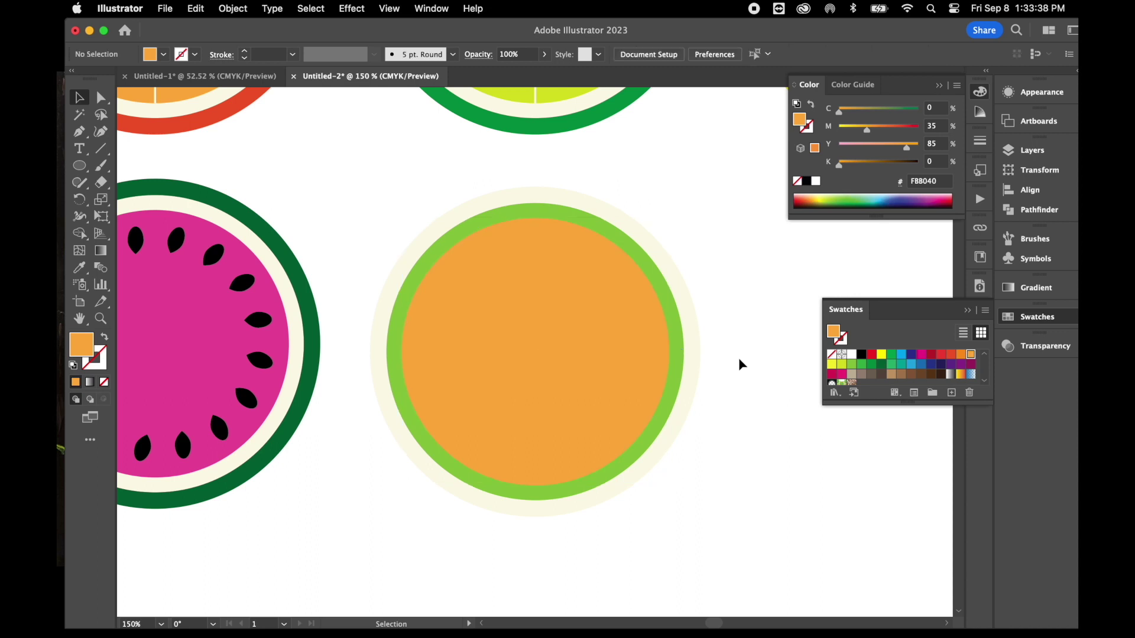
pyautogui.click(529, 288)
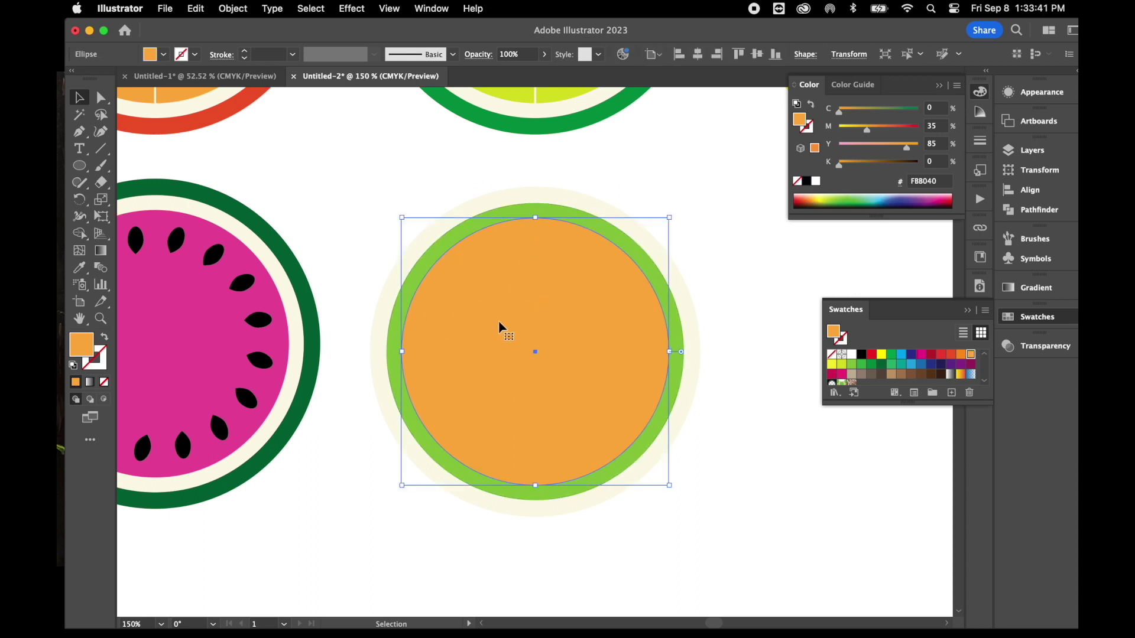
pyautogui.press('a')
pyautogui.press('v')
pyautogui.press('a')
pyautogui.press('v')
pyautogui.rightClick(519, 334)
pyautogui.moveTo(576, 551)
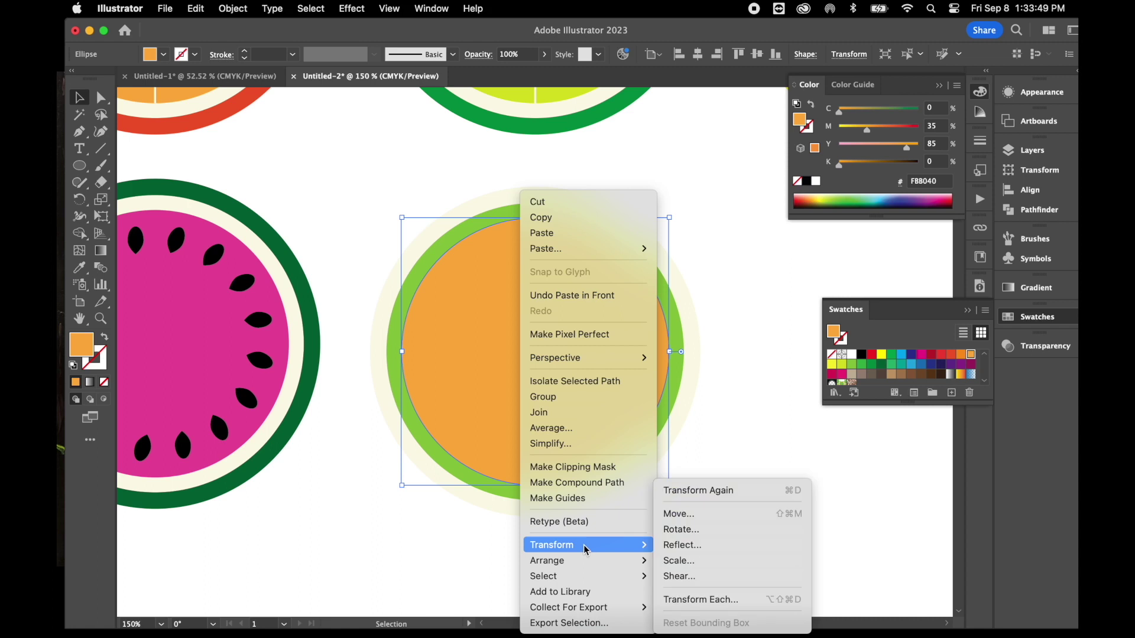
pyautogui.click(708, 561)
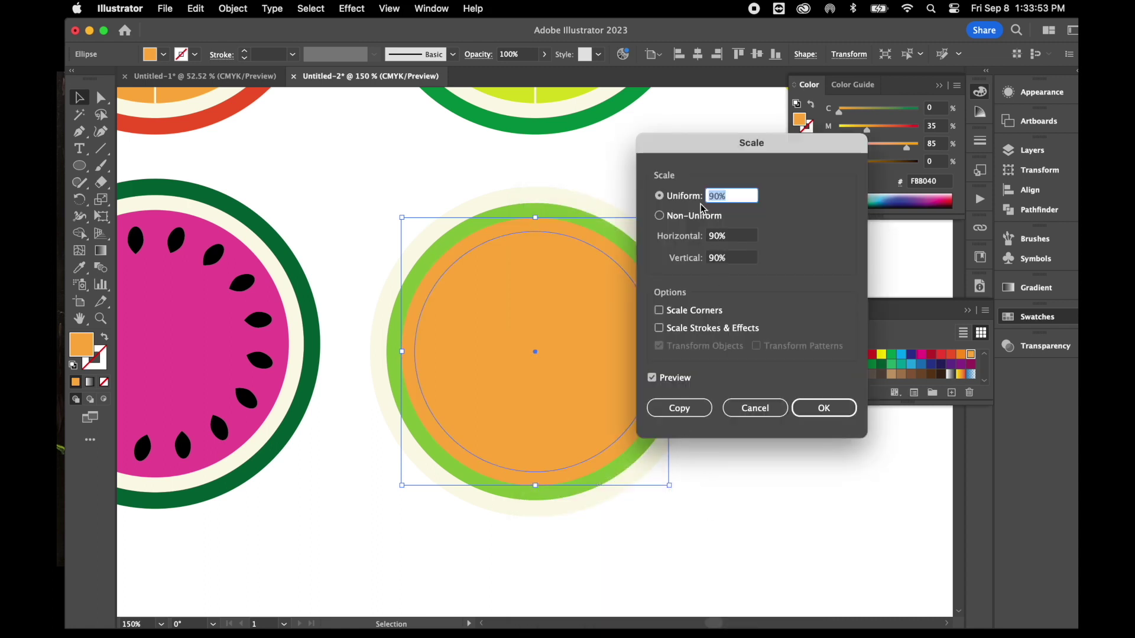
pyautogui.write('45')
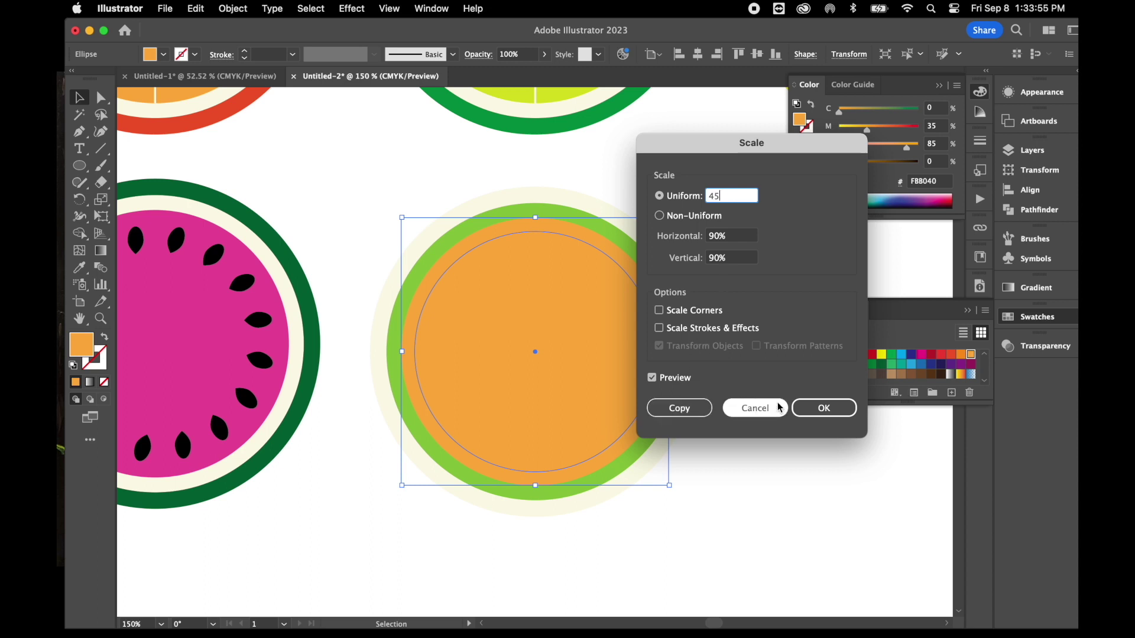
pyautogui.click(829, 414)
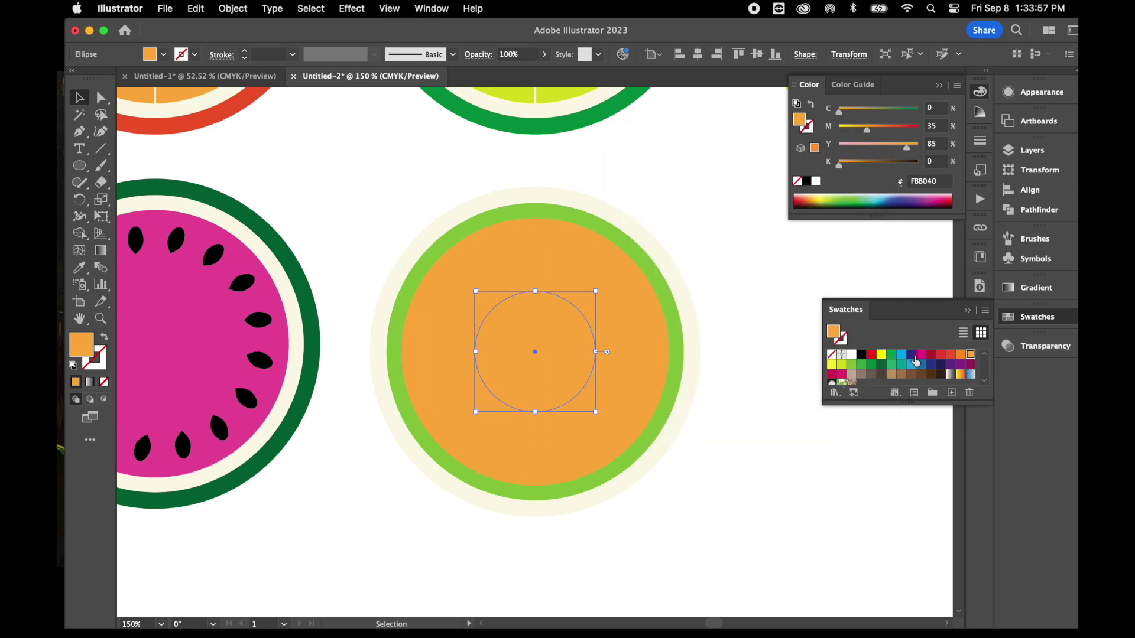
# Fill the small centre circle with the darker orange swatch (F7941D)
pyautogui.click(951, 355)
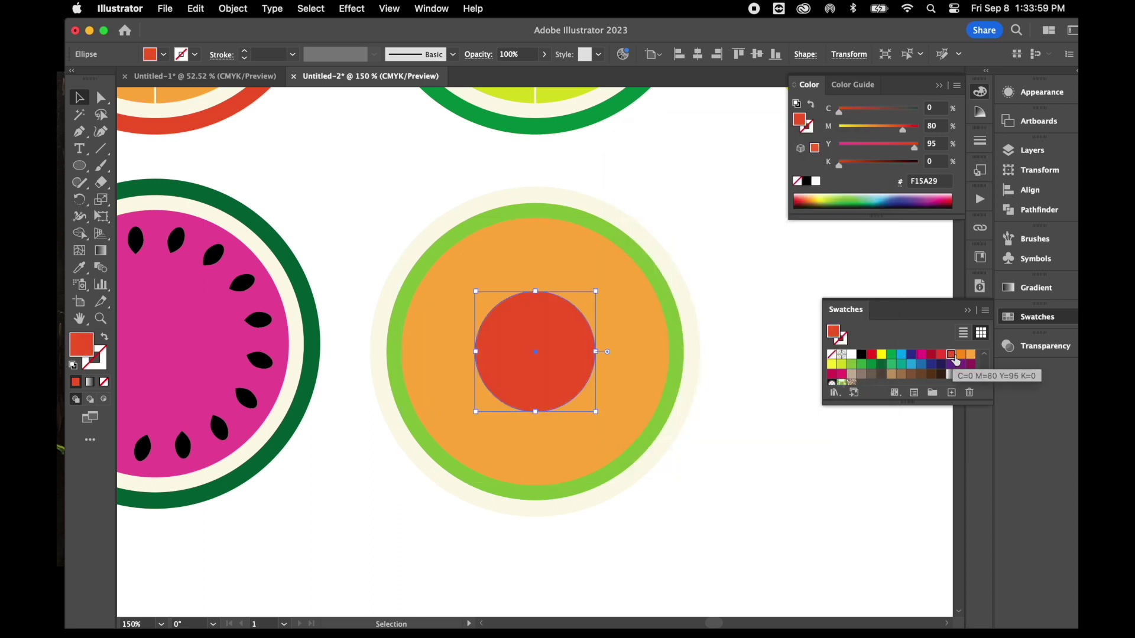
pyautogui.click(961, 354)
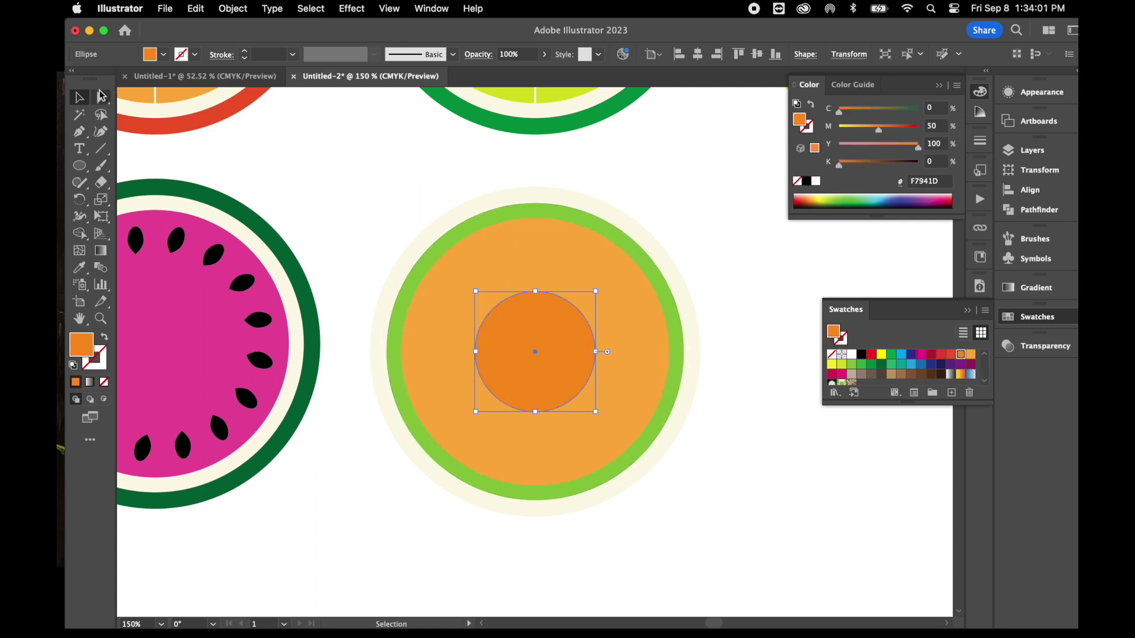
pyautogui.click(259, 186)
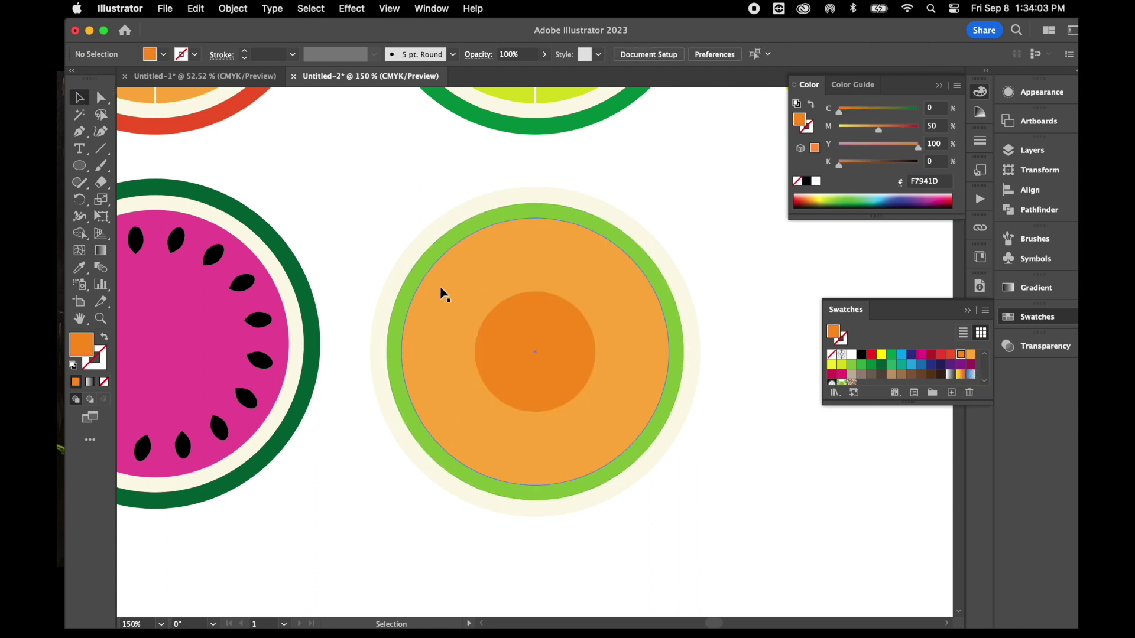
# Draw a small, narrow upright ellipse beside the orange-centred slice and fill it with cream (F9F6E5) sampled from the slice's outer ring
pyautogui.scroll(-5, 445, 378)
pyautogui.hscroll(-5, 445, 377)
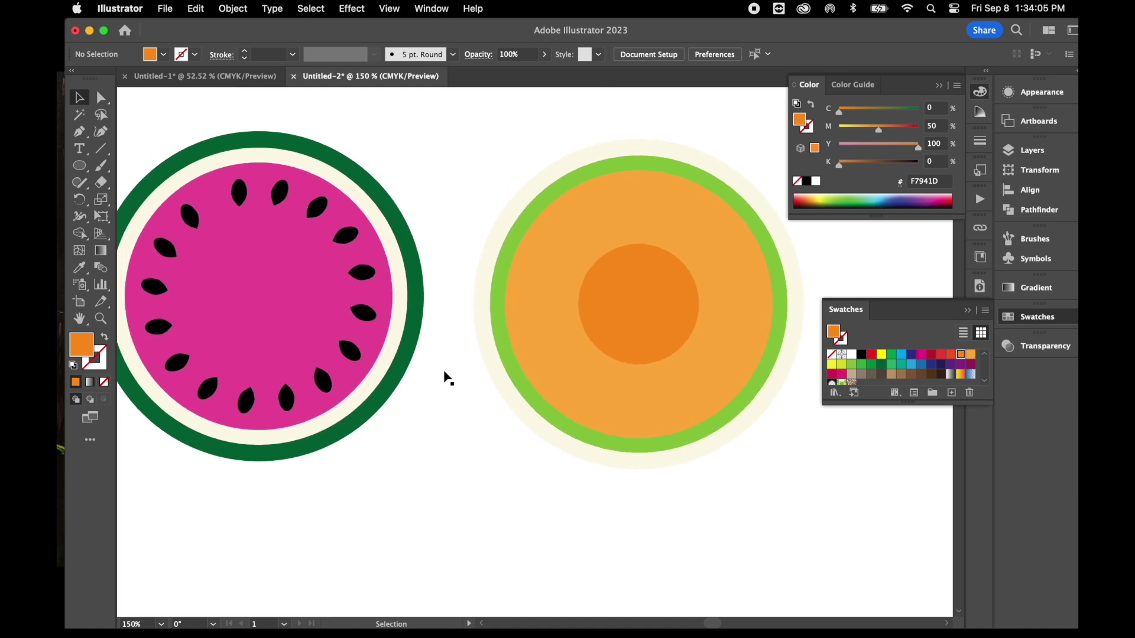
pyautogui.hscroll(5, 425, 266)
pyautogui.scroll(1, 426, 266)
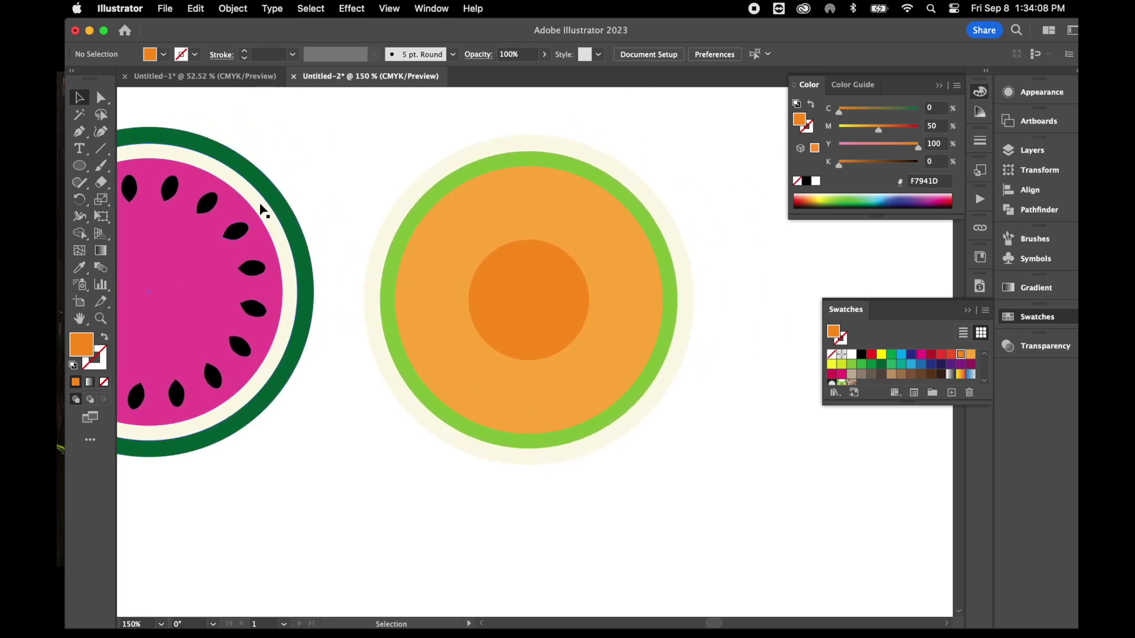
pyautogui.click(81, 174)
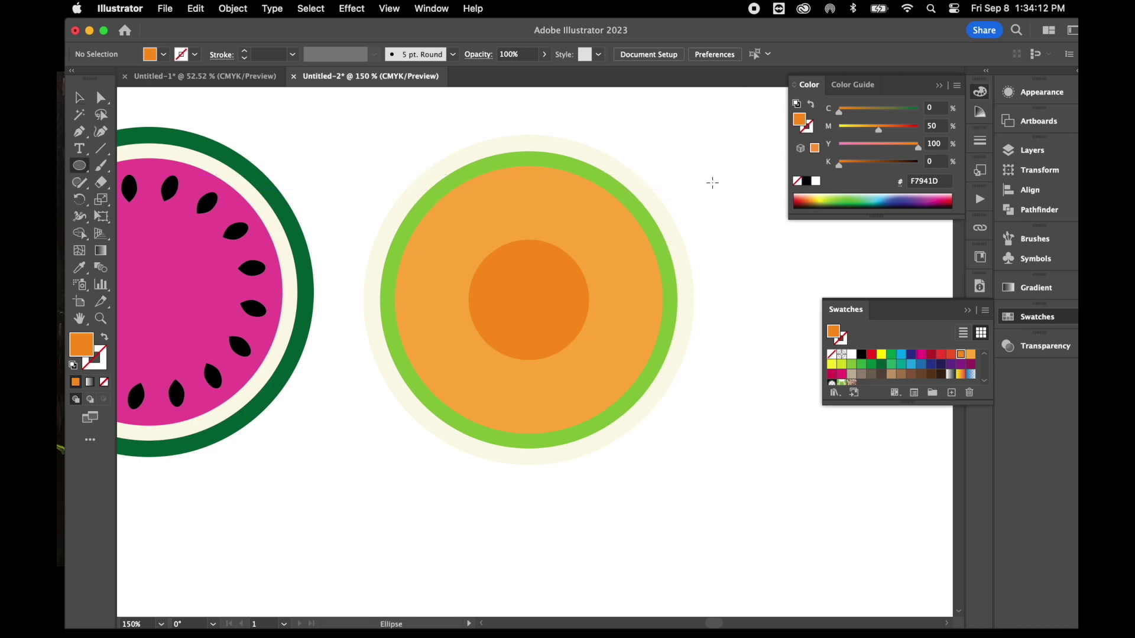
pyautogui.moveTo(716, 177); pyautogui.dragTo(725, 197)
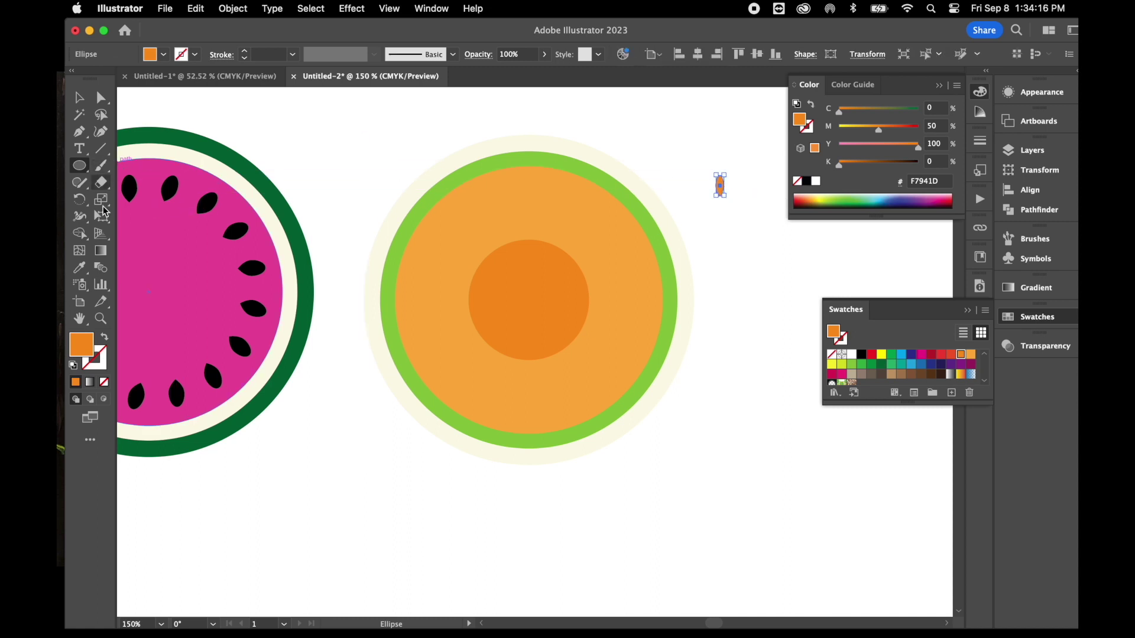
pyautogui.click(81, 268)
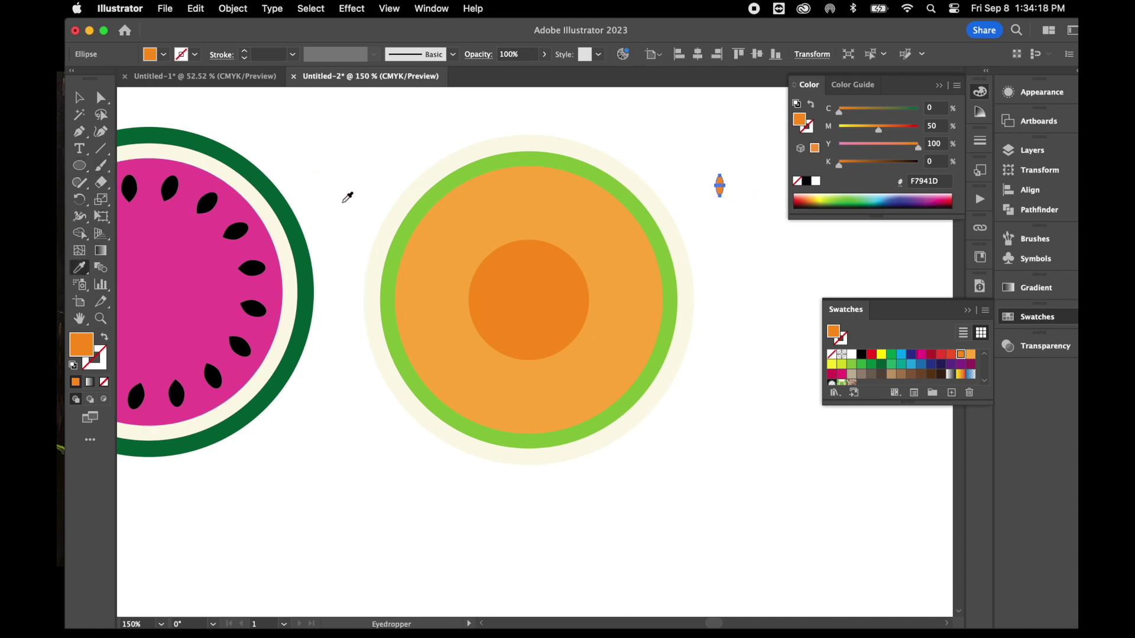
pyautogui.click(412, 197)
pyautogui.click(415, 191)
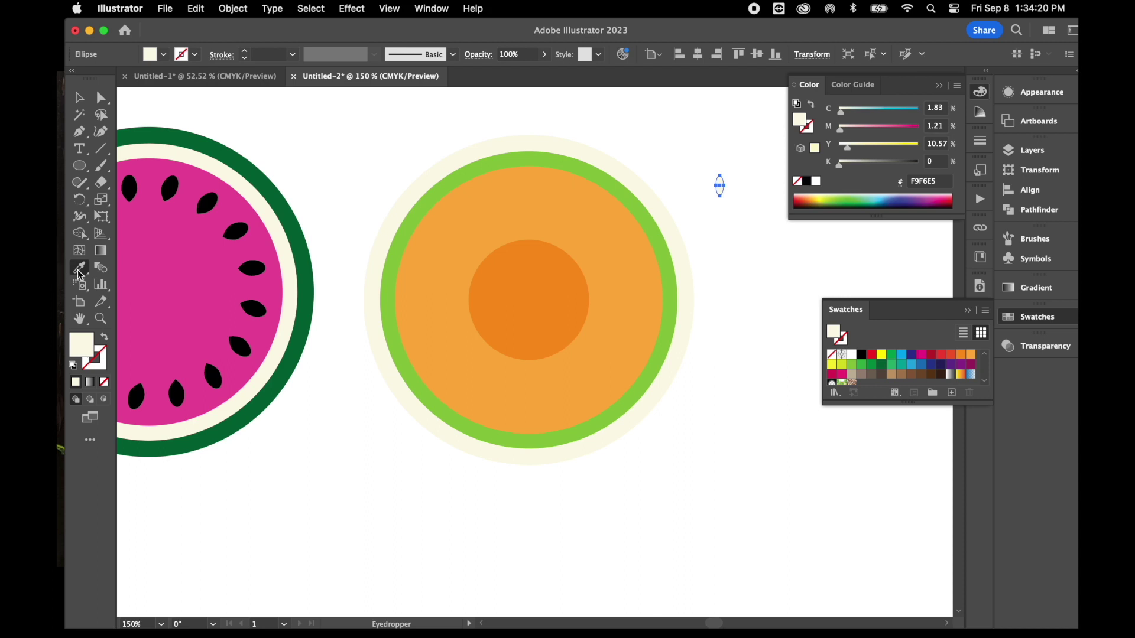
# Convert the small ellipse's lower anchor point to a corner to form a pointed seed
pyautogui.click(101, 100)
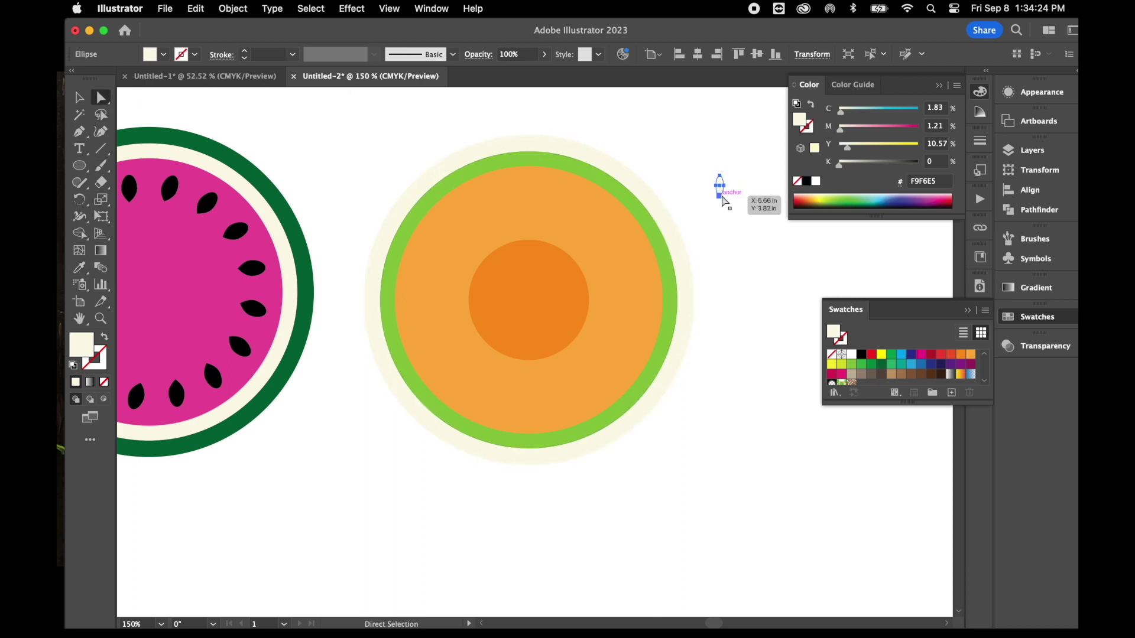
pyautogui.click(718, 190)
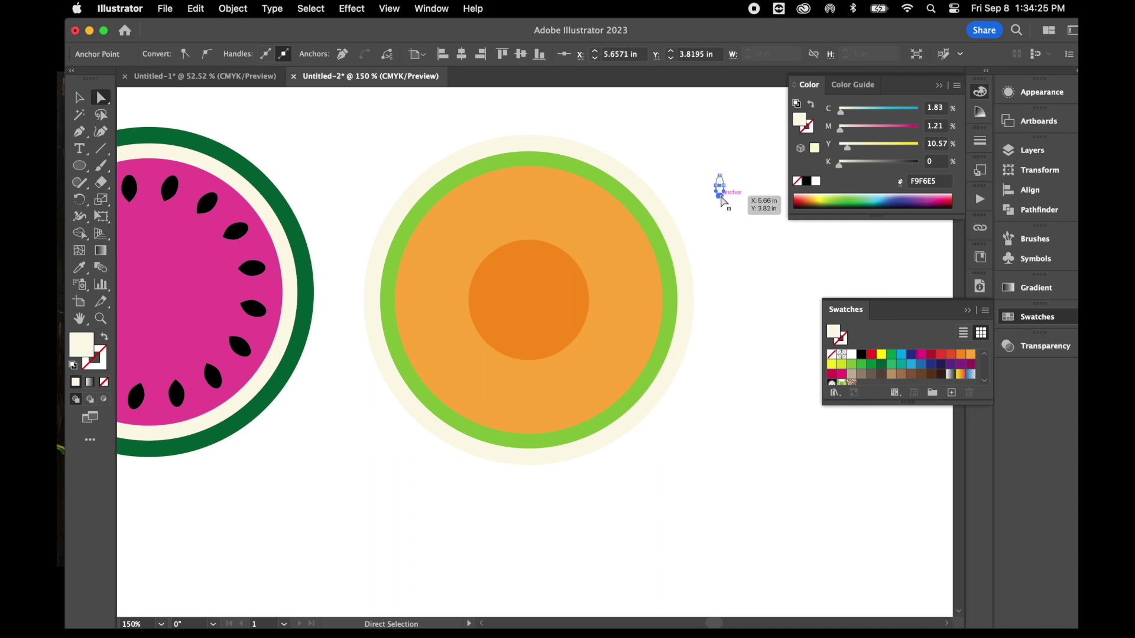
pyautogui.click(187, 53)
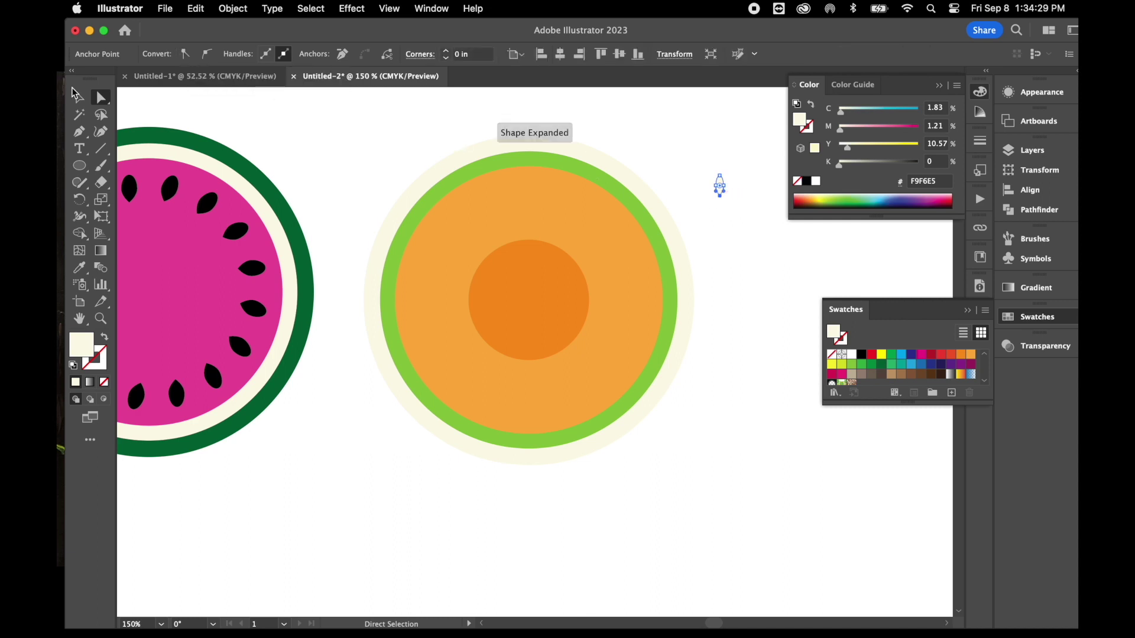
pyautogui.press('v')
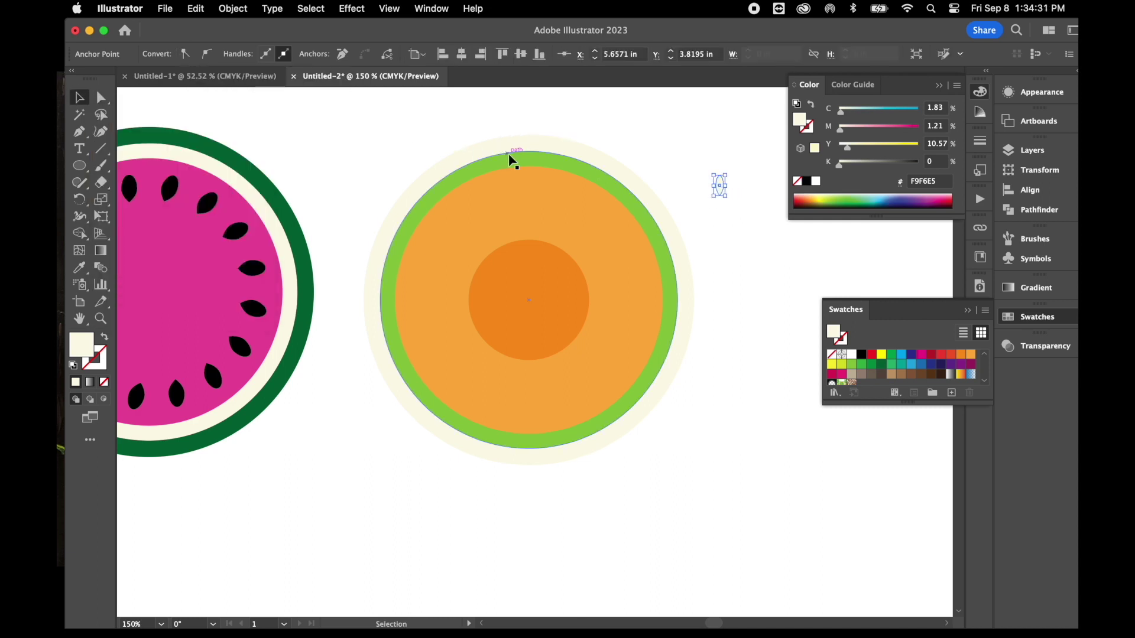
# Move the cream seed off the artboard onto the grey canvas beside the lemon slice
pyautogui.hscroll(7, 523, 166)
pyautogui.scroll(2, 523, 166)
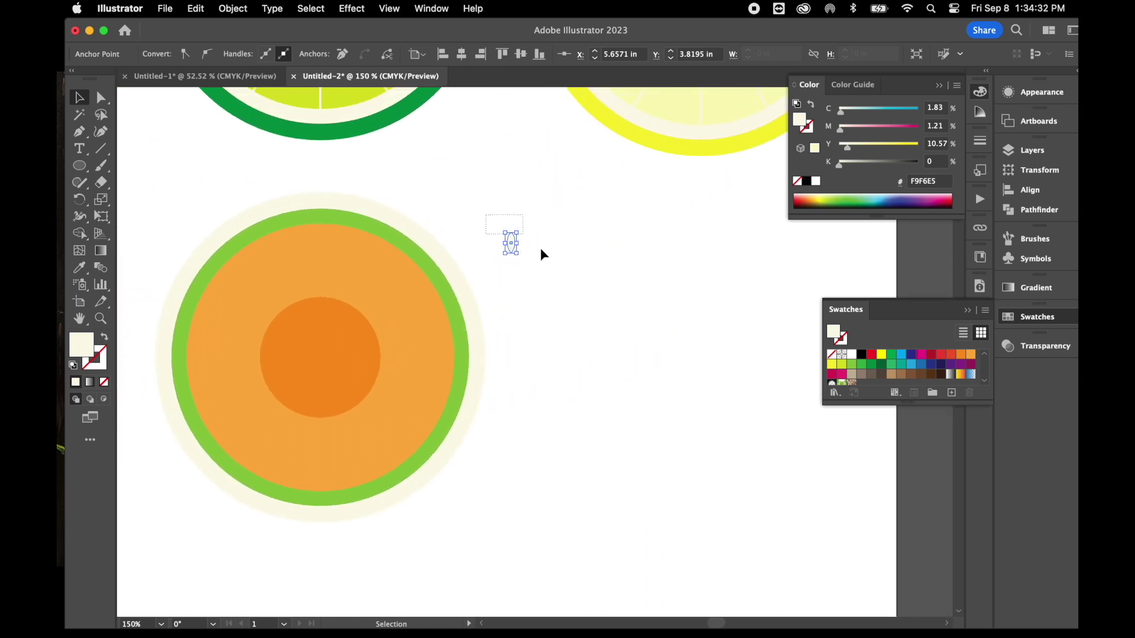
pyautogui.moveTo(511, 243); pyautogui.dragTo(677, 273)
pyautogui.hscroll(7, 677, 276)
pyautogui.scroll(1, 677, 276)
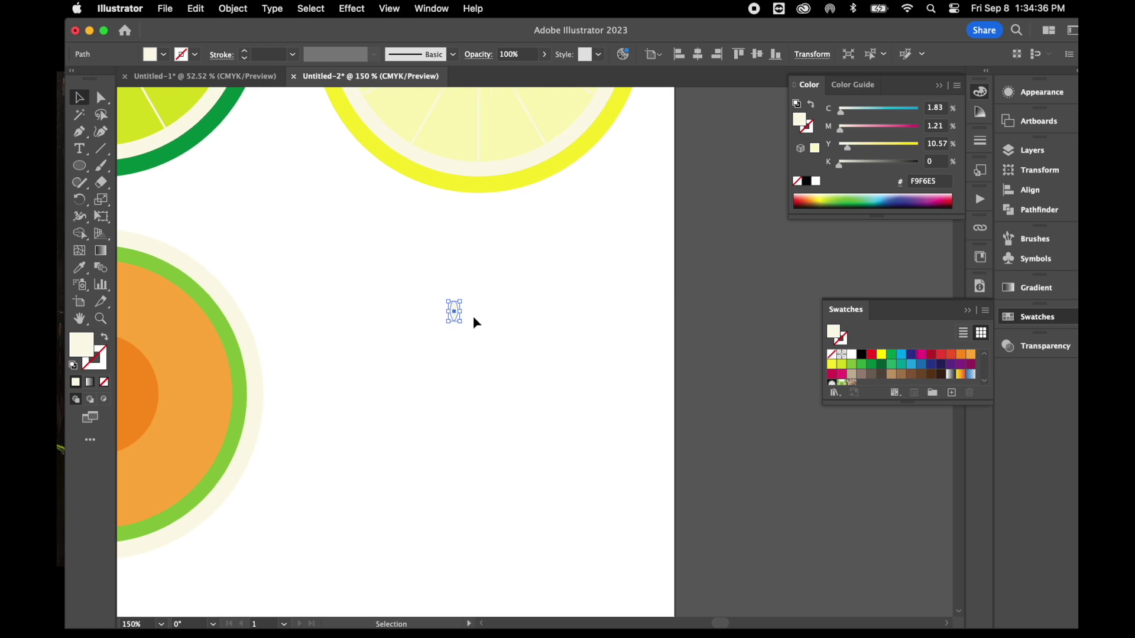
pyautogui.moveTo(455, 312); pyautogui.dragTo(788, 295)
pyautogui.hscroll(8, 788, 295)
pyautogui.scroll(1, 788, 296)
pyautogui.moveTo(535, 324); pyautogui.dragTo(650, 310)
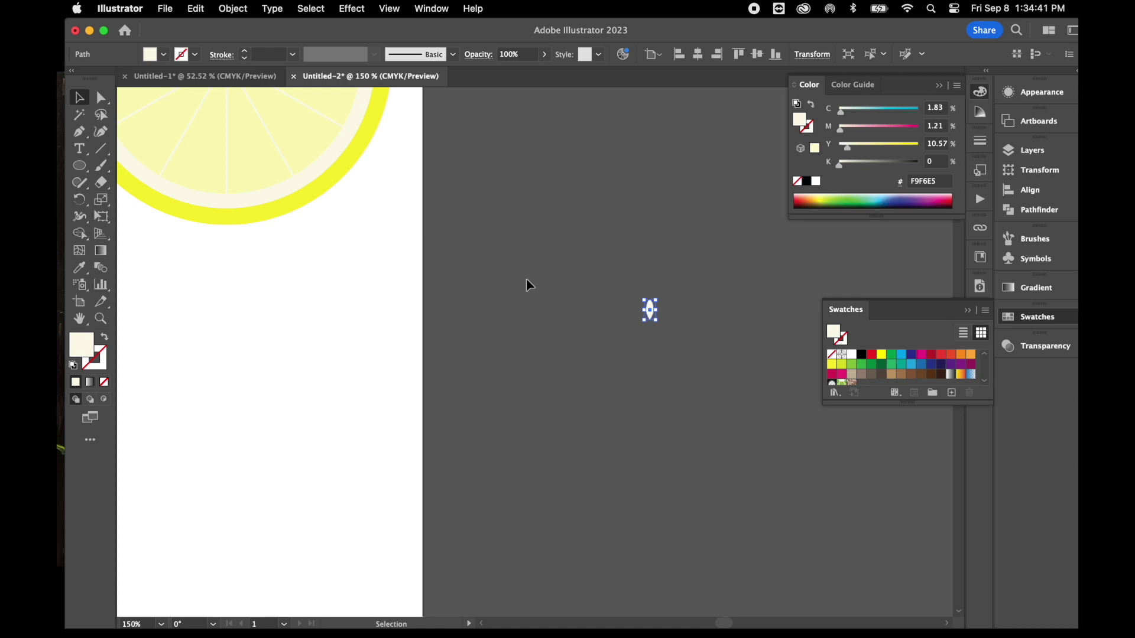
# Start a Transform effect on the seed with 20 copies and a horizontal move of -0.125 in
pyautogui.click(354, 9)
pyautogui.moveTo(405, 170)
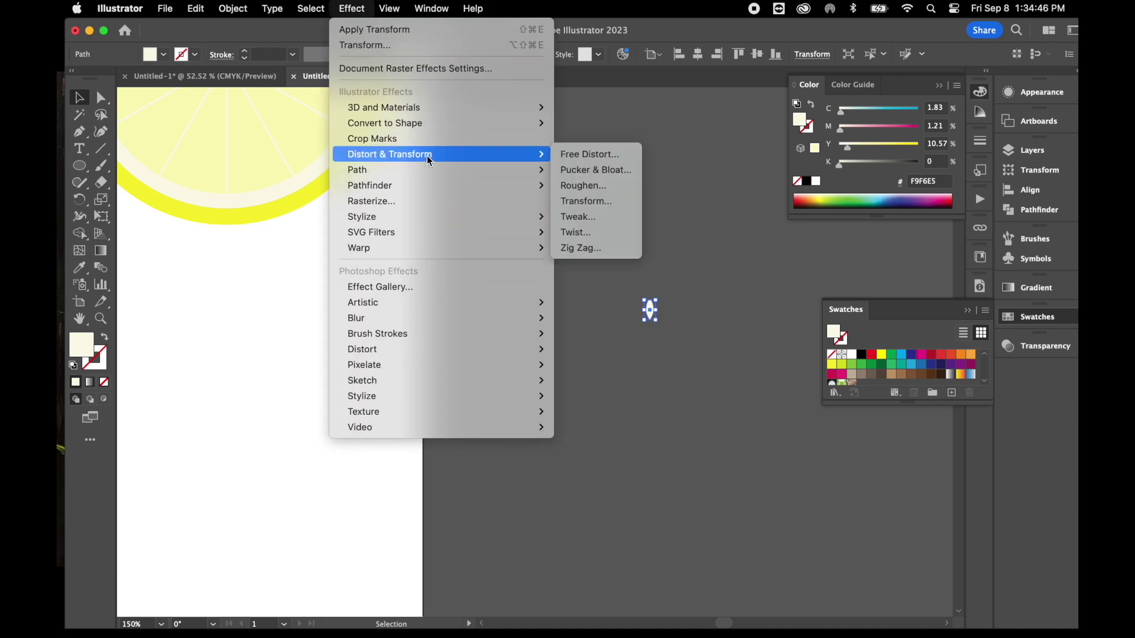
pyautogui.click(603, 204)
pyautogui.moveTo(770, 79); pyautogui.dragTo(895, 67)
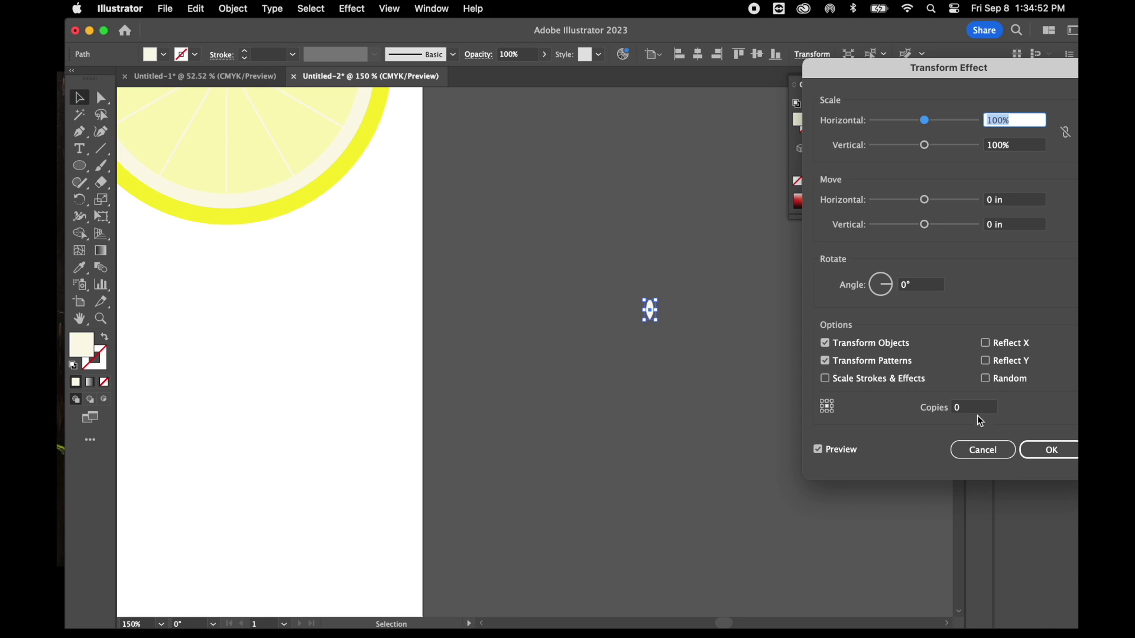
pyautogui.click(970, 409)
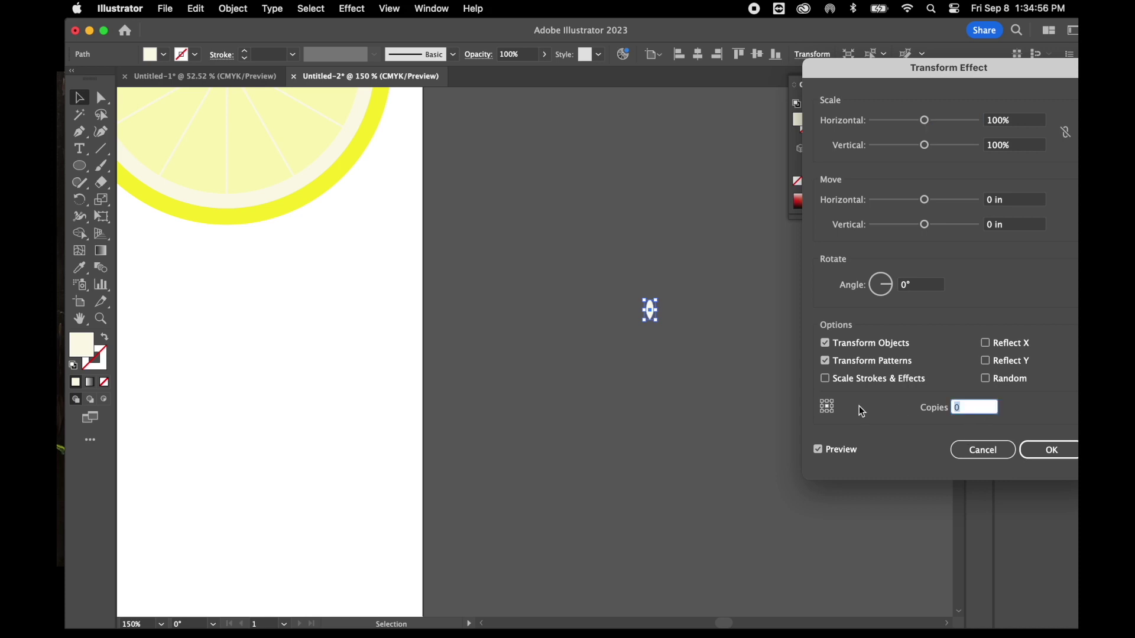
pyautogui.write('20')
pyautogui.click(1008, 203)
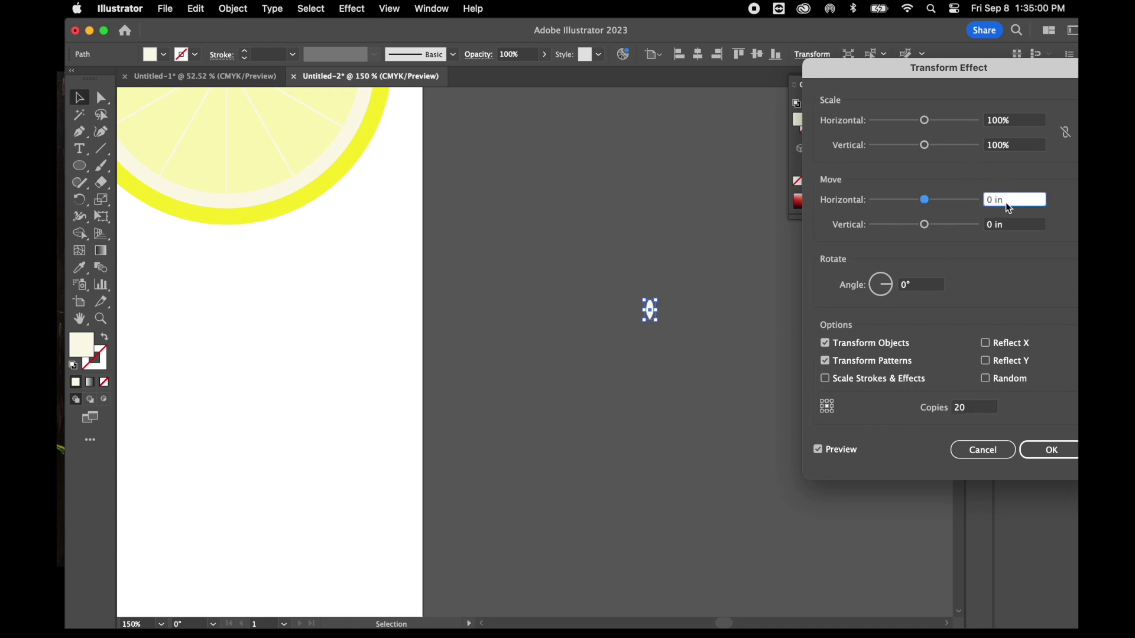
pyautogui.press('Down')
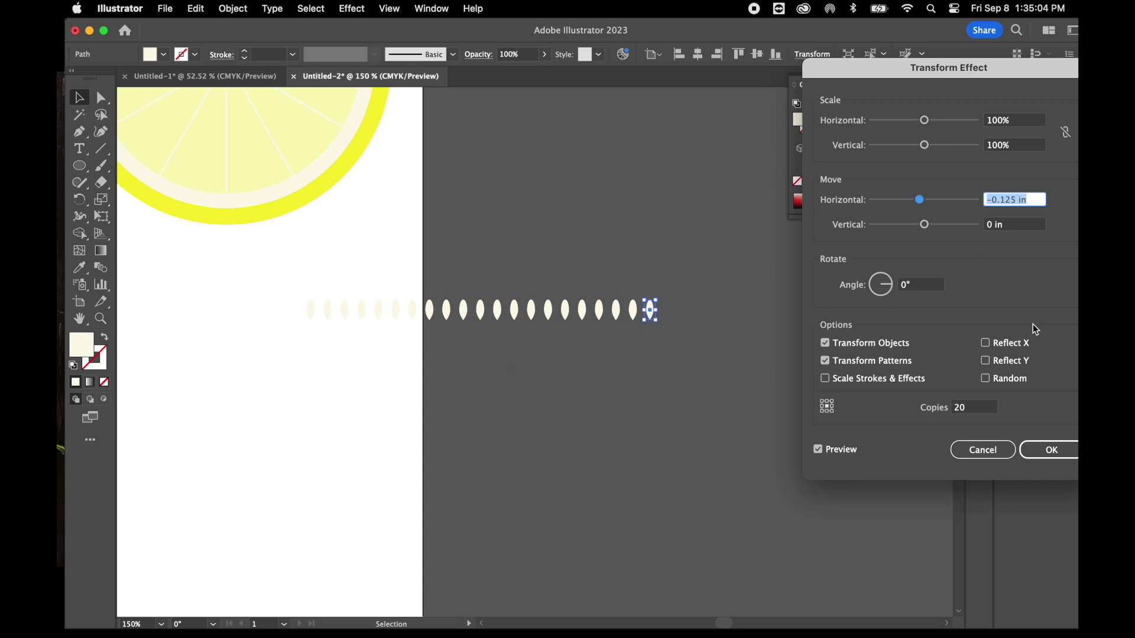
# Set the Transform effect's rotation angle to 17° so the seeds form a ring, and apply the effect
pyautogui.click(919, 289)
pyautogui.press('Down')
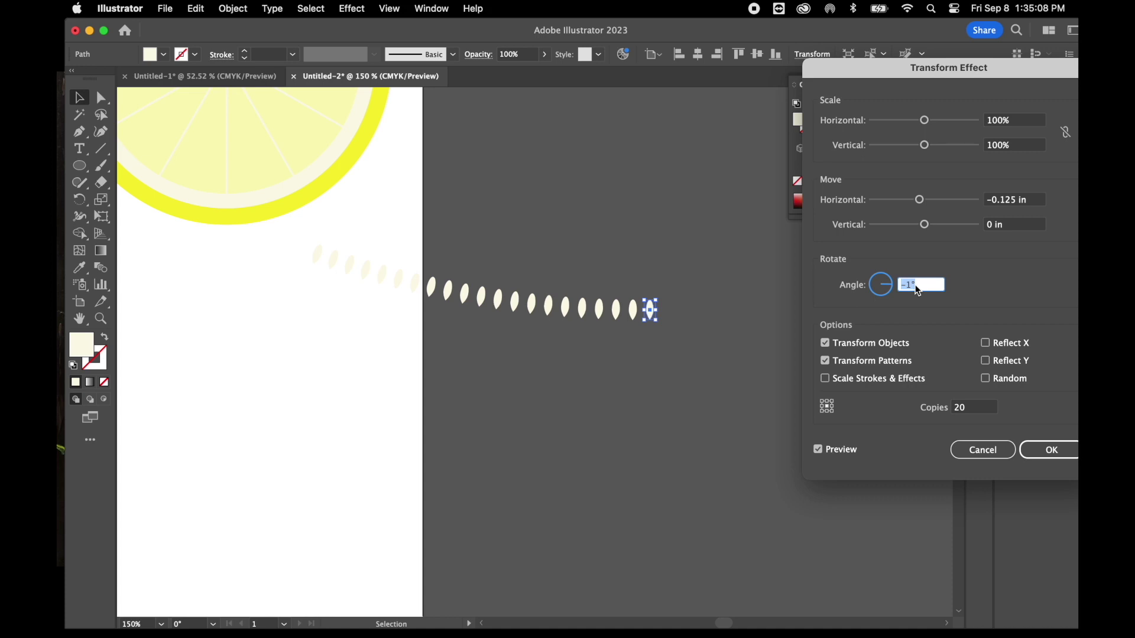
pyautogui.press('Up')
pyautogui.press('Up')
pyautogui.press('Up')
pyautogui.press('Up')
pyautogui.press('Up')
pyautogui.press('Up')
pyautogui.press('Up')
pyautogui.press('Up')
pyautogui.press('Up')
pyautogui.press('Up')
pyautogui.press('Up')
pyautogui.press('Up')
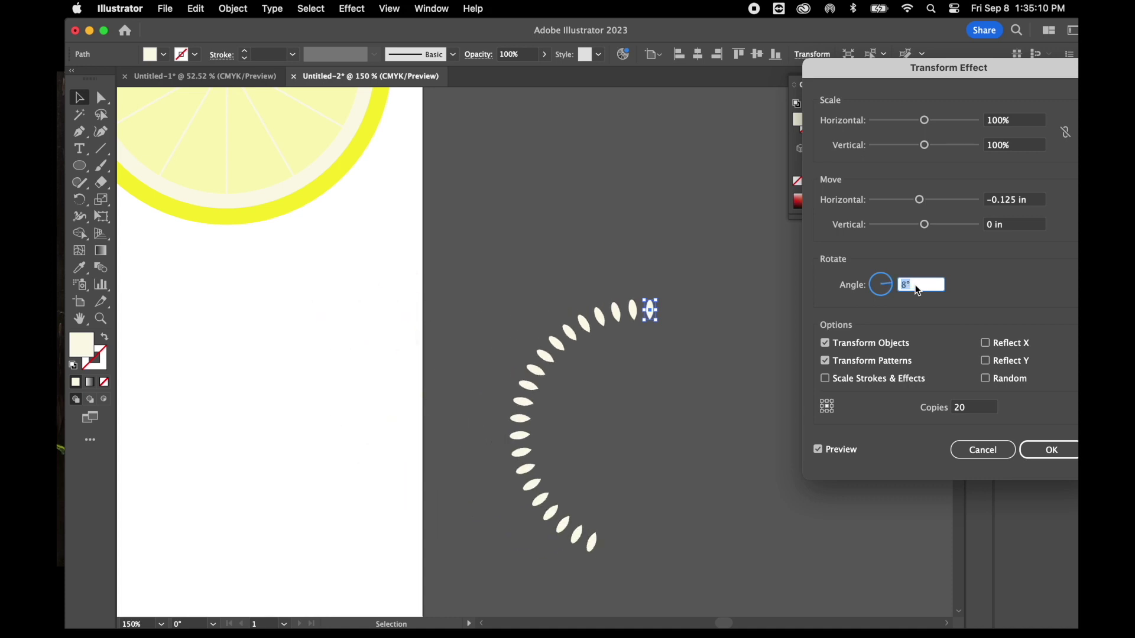
pyautogui.press('Up')
pyautogui.press('Up')
pyautogui.press('Up')
pyautogui.press('Up')
pyautogui.press('Up')
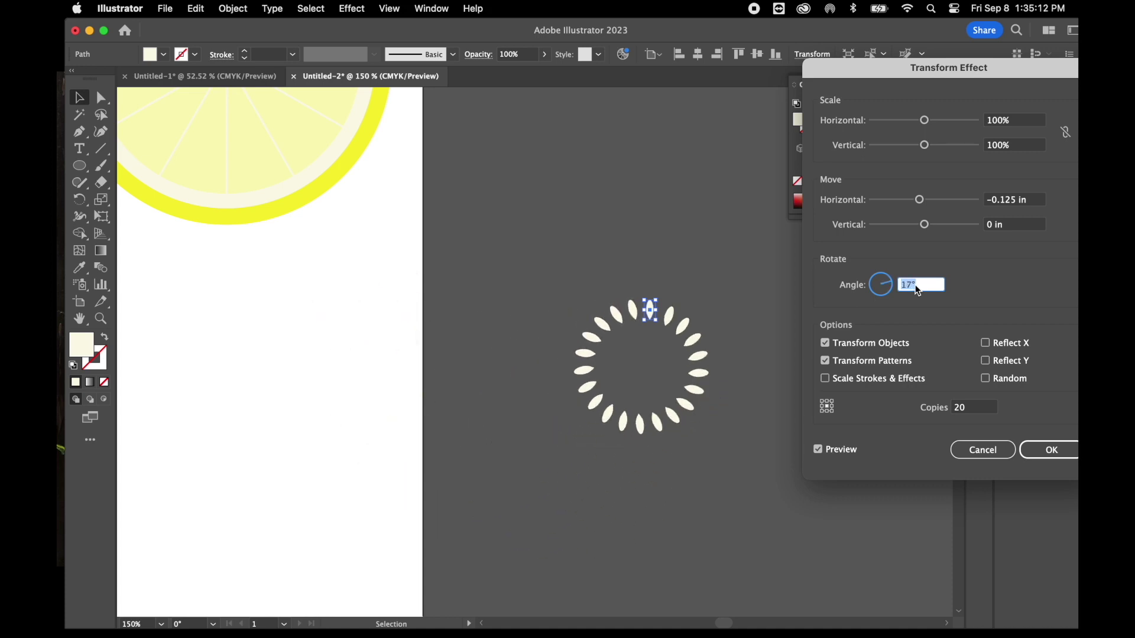
pyautogui.click(1058, 451)
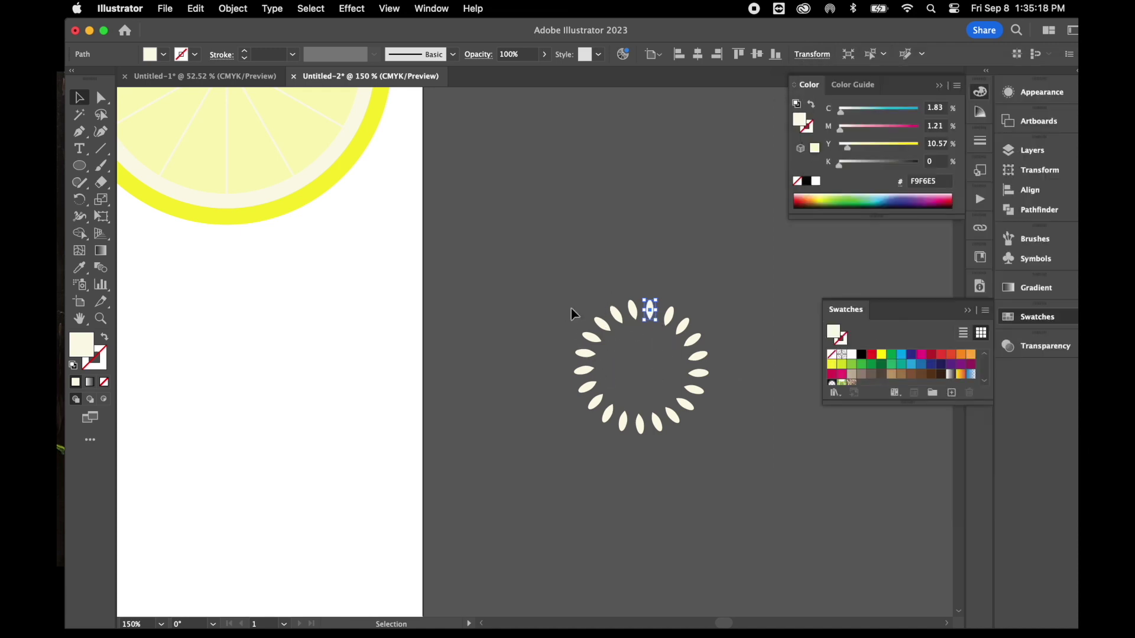
# Expand the appearance of the seed ring into a group of editable shapes
pyautogui.click(233, 8)
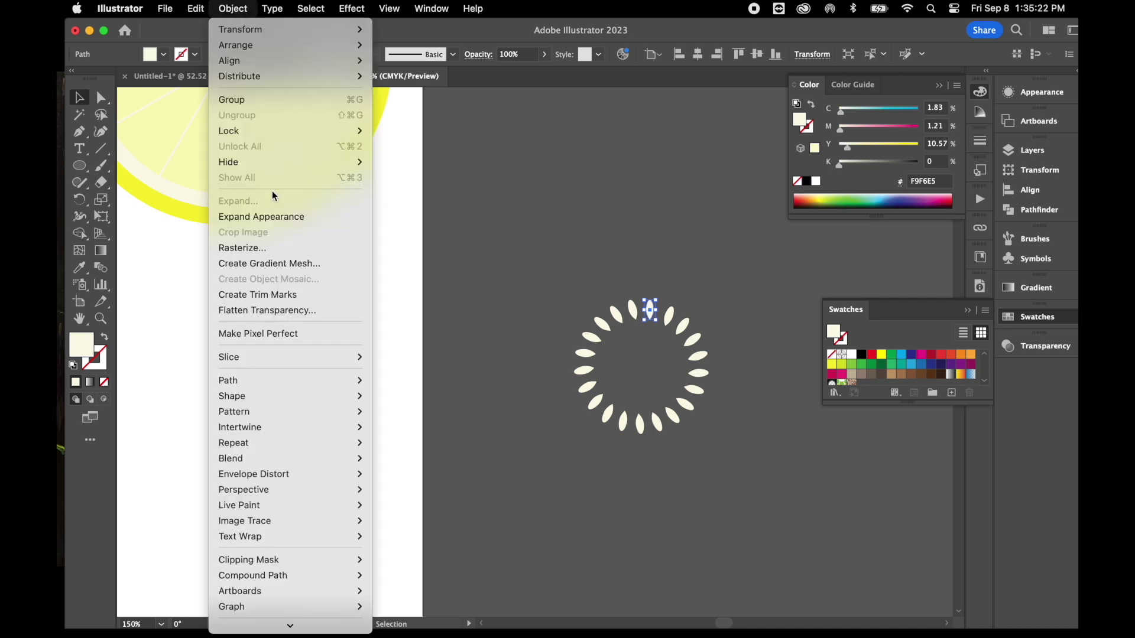
pyautogui.click(274, 218)
pyautogui.moveTo(626, 331); pyautogui.dragTo(110, 307)
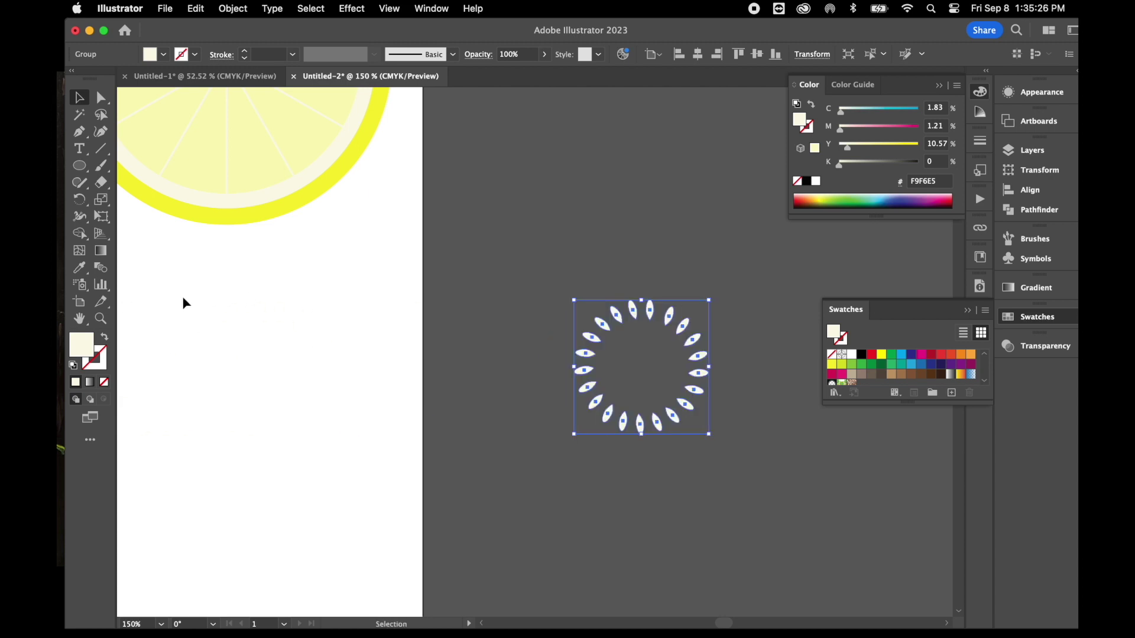
pyautogui.hscroll(-5, 182, 295)
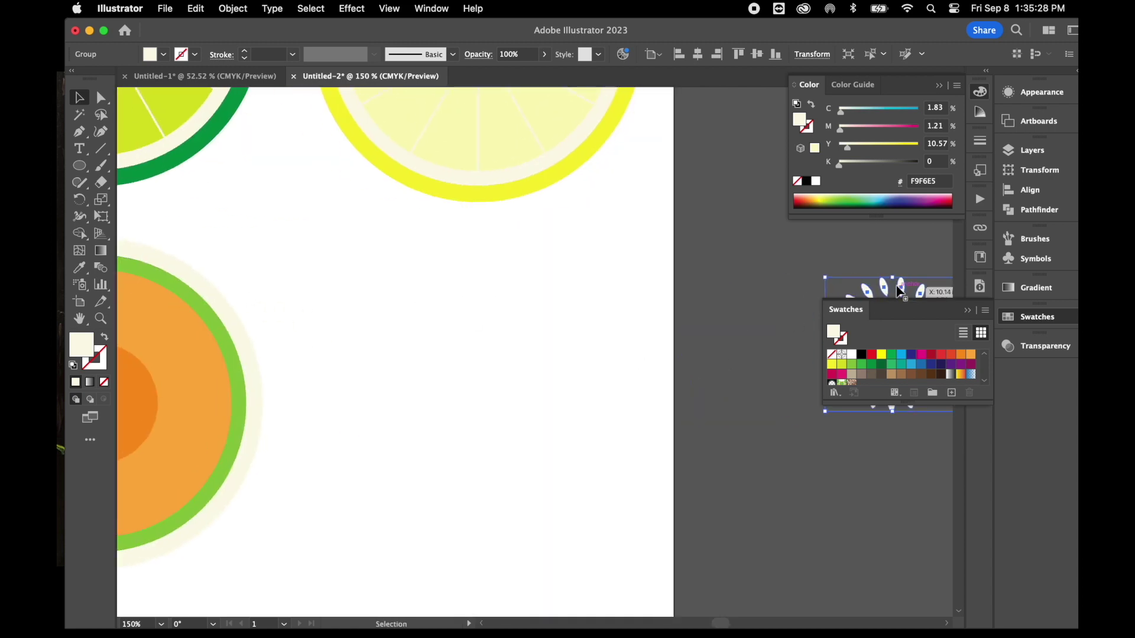
# Move the cream seed ring onto the centre of the orange-fleshed melon slice
pyautogui.moveTo(865, 292); pyautogui.dragTo(207, 302)
pyautogui.hscroll(-5, 207, 302)
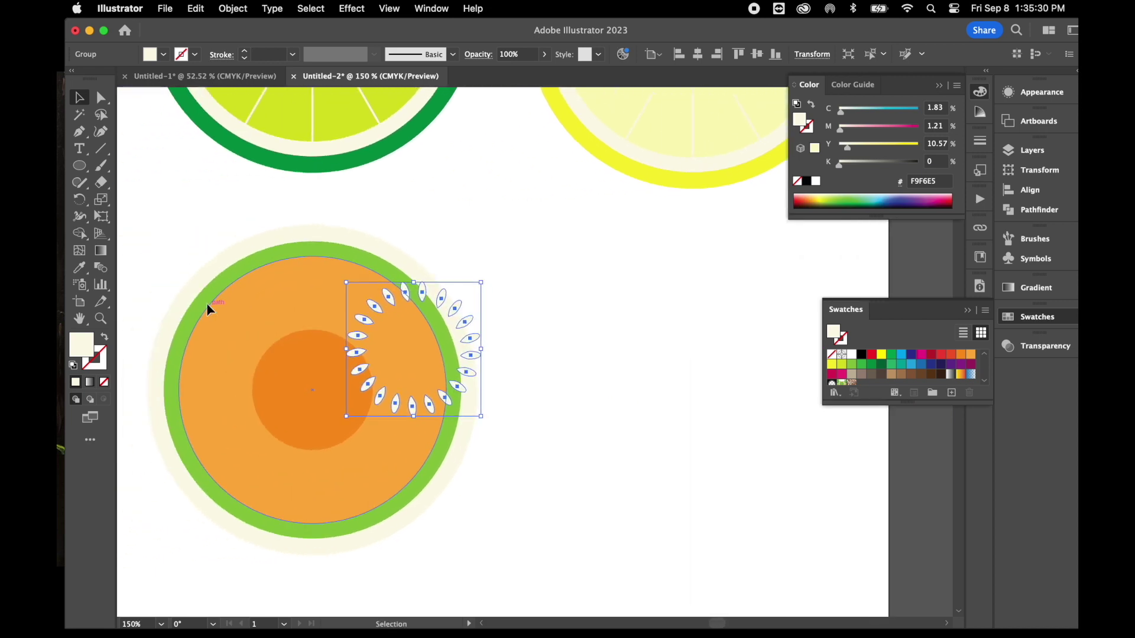
pyautogui.moveTo(385, 301); pyautogui.dragTo(304, 337)
pyautogui.press('super+equal')
pyautogui.press('super+equal')
pyautogui.press('v')
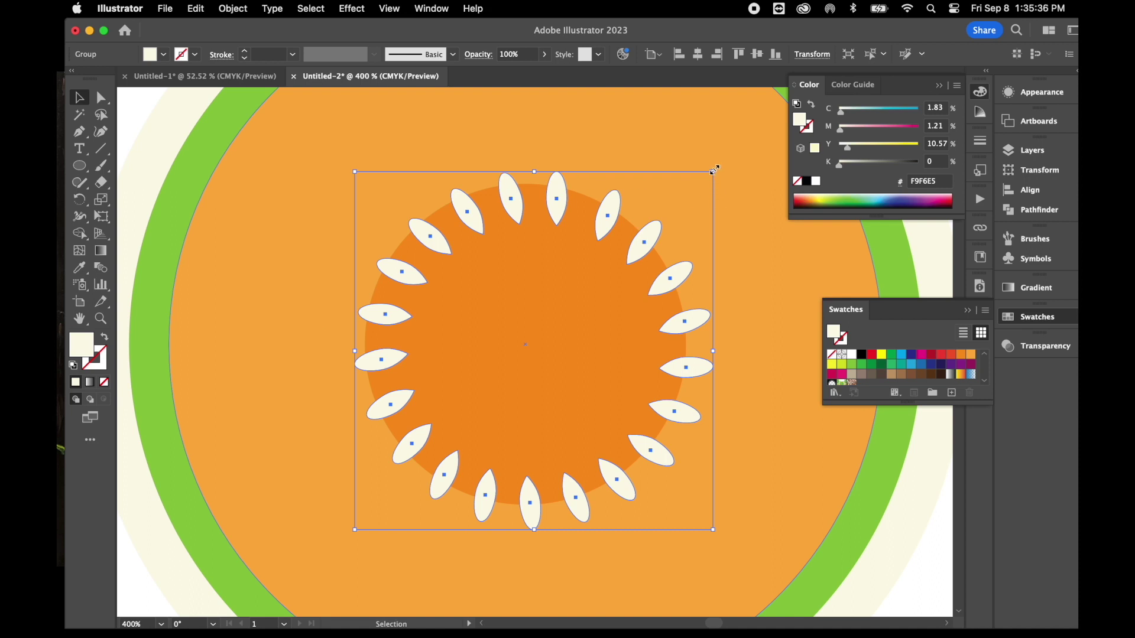
# Scale the seed ring down proportionally and centre it inside the melon's dark orange circle
pyautogui.moveTo(714, 170); pyautogui.dragTo(638, 246)
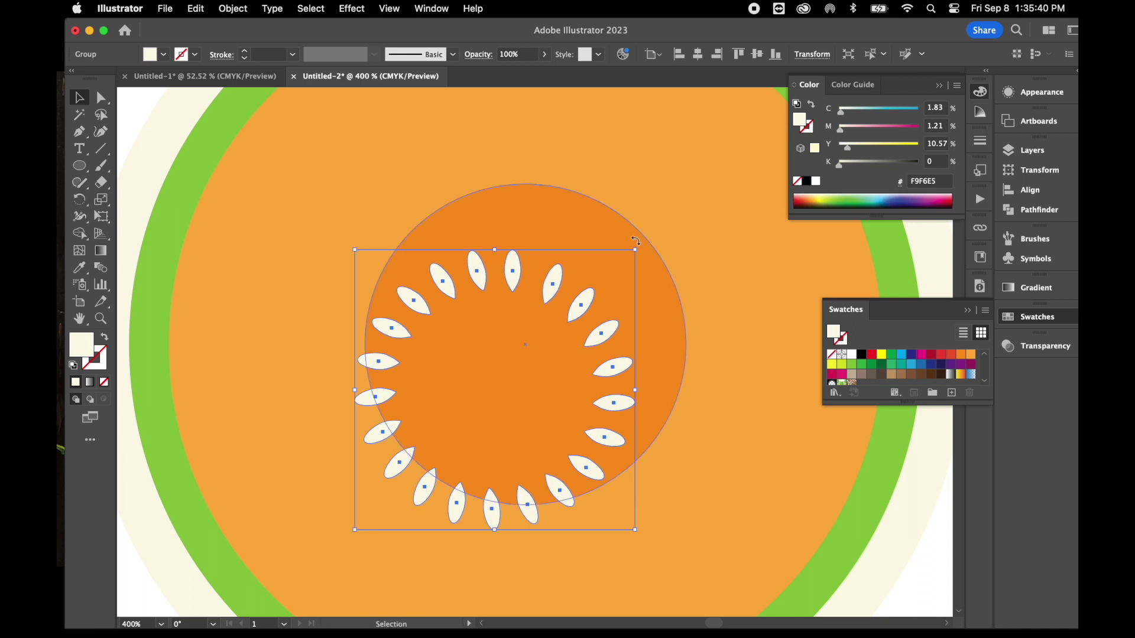
pyautogui.moveTo(553, 285); pyautogui.dragTo(581, 243)
pyautogui.press('super+1')
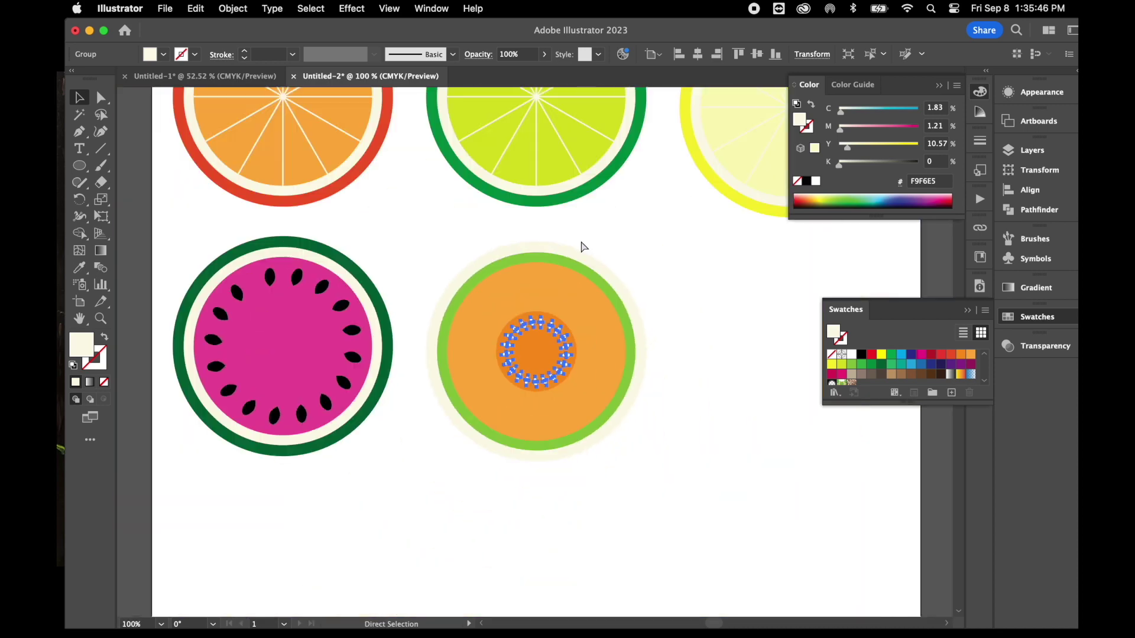
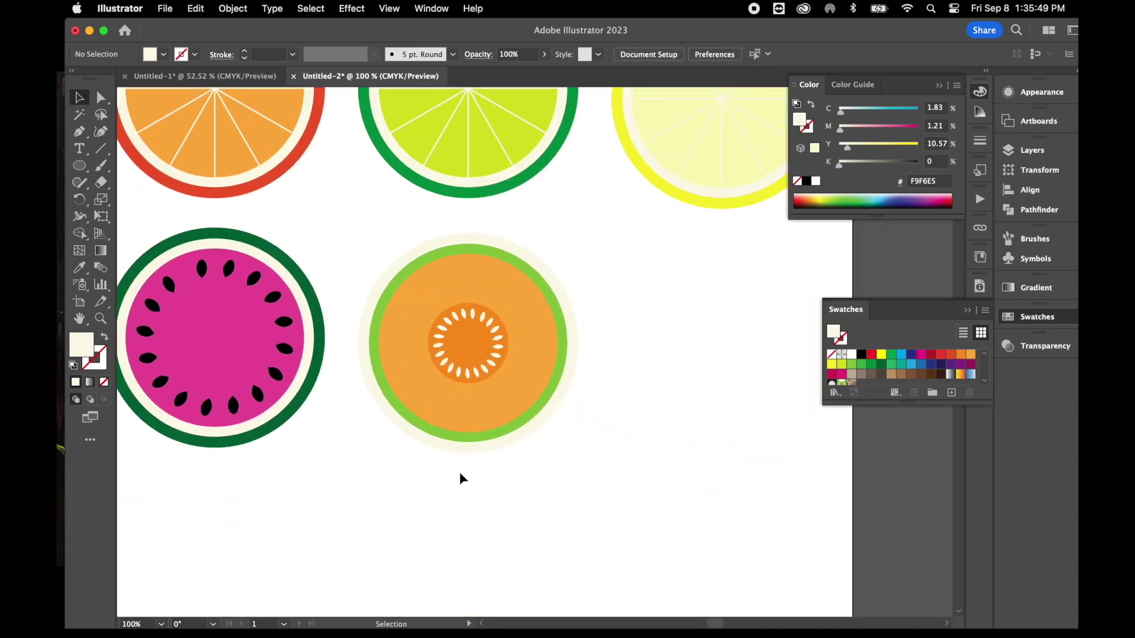
# Duplicate the whole orange-fleshed melon slice into the empty space below the lemon slice
pyautogui.moveTo(384, 246); pyautogui.dragTo(568, 502)
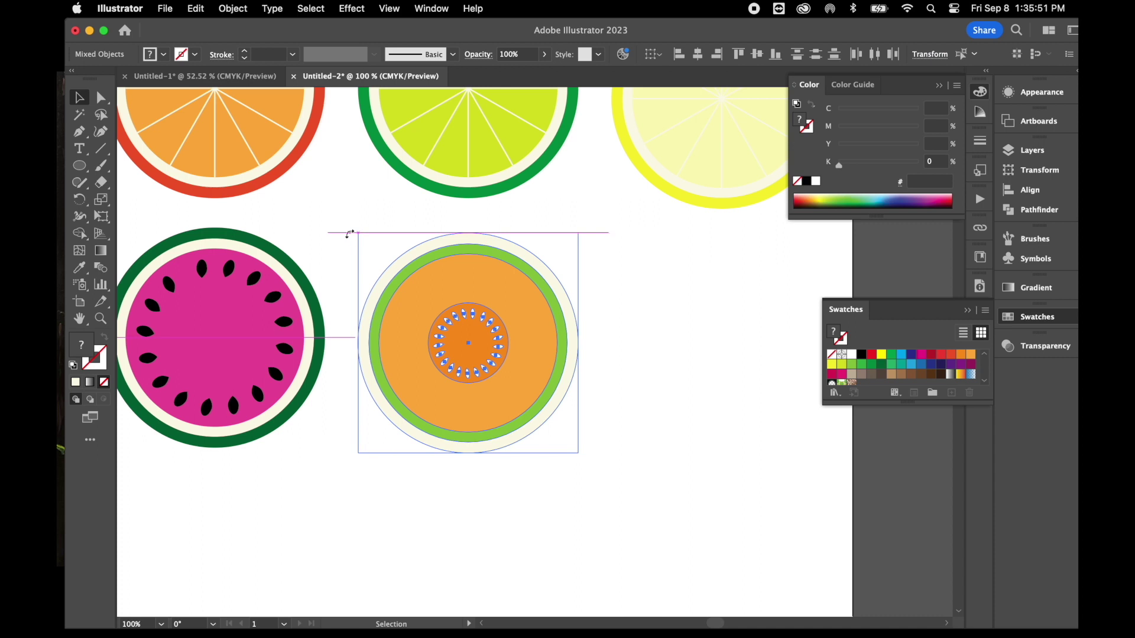
pyautogui.click(336, 194)
pyautogui.moveTo(367, 234); pyautogui.dragTo(583, 454)
pyautogui.press('a')
pyautogui.moveTo(515, 402); pyautogui.dragTo(757, 392)
pyautogui.click(761, 495)
pyautogui.hscroll(5, 761, 495)
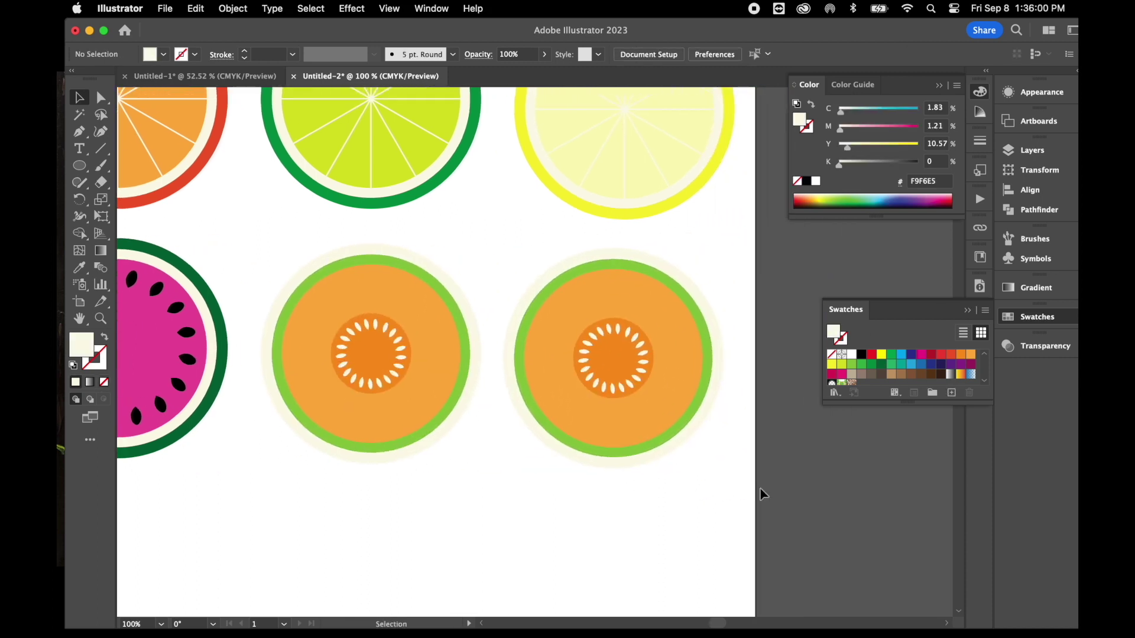
# Recolour the duplicate slice's orange flesh to the green swatch C=50 M=0 Y=100 K=0
pyautogui.click(680, 368)
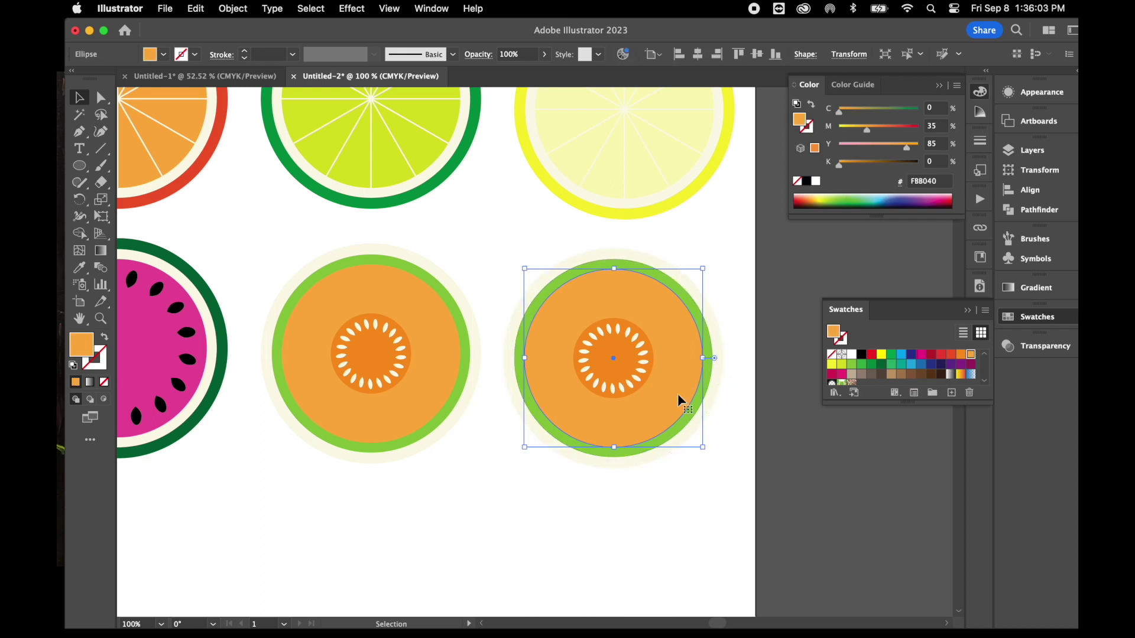
pyautogui.click(861, 365)
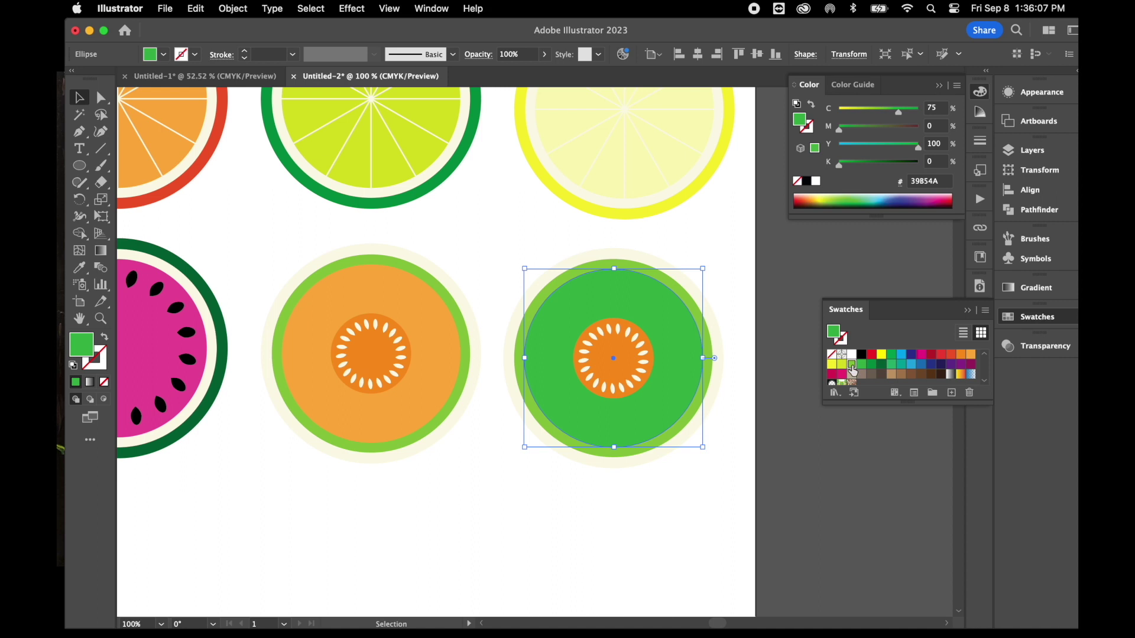
pyautogui.click(851, 365)
pyautogui.click(728, 351)
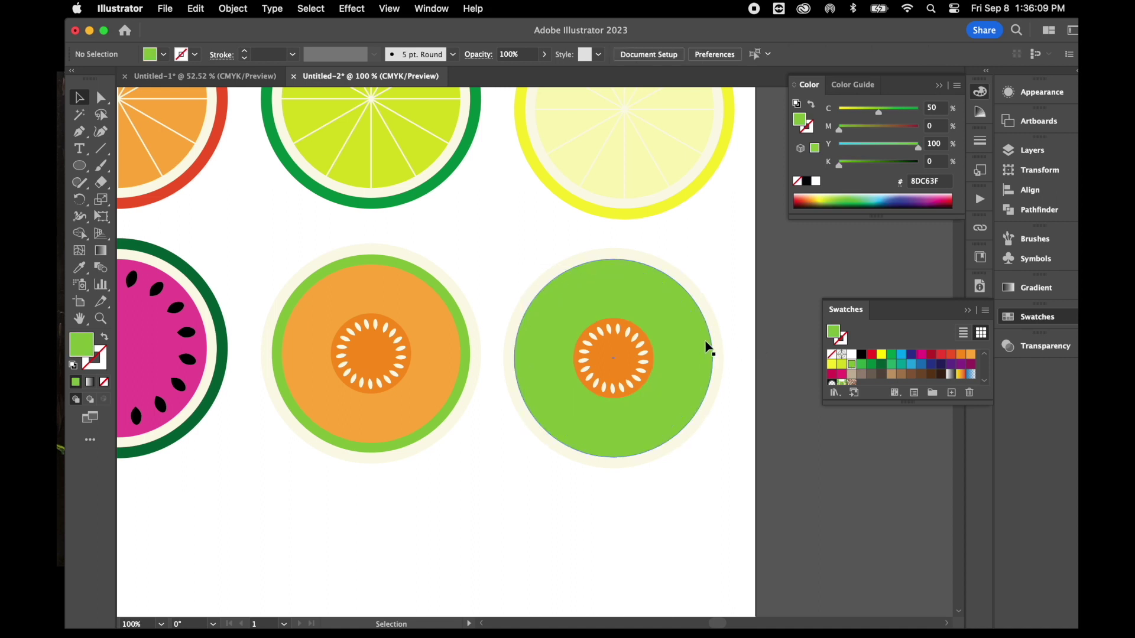
# Recolour the duplicate's rind ring yellow-green (C=20 M=0 Y=100 K=0) and its centre circle green (C=75 M=0 Y=100 K=0)
pyautogui.click(705, 344)
pyautogui.click(842, 365)
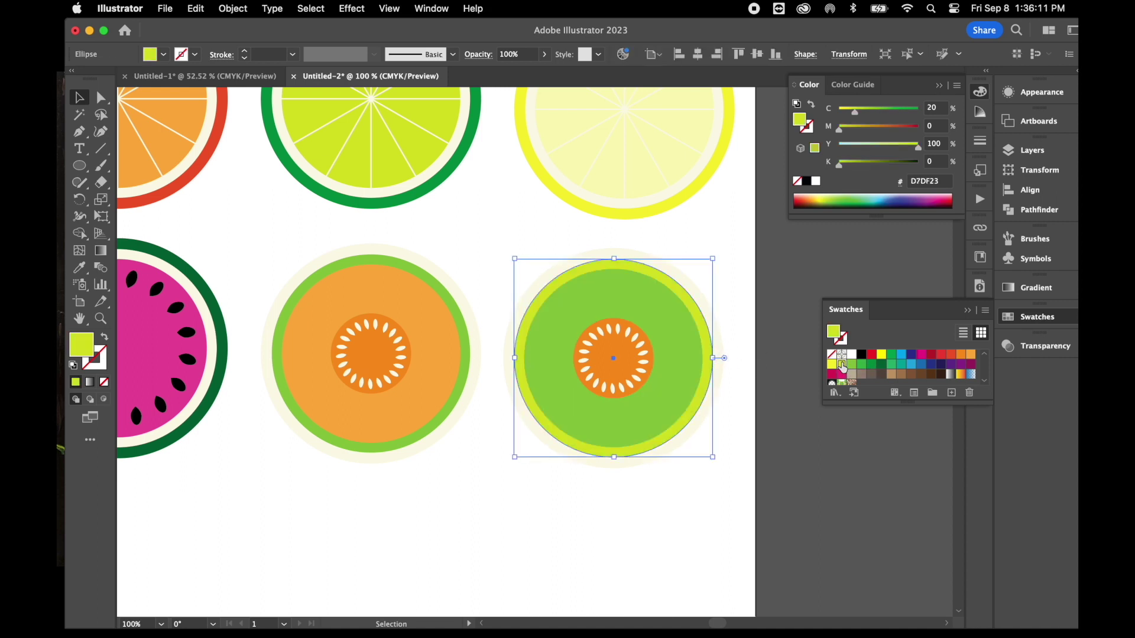
pyautogui.click(750, 469)
pyautogui.click(616, 363)
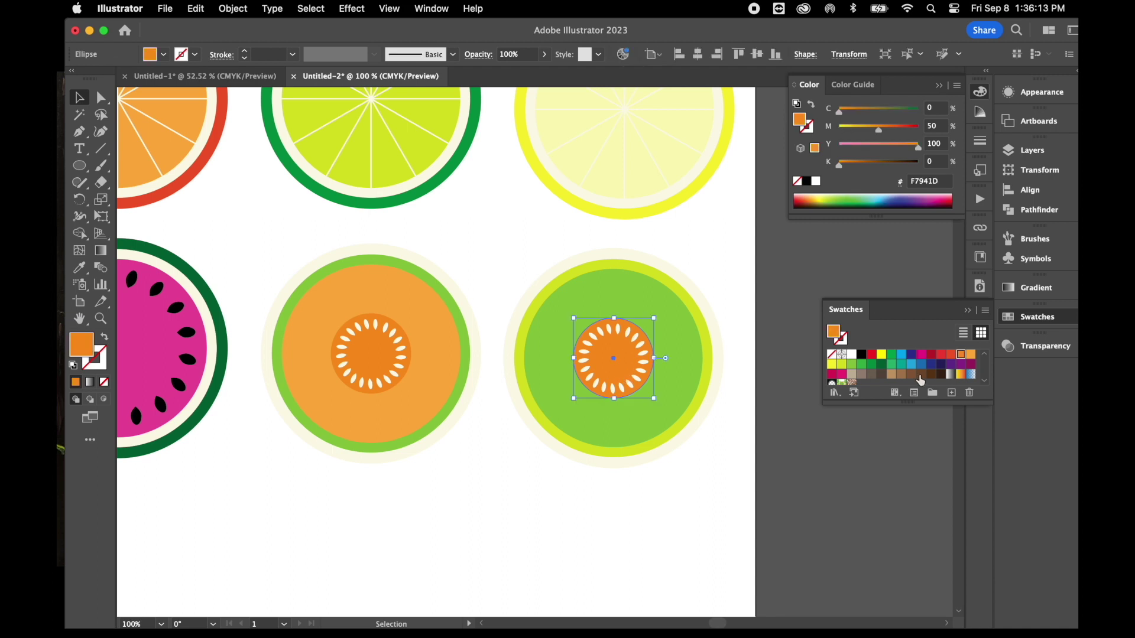
pyautogui.click(862, 365)
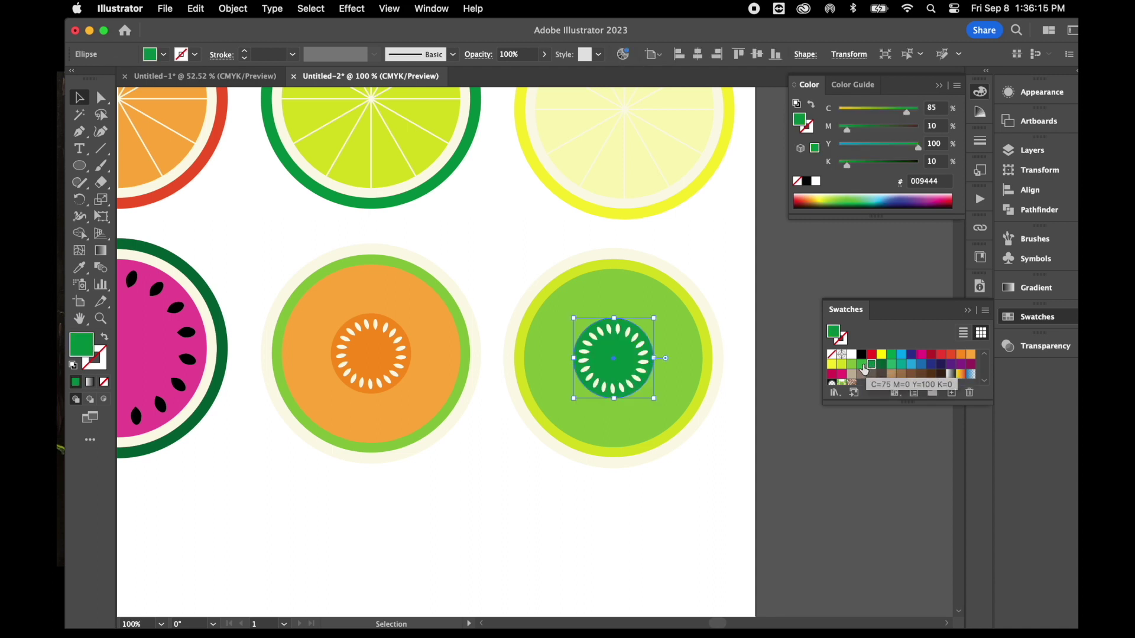
pyautogui.click(729, 470)
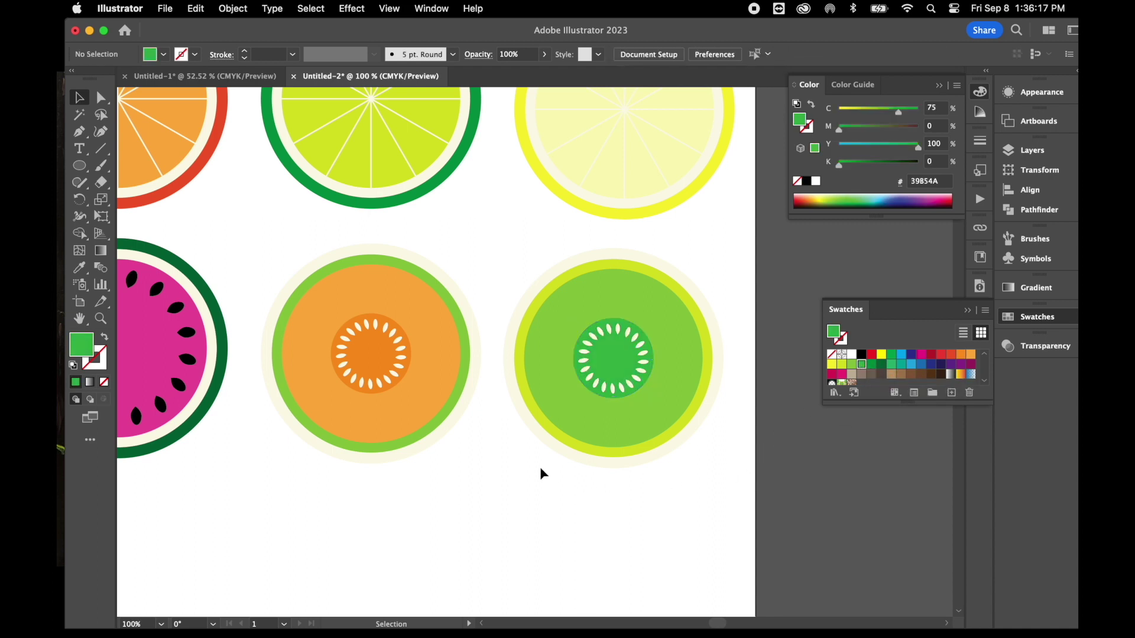
# Duplicate the watermelon slice straight down to start a third row
pyautogui.scroll(-2, 540, 467)
pyautogui.hscroll(-2, 540, 468)
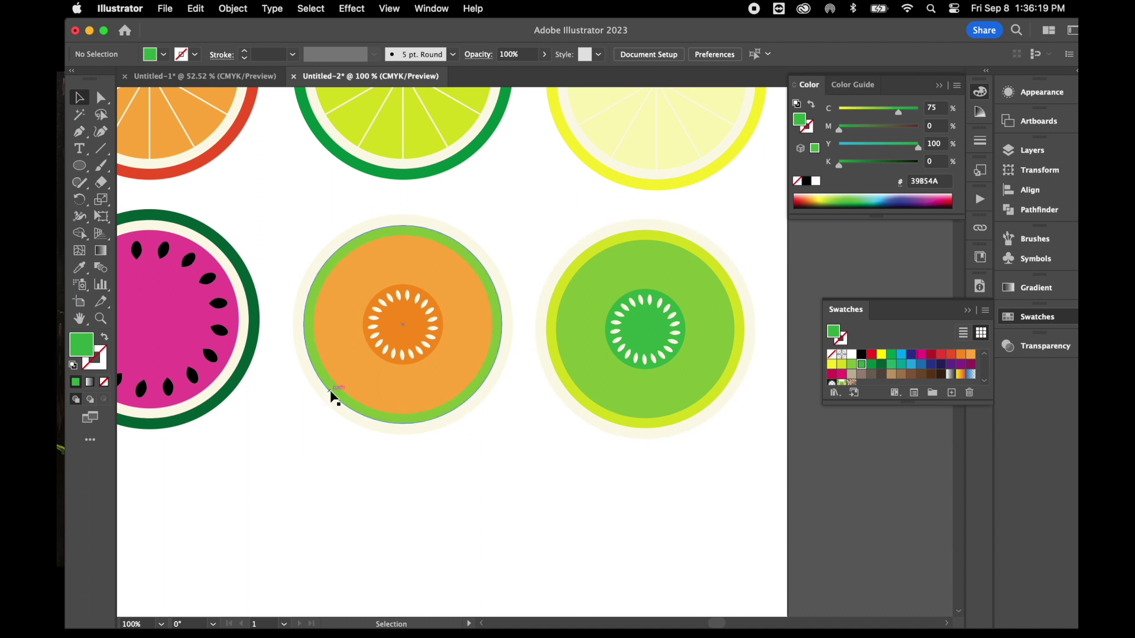
pyautogui.press('super+minus')
pyautogui.press('super+minus')
pyautogui.moveTo(286, 271); pyautogui.dragTo(388, 427)
pyautogui.press('a')
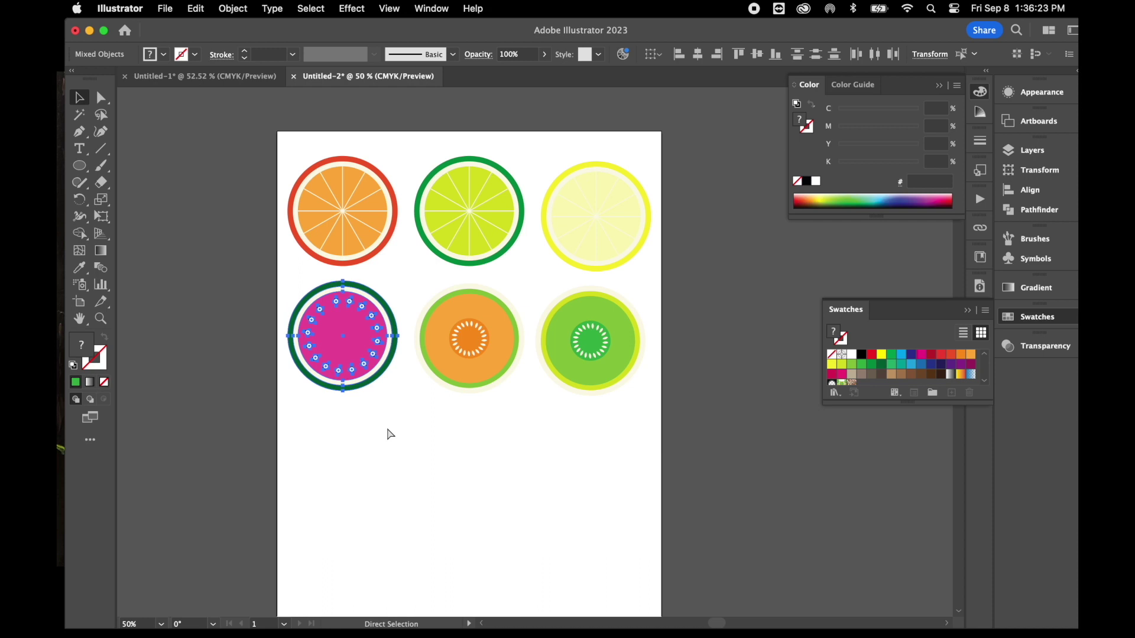
pyautogui.moveTo(355, 371); pyautogui.dragTo(355, 500)
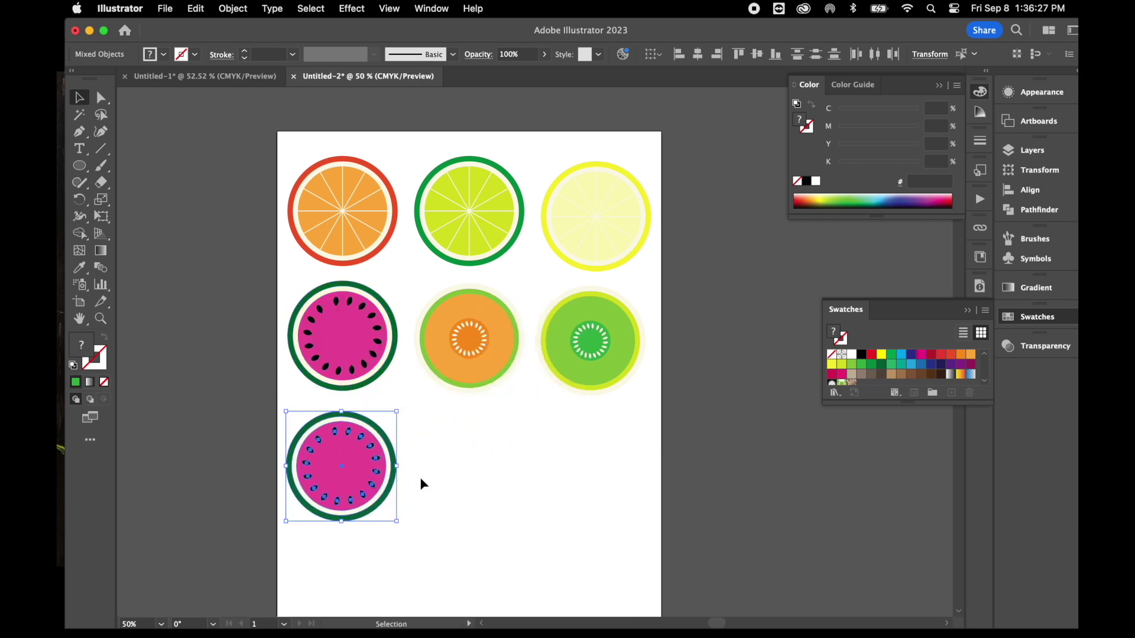
pyautogui.click(398, 471)
# Recolour the duplicated watermelon's flesh light orange with the swatch C=0 M=35 Y=85 K=0
pyautogui.click(349, 462)
pyautogui.click(969, 355)
pyautogui.click(526, 473)
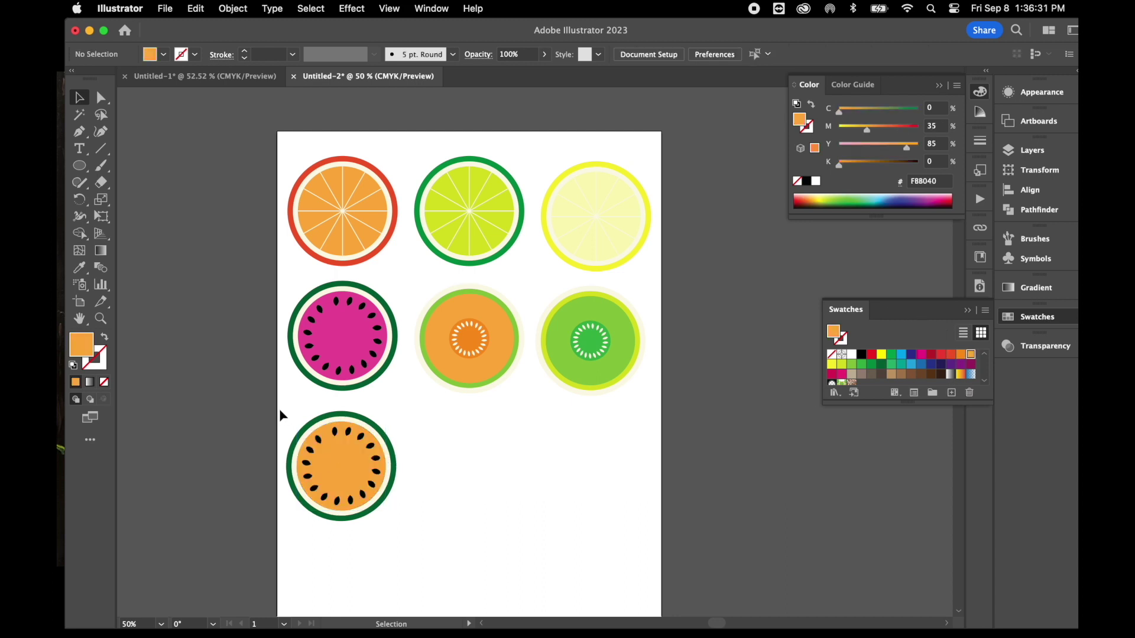
# Draw a light orange circle, nearly the size of the slices, beside the orange watermelon and below the orange melon
pyautogui.scroll(-2, 418, 502)
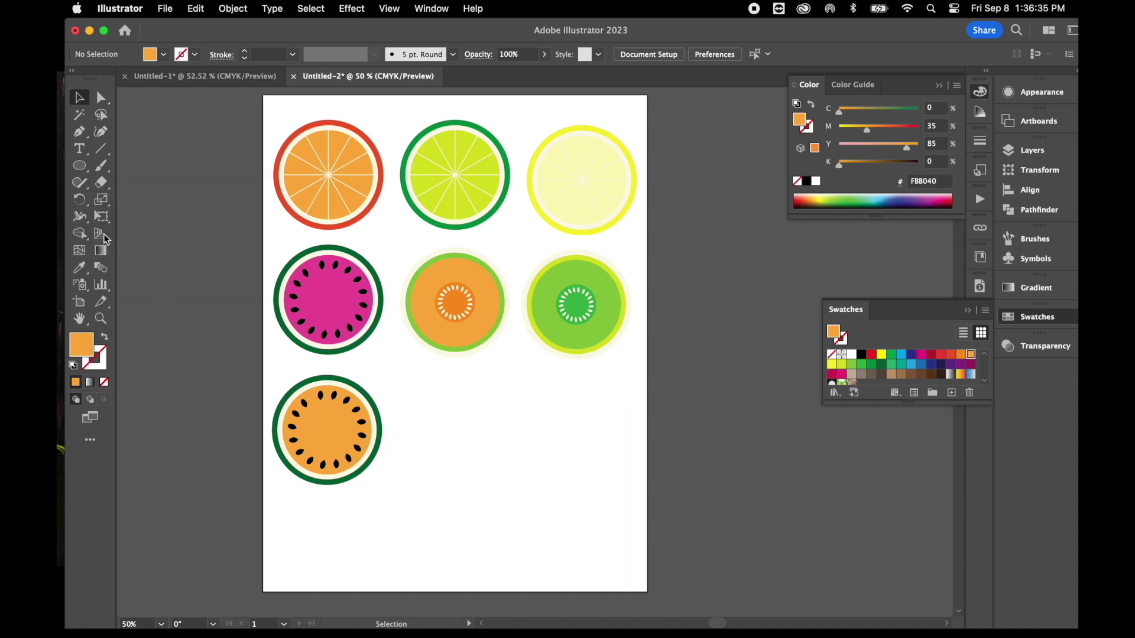
pyautogui.click(81, 171)
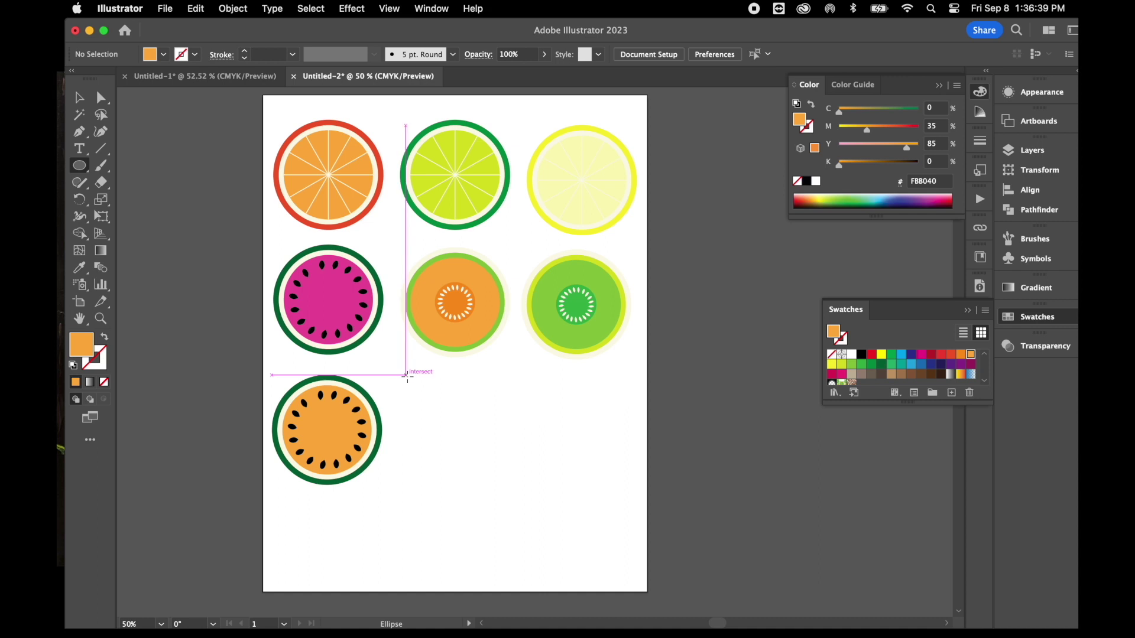
pyautogui.click(81, 171)
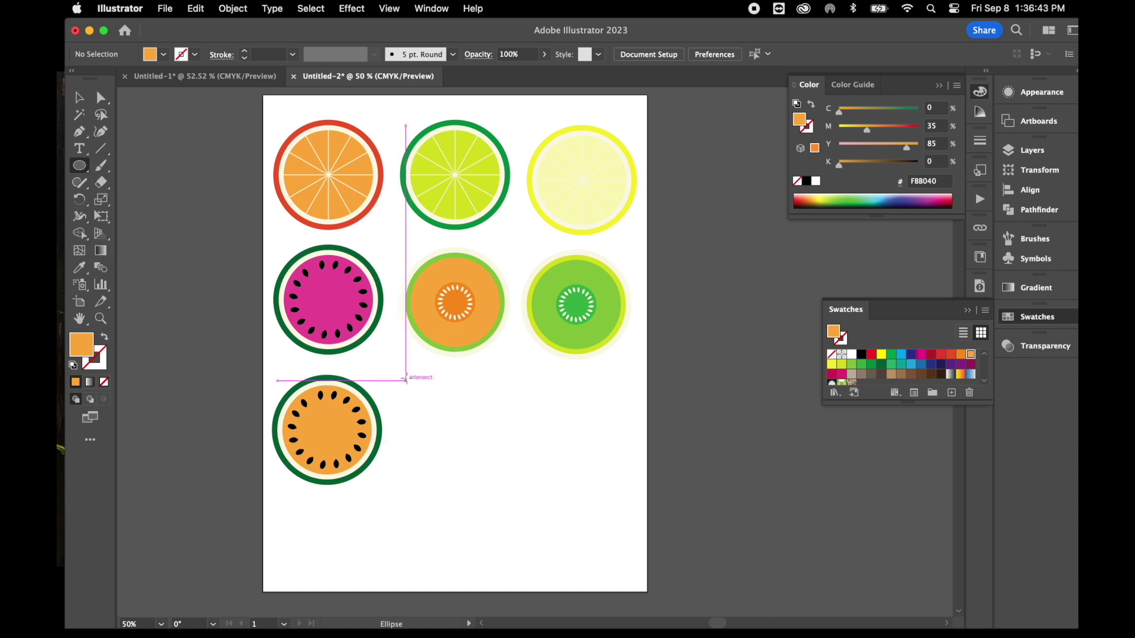
pyautogui.moveTo(405, 375)
pyautogui.mouseDown()
pyautogui.moveTo(538, 509)
pyautogui.moveTo(506, 479)
pyautogui.mouseUp()
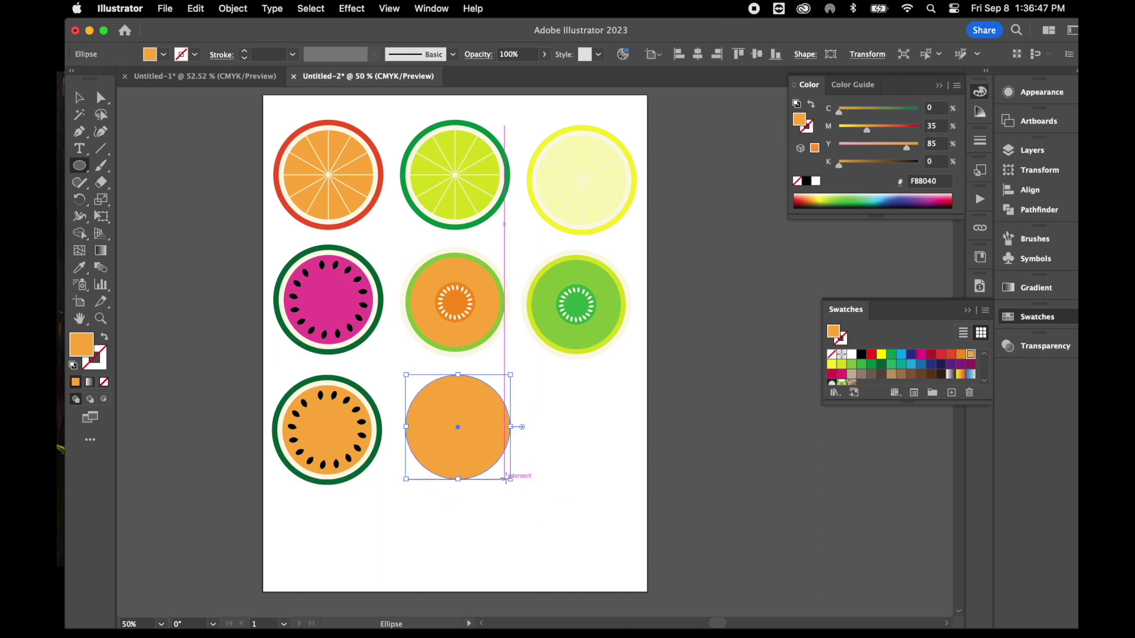
# Start a Transform effect on the new orange circle with 12 copies
pyautogui.press('super+equal')
pyautogui.press('super+equal')
pyautogui.press('super+equal')
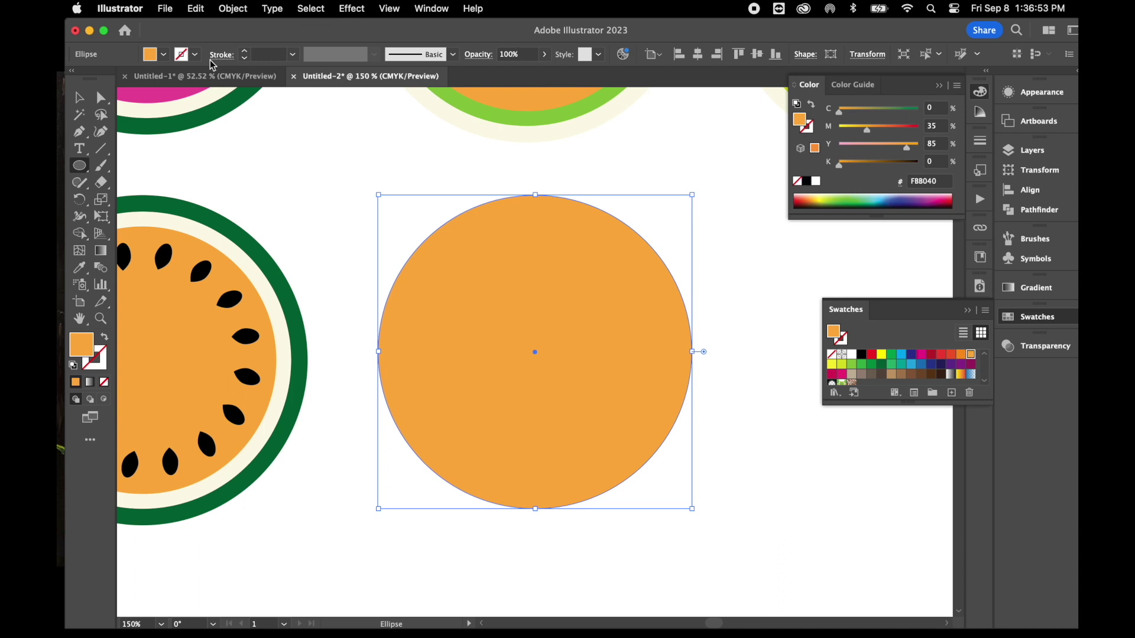
pyautogui.click(362, 10)
pyautogui.moveTo(401, 155)
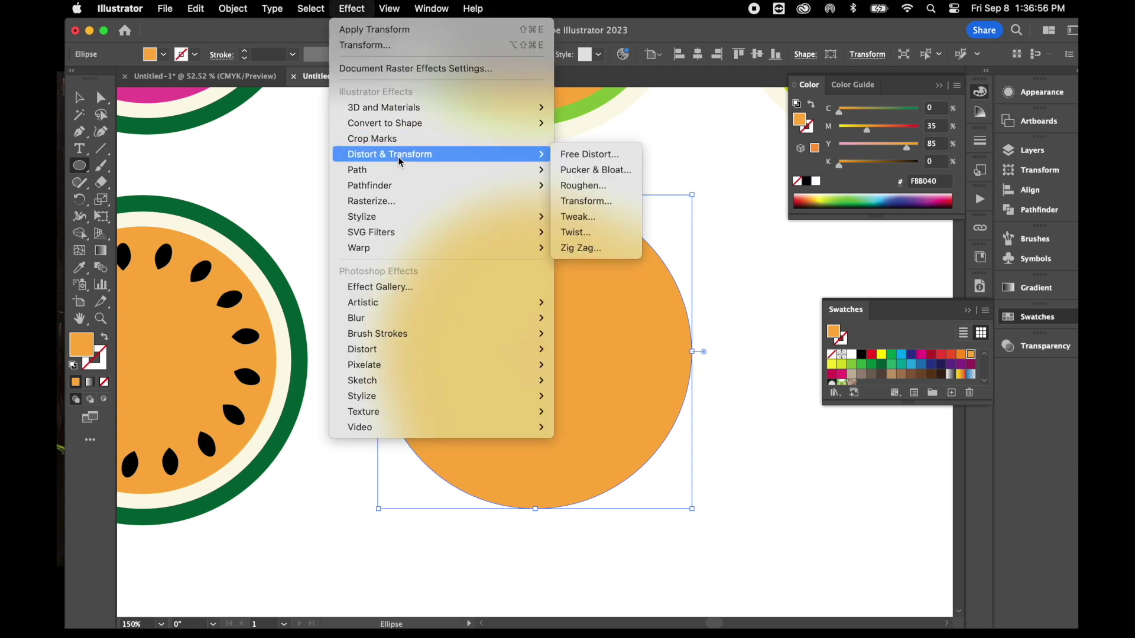
pyautogui.click(625, 210)
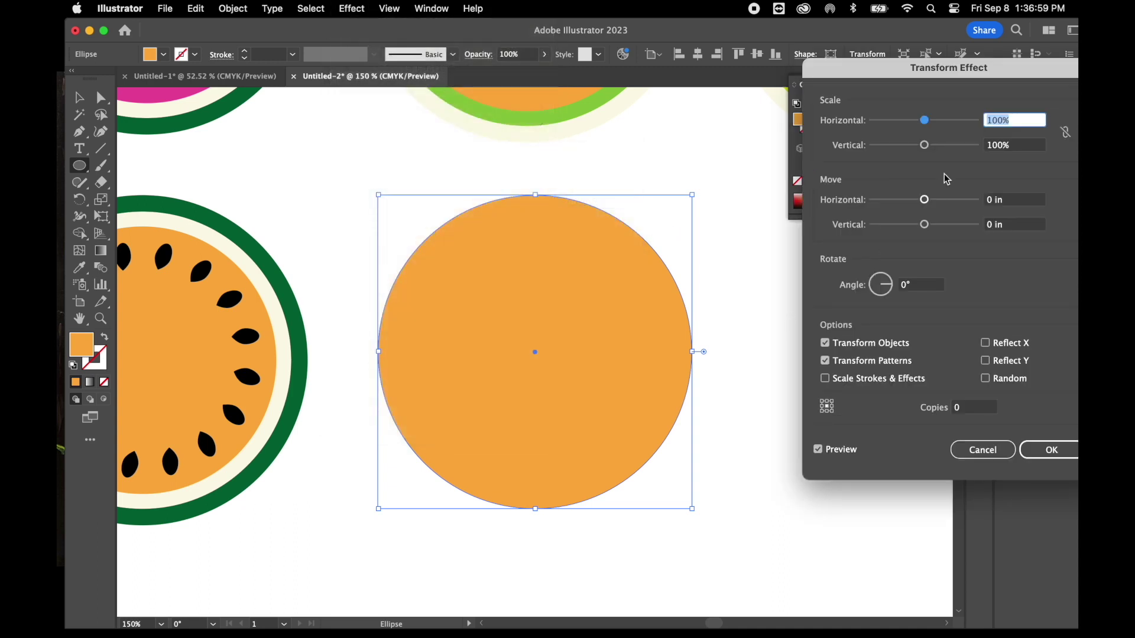
pyautogui.moveTo(975, 69); pyautogui.dragTo(857, 66)
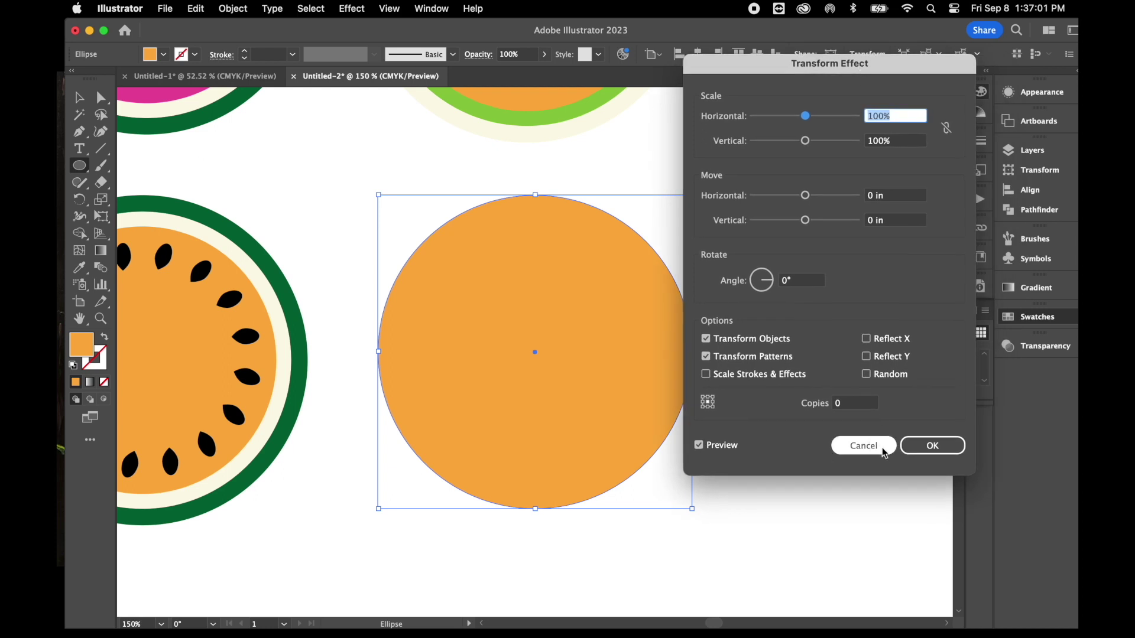
pyautogui.click(855, 405)
pyautogui.write('12')
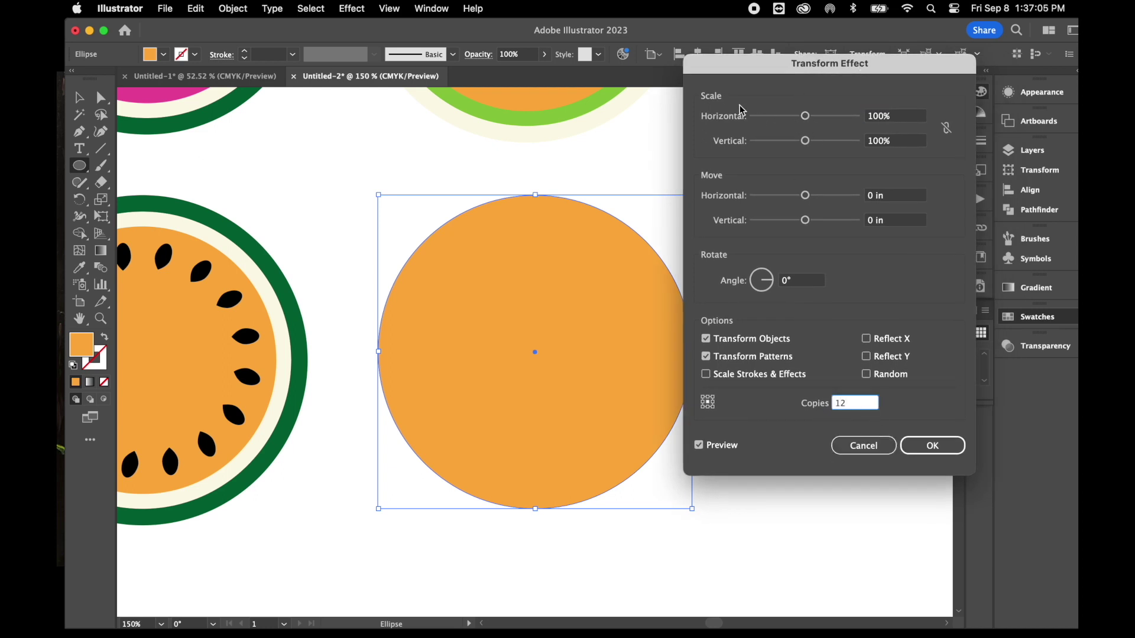
# Set the Transform effect's horizontal and vertical scale to 85% and apply the effect
pyautogui.click(881, 118)
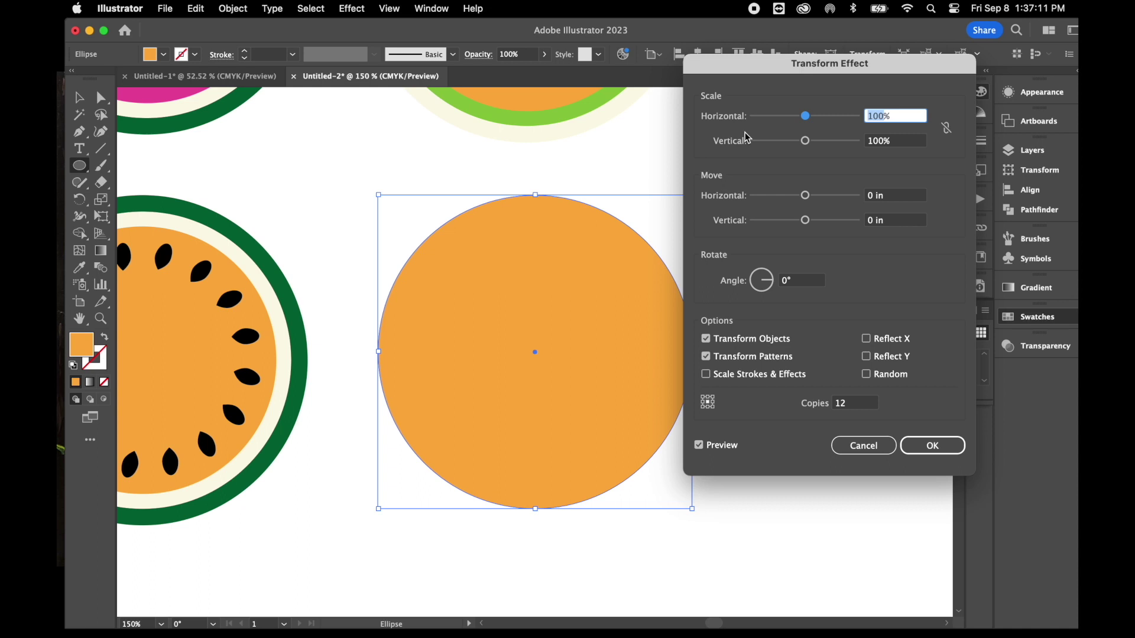
pyautogui.write('85%')
pyautogui.click(880, 142)
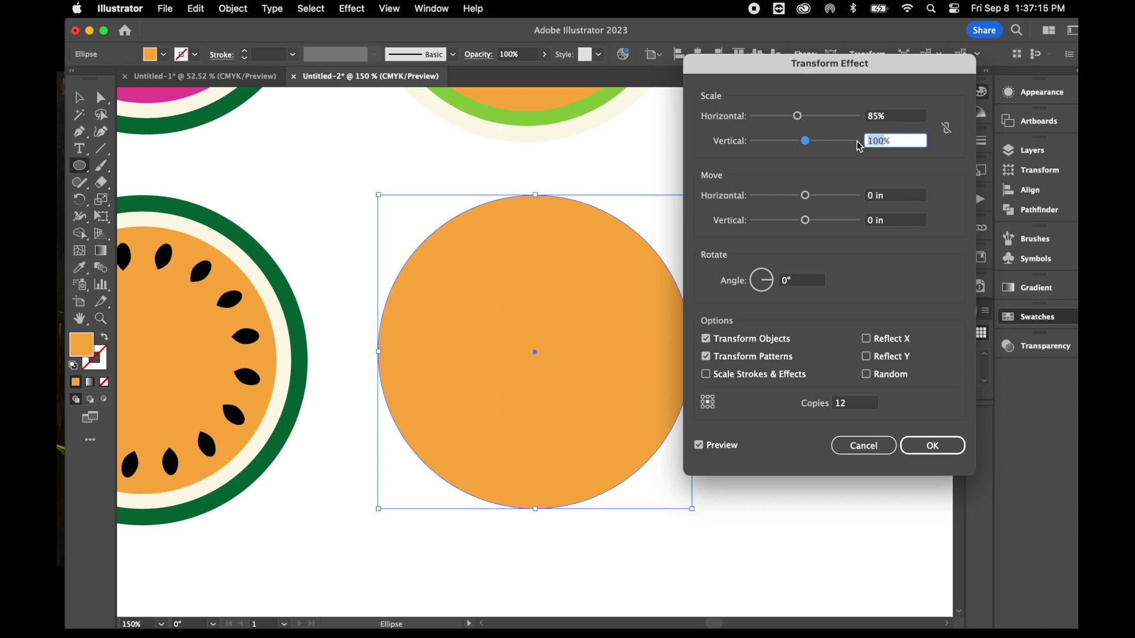
pyautogui.write('85')
pyautogui.click(933, 446)
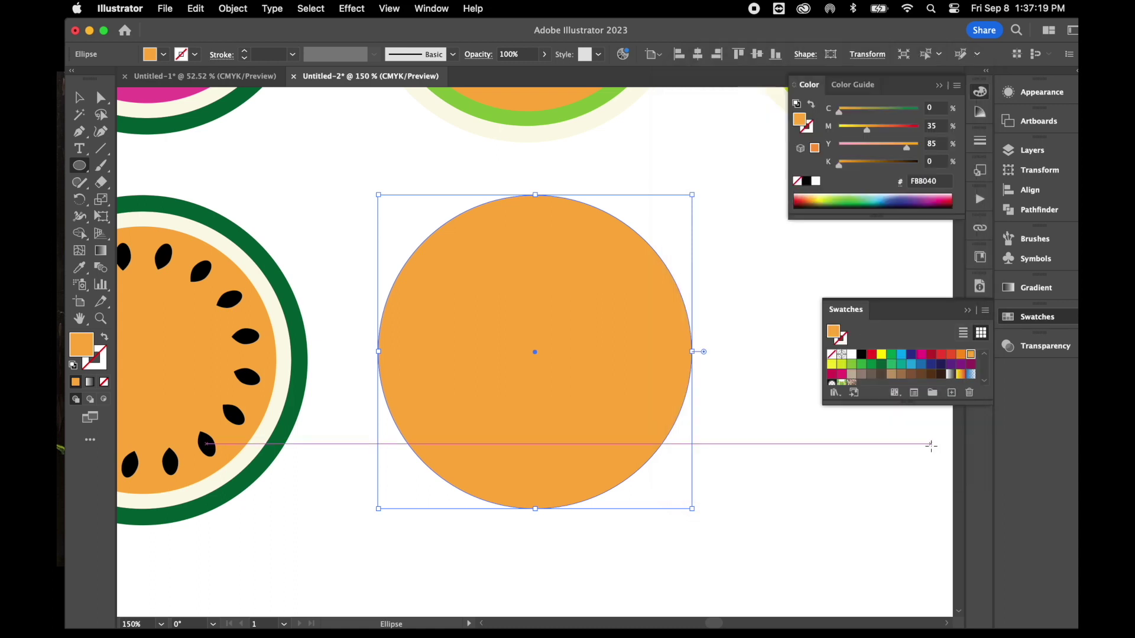
# Expand the appearance of the orange circle into a group of editable concentric circles
pyautogui.press('super+minus')
pyautogui.press('super+minus')
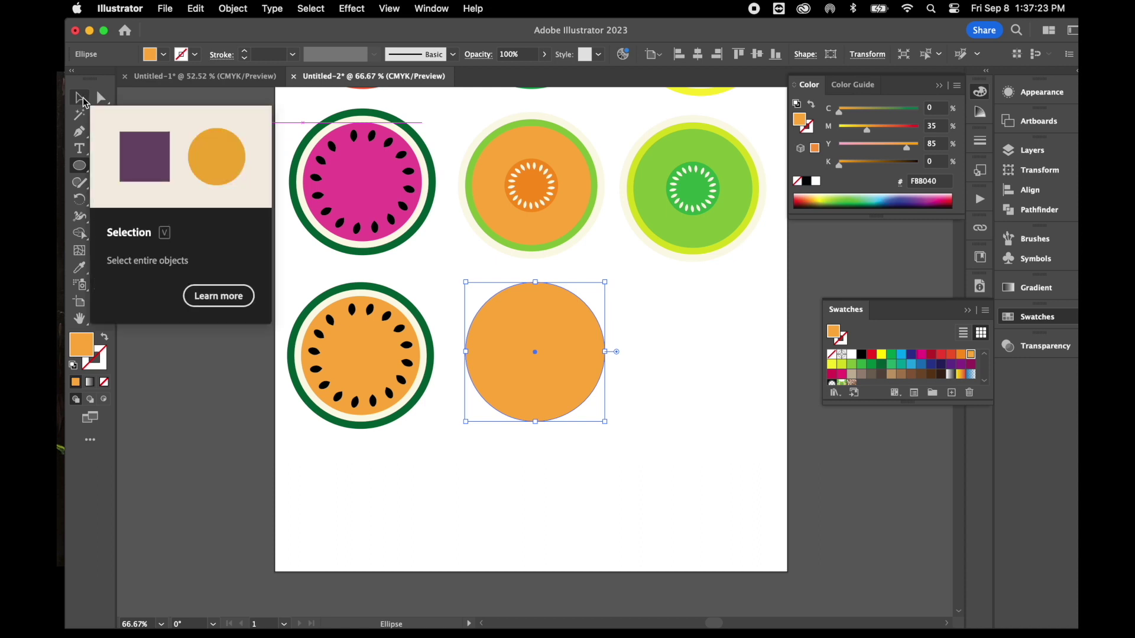
pyautogui.click(81, 98)
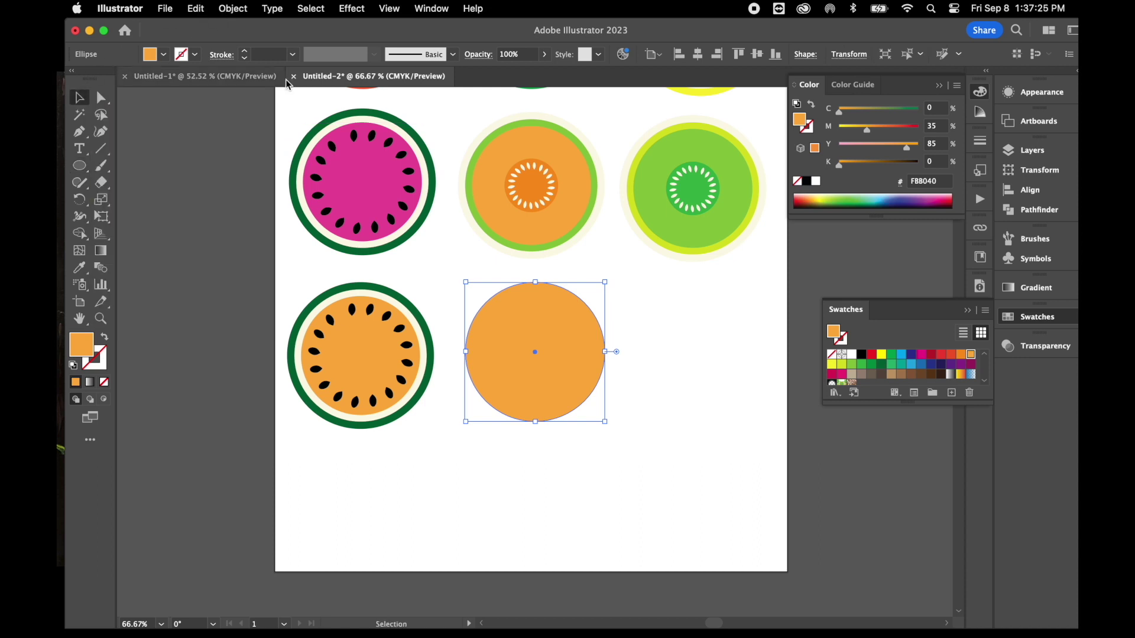
pyautogui.click(230, 9)
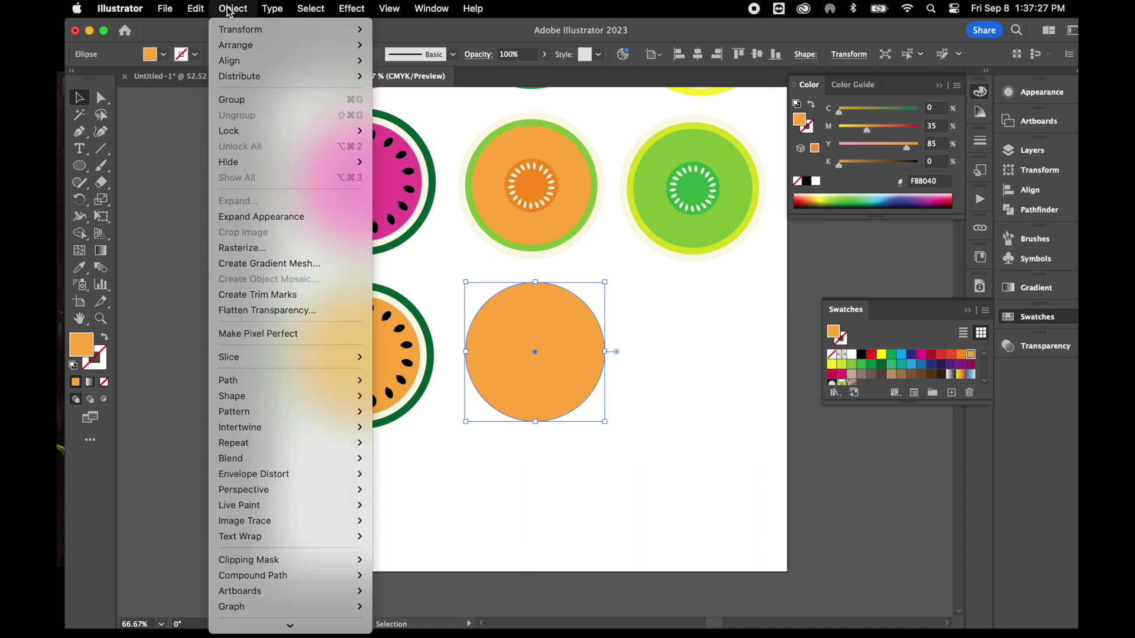
pyautogui.click(279, 218)
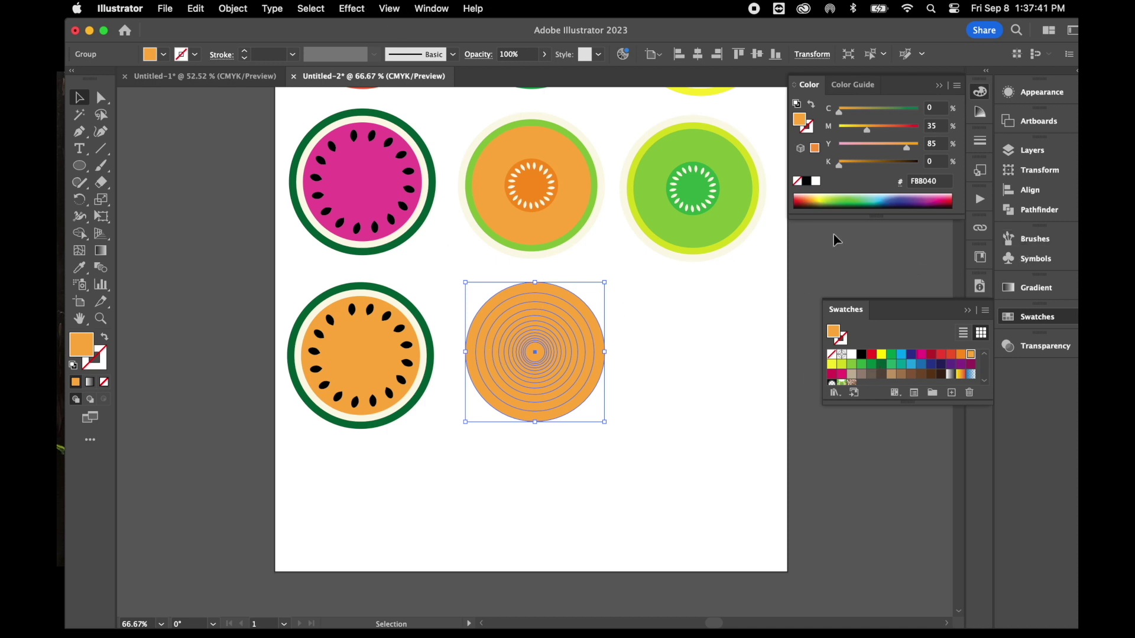
# Apply the Pathfinder Divide operation to the group of concentric orange circles and deselect it
pyautogui.click(435, 11)
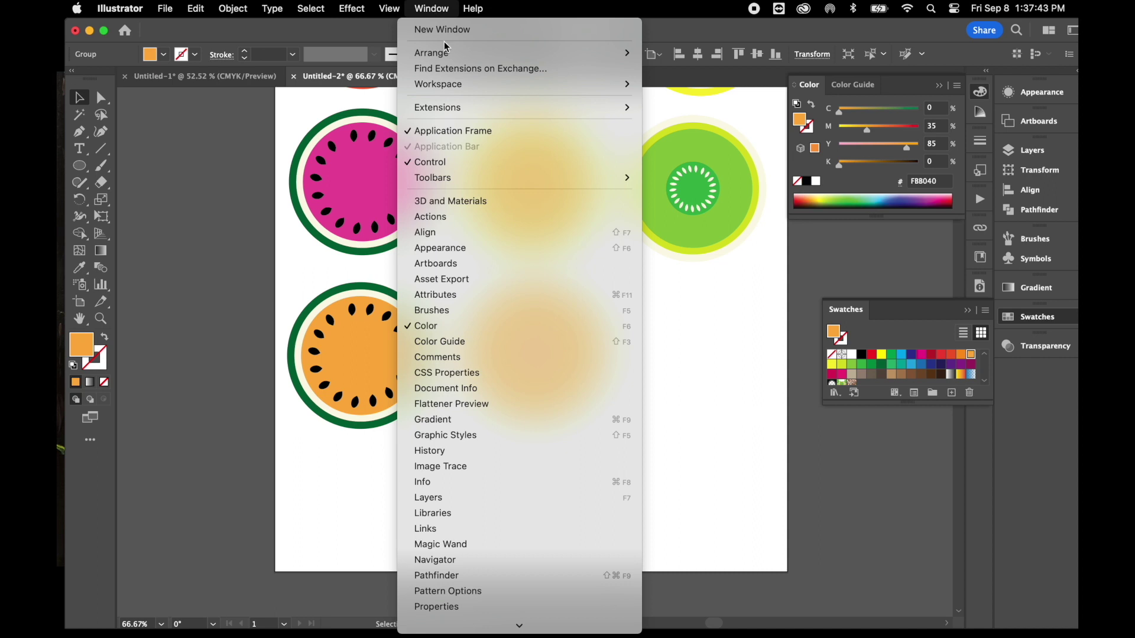
pyautogui.scroll(-5, 524, 507)
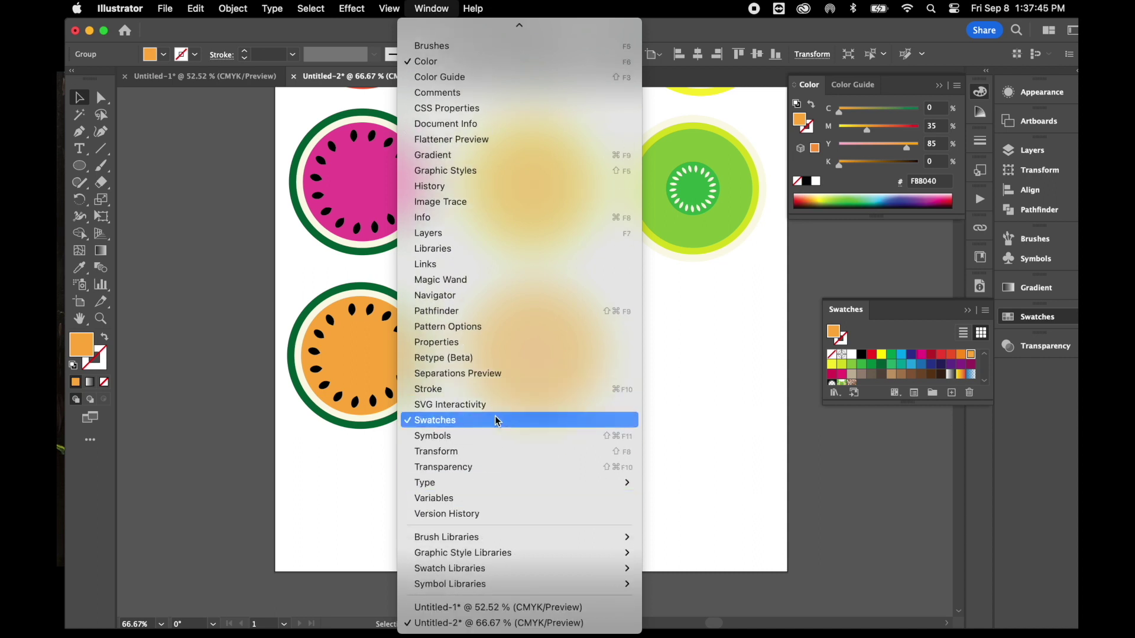
pyautogui.scroll(4, 532, 520)
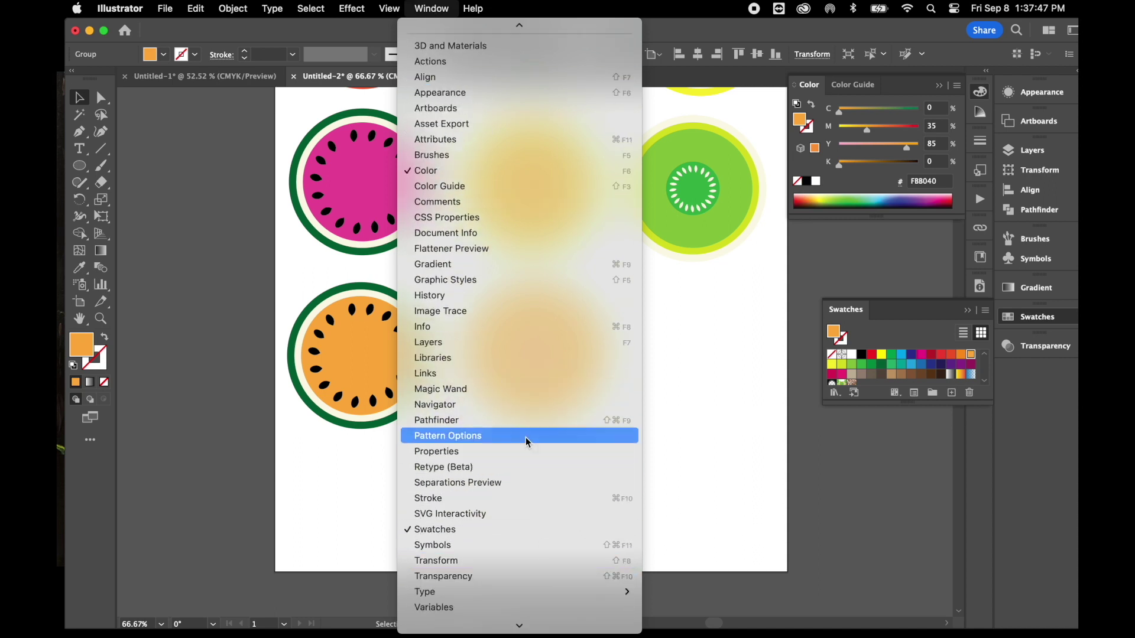
pyautogui.click(526, 420)
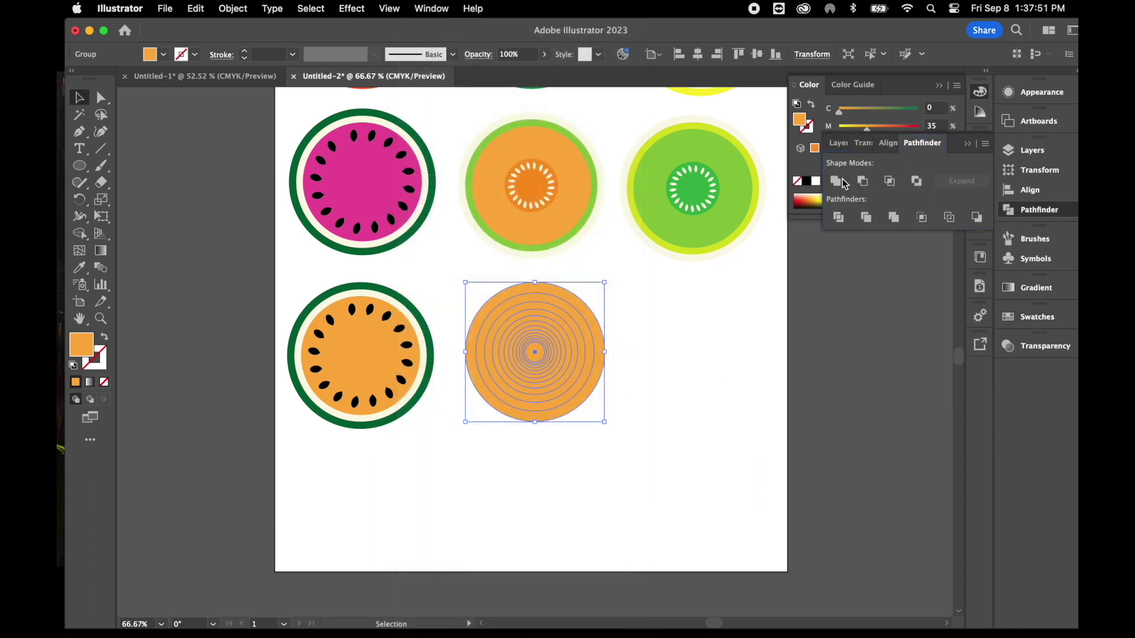
pyautogui.click(840, 218)
pyautogui.click(672, 405)
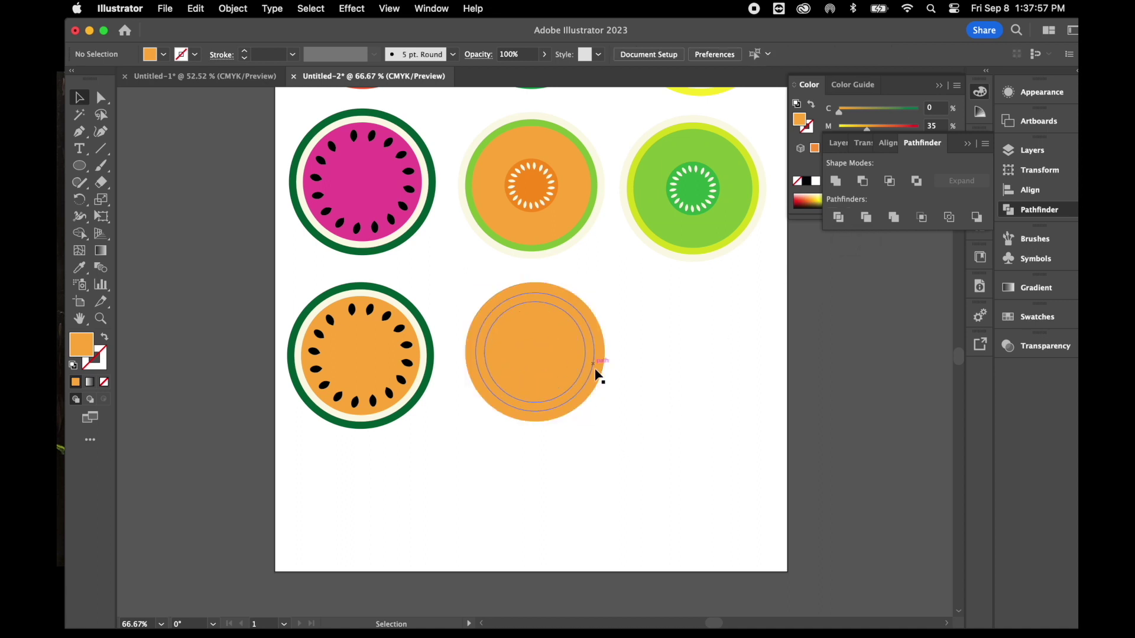
# Change the fill of the concentric circle group to a very light pink, F4D9F2
pyautogui.moveTo(467, 289); pyautogui.dragTo(598, 426)
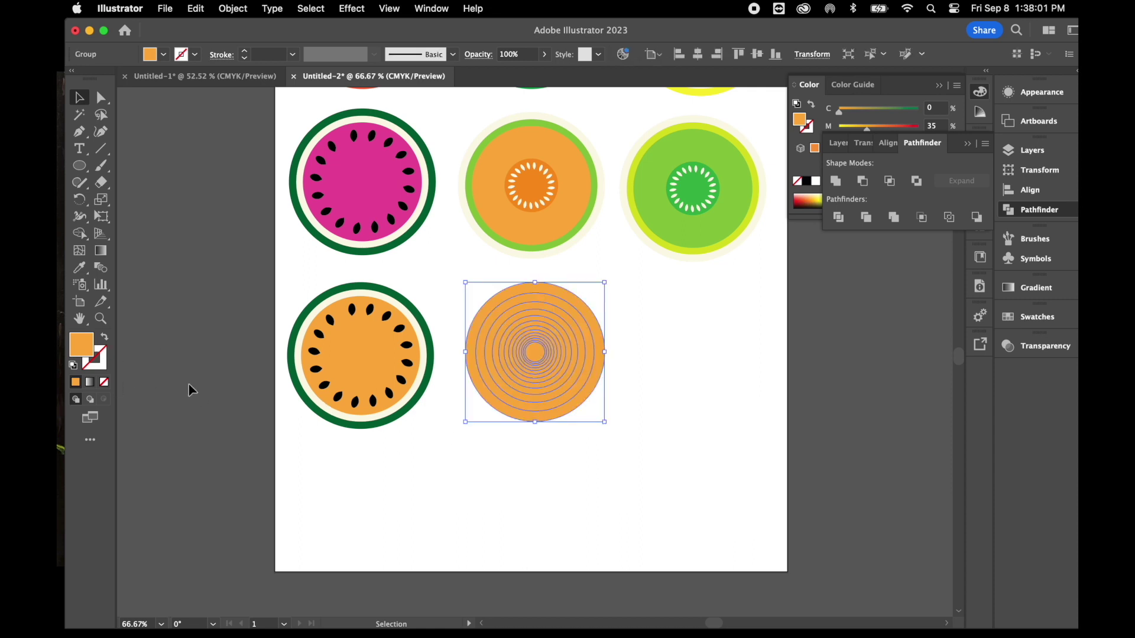
pyautogui.doubleClick(85, 355)
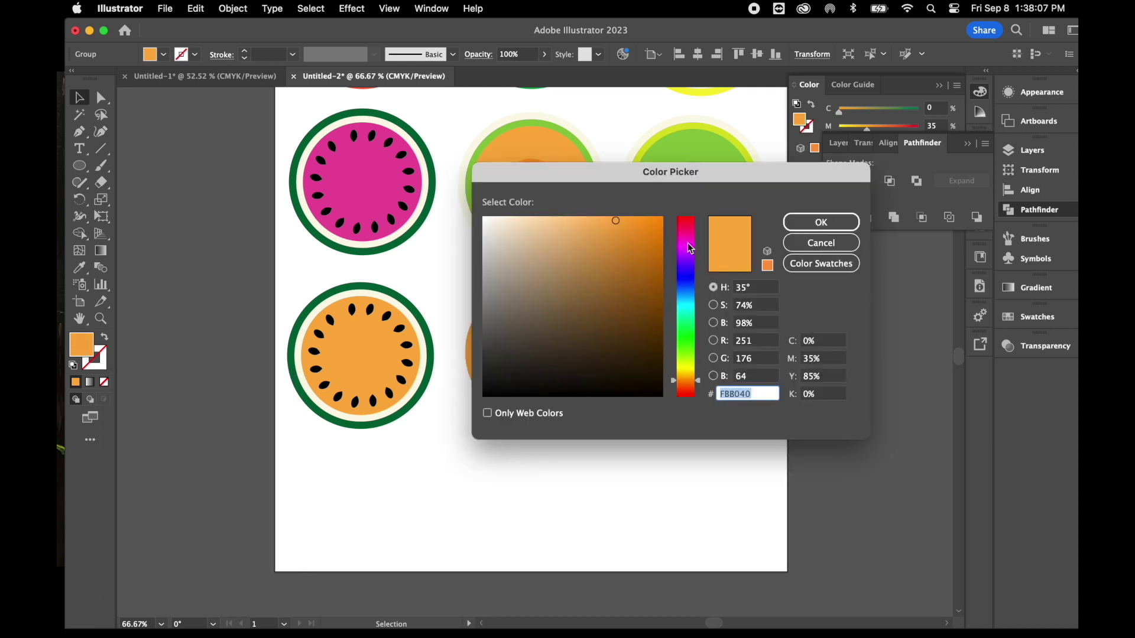
pyautogui.click(688, 244)
pyautogui.click(503, 222)
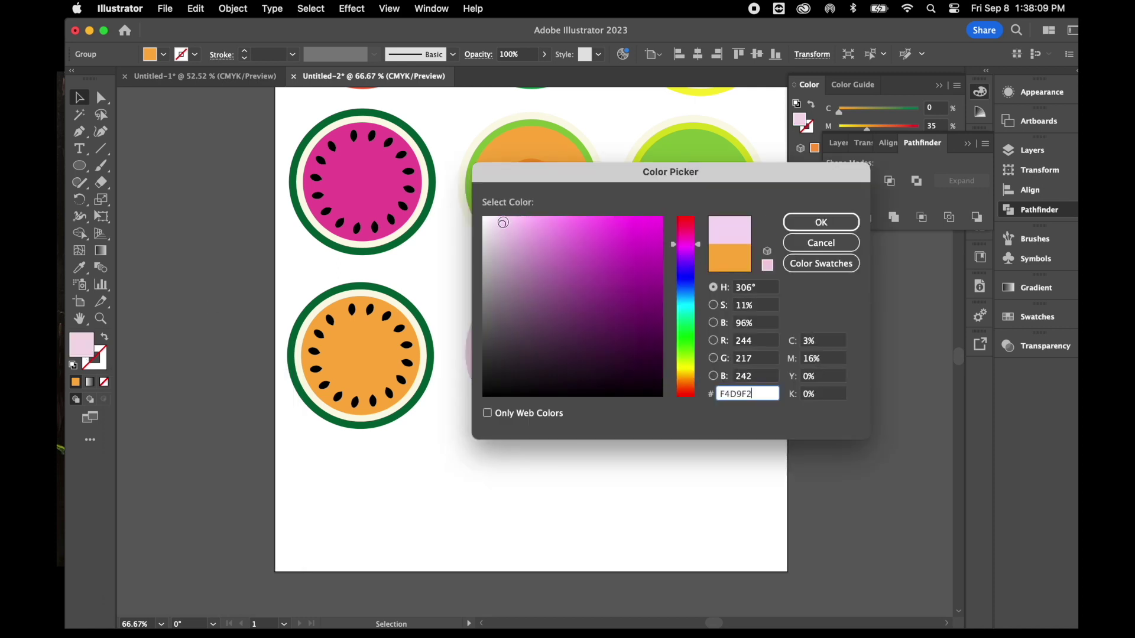
pyautogui.click(826, 219)
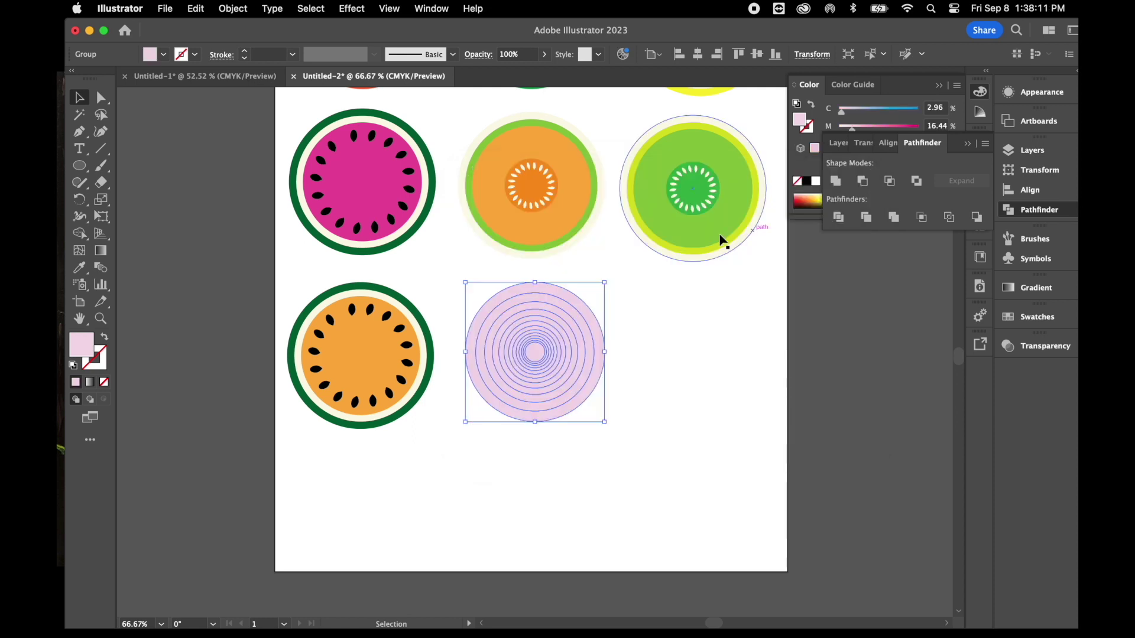
# Give the light pink concentric circles a dark purple stroke, 930390
pyautogui.click(100, 368)
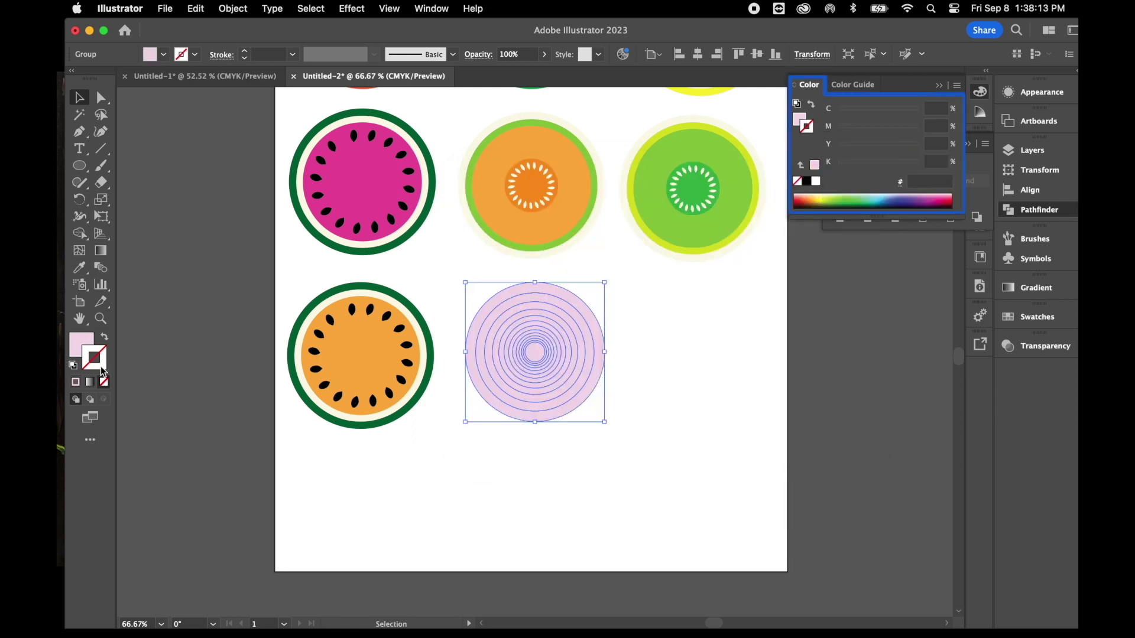
pyautogui.doubleClick(96, 366)
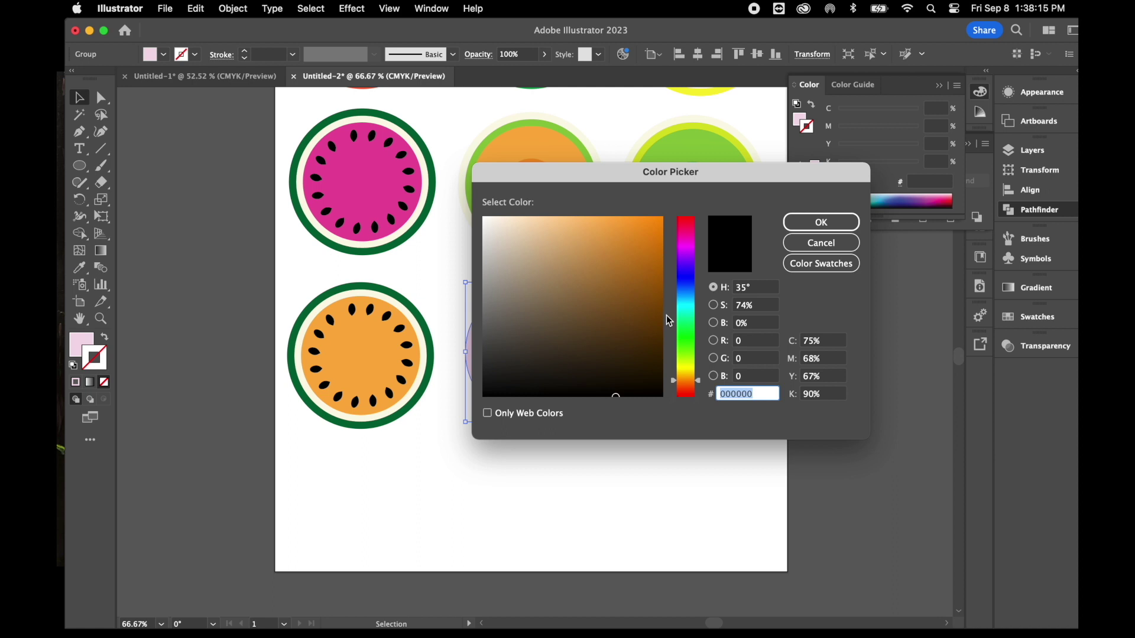
pyautogui.click(687, 245)
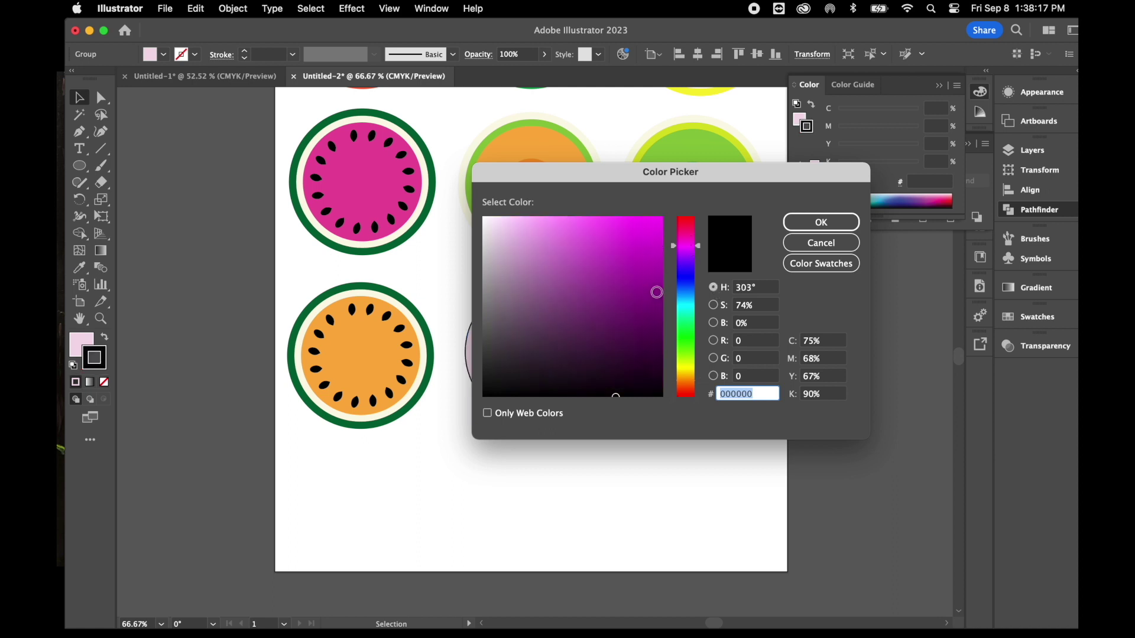
pyautogui.click(660, 291)
pyautogui.click(821, 222)
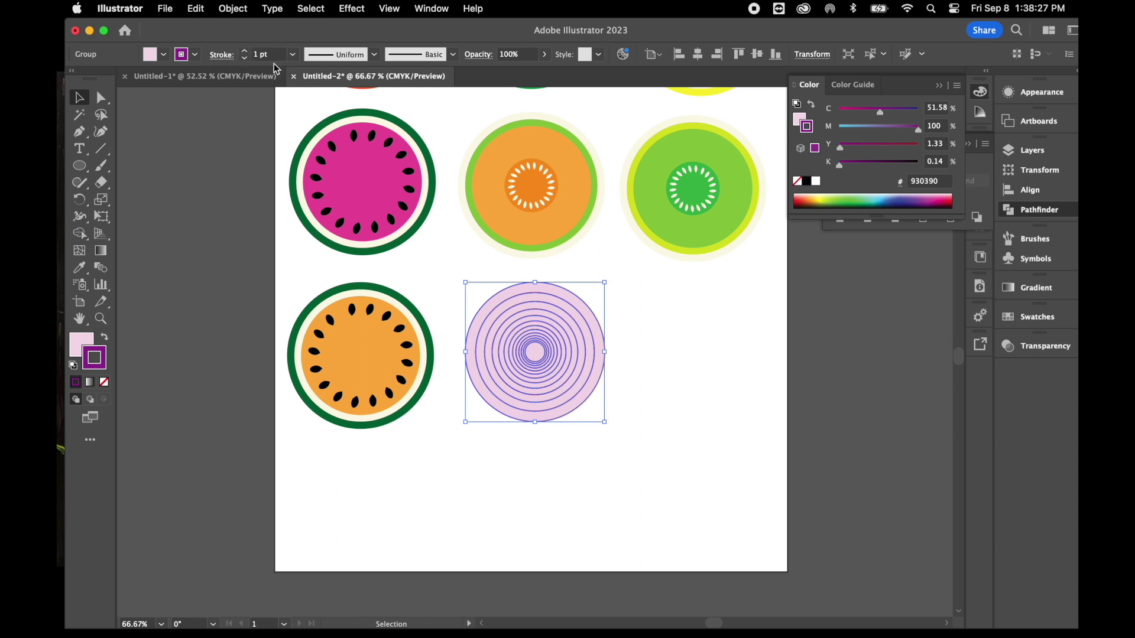
# Increase the stroke weight of the concentric circles to 2 pt and deselect them
pyautogui.click(293, 55)
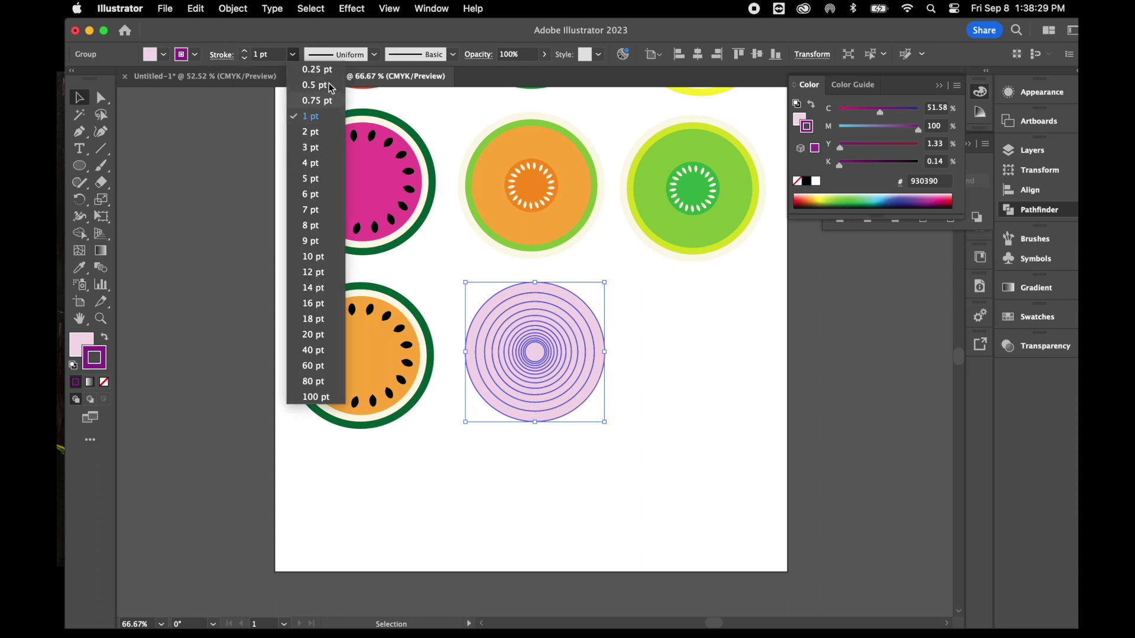
pyautogui.click(243, 52)
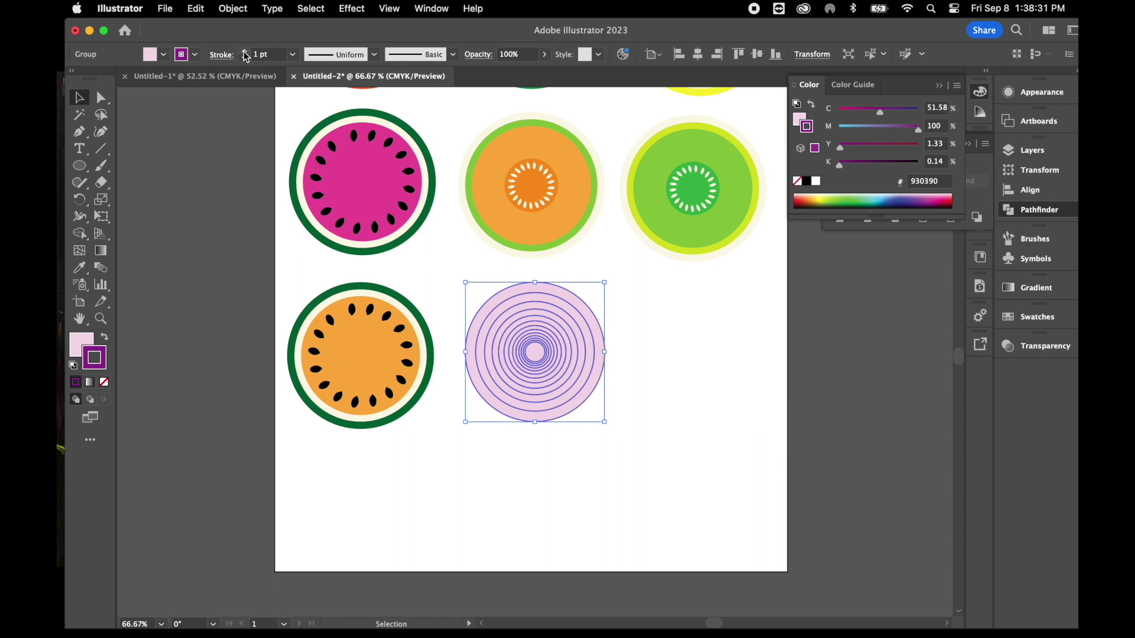
pyautogui.click(243, 52)
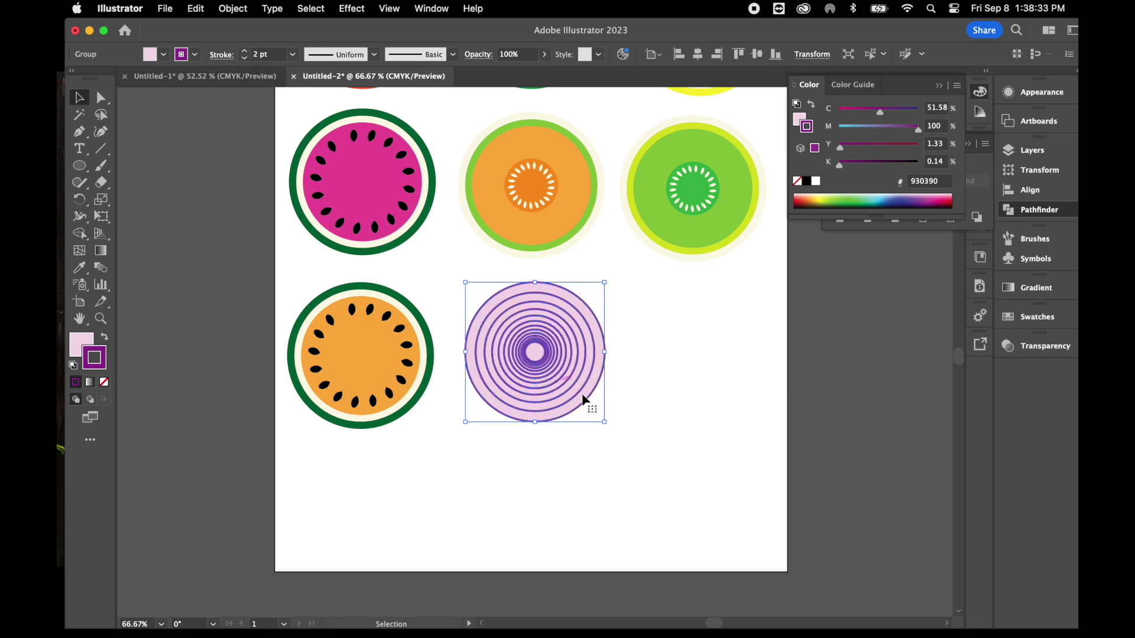
pyautogui.click(668, 384)
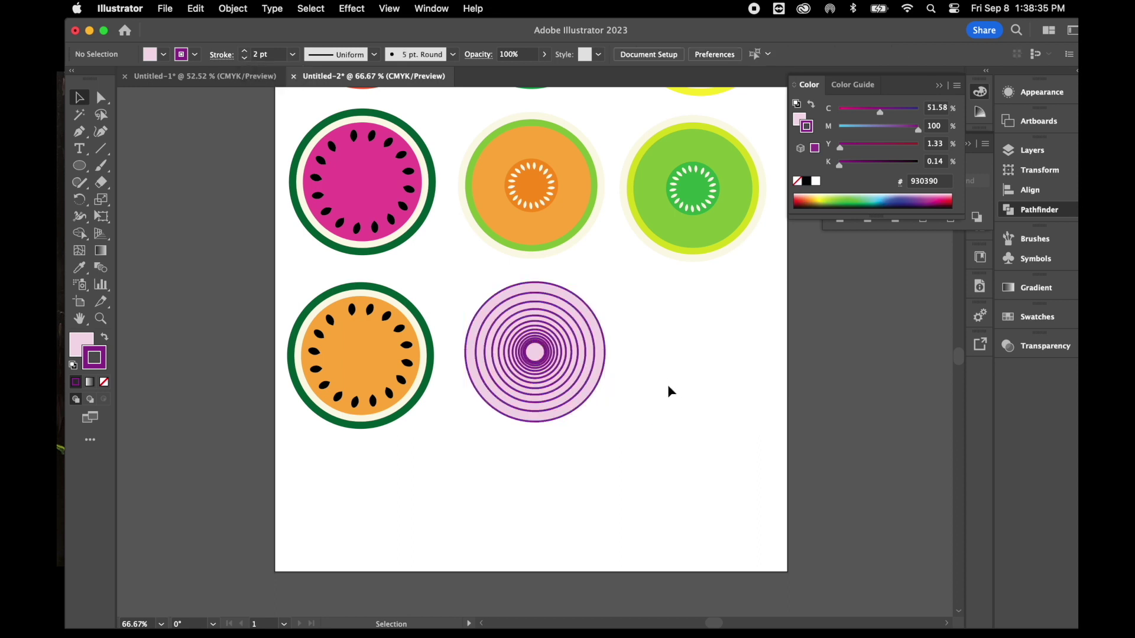
# Duplicate the purple concentric-circle slice into the empty spot beside it, below the green kiwi slice
pyautogui.hscroll(5, 670, 390)
pyautogui.click(444, 388)
pyautogui.moveTo(445, 388); pyautogui.dragTo(604, 356)
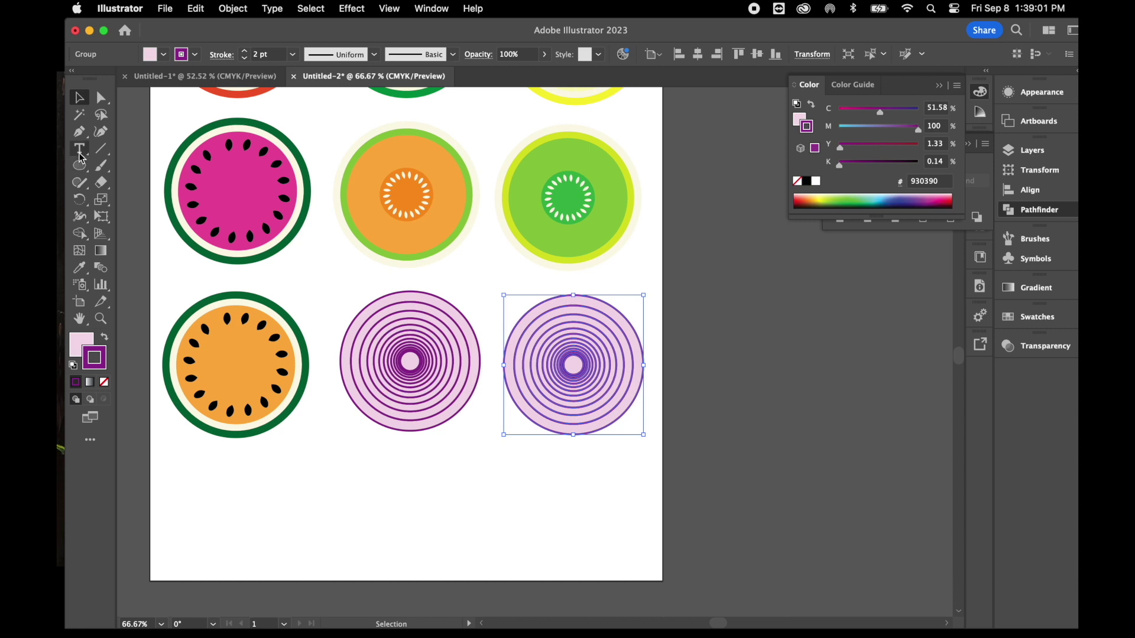
# Set the fill of the copied concentric-circle slice to cream, EFECDA
pyautogui.click(78, 345)
pyautogui.doubleClick(78, 345)
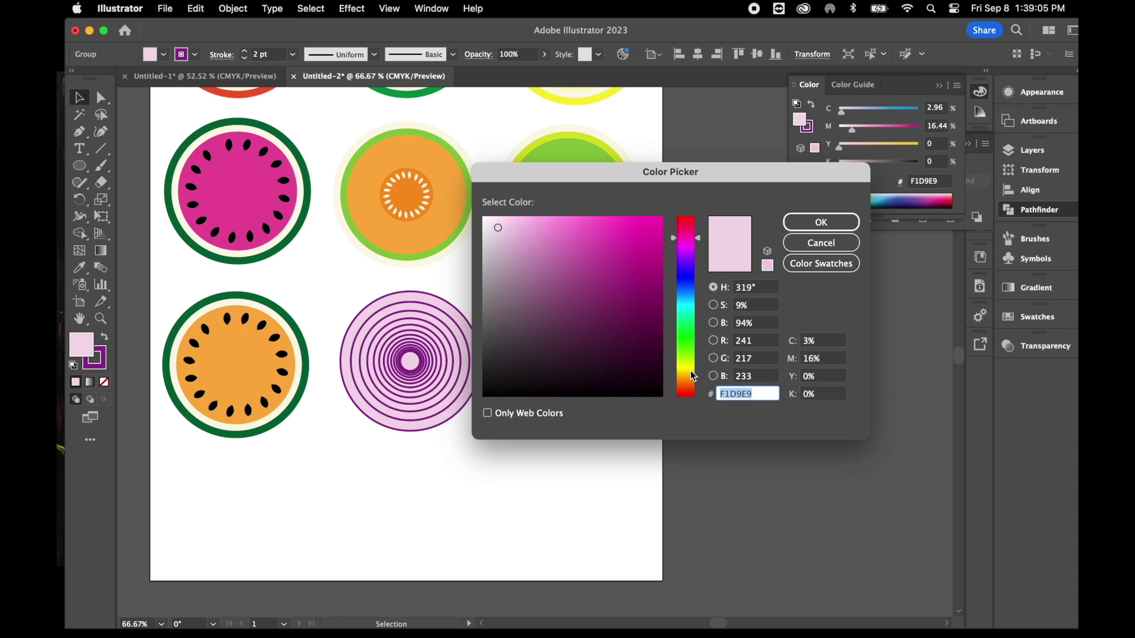
pyautogui.write('EFECDA')
pyautogui.click(821, 222)
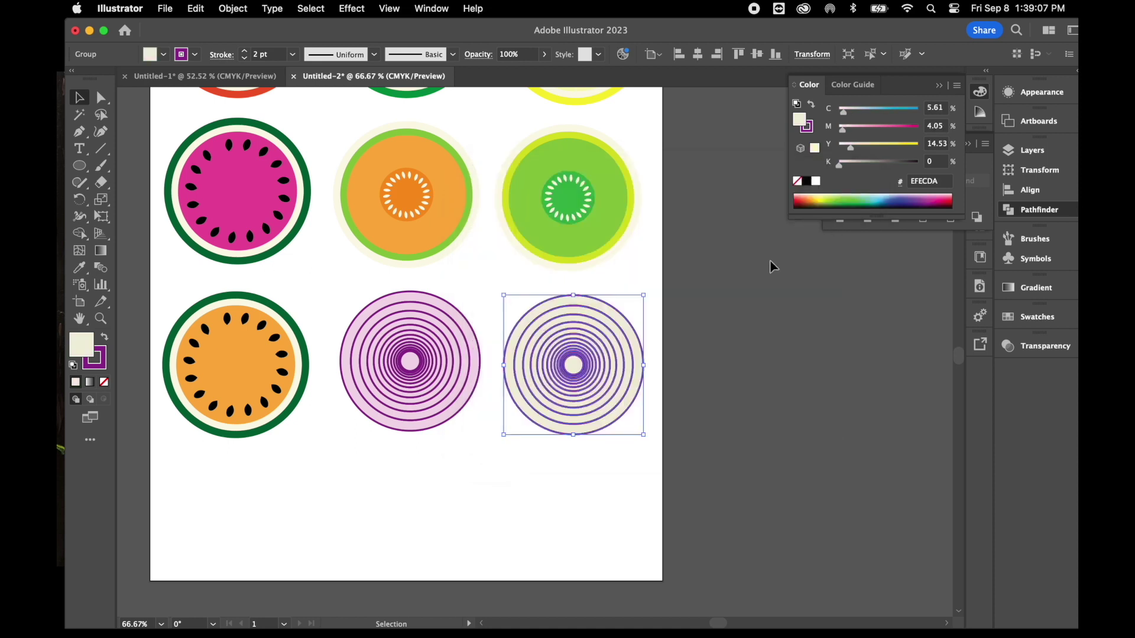
# Change the stroke of the cream concentric-circle slice to yellow-green, D8D832, and deselect it
pyautogui.click(103, 363)
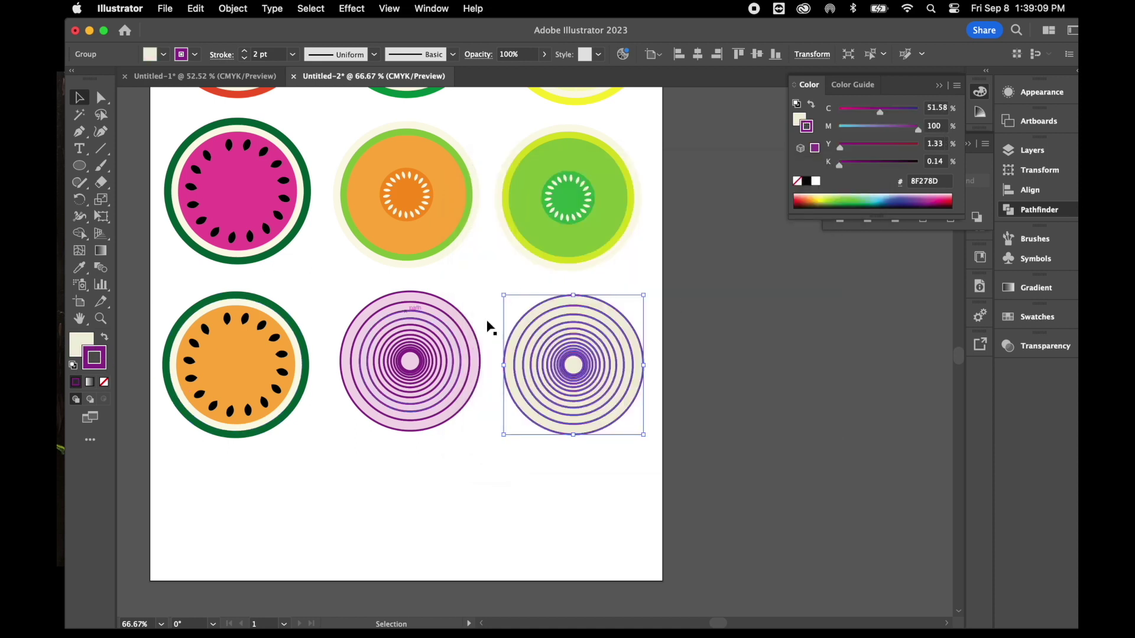
pyautogui.doubleClick(97, 359)
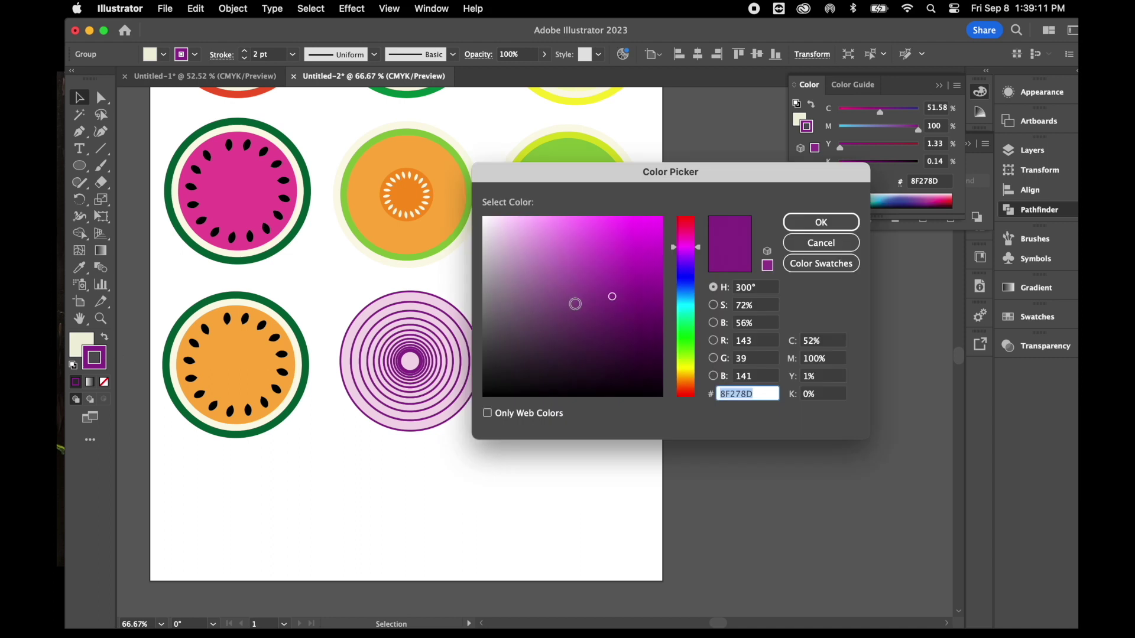
pyautogui.click(691, 368)
pyautogui.click(621, 244)
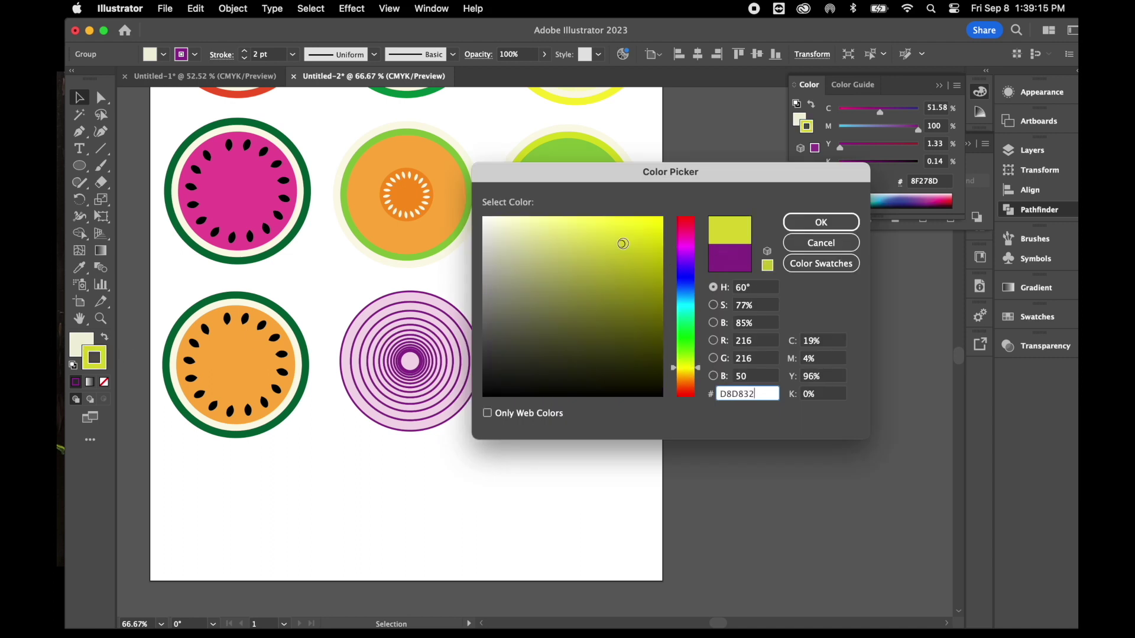
pyautogui.click(821, 222)
pyautogui.click(543, 486)
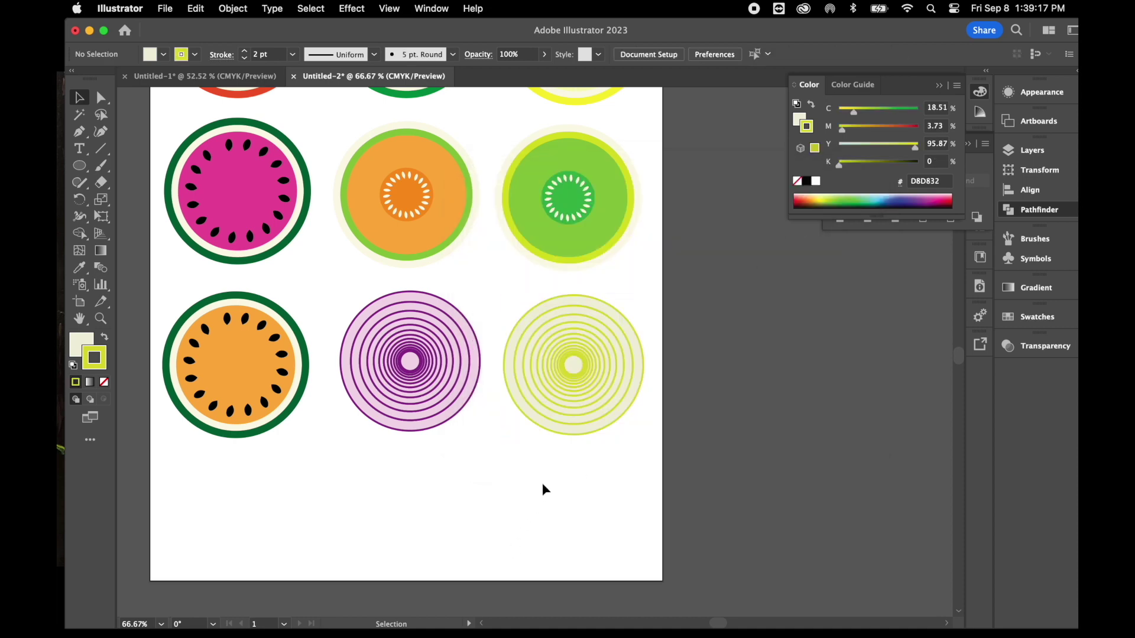
# Lock Layer 1 with the fruit slices and add a new layer above it
pyautogui.press('super+minus')
pyautogui.press('super+minus')
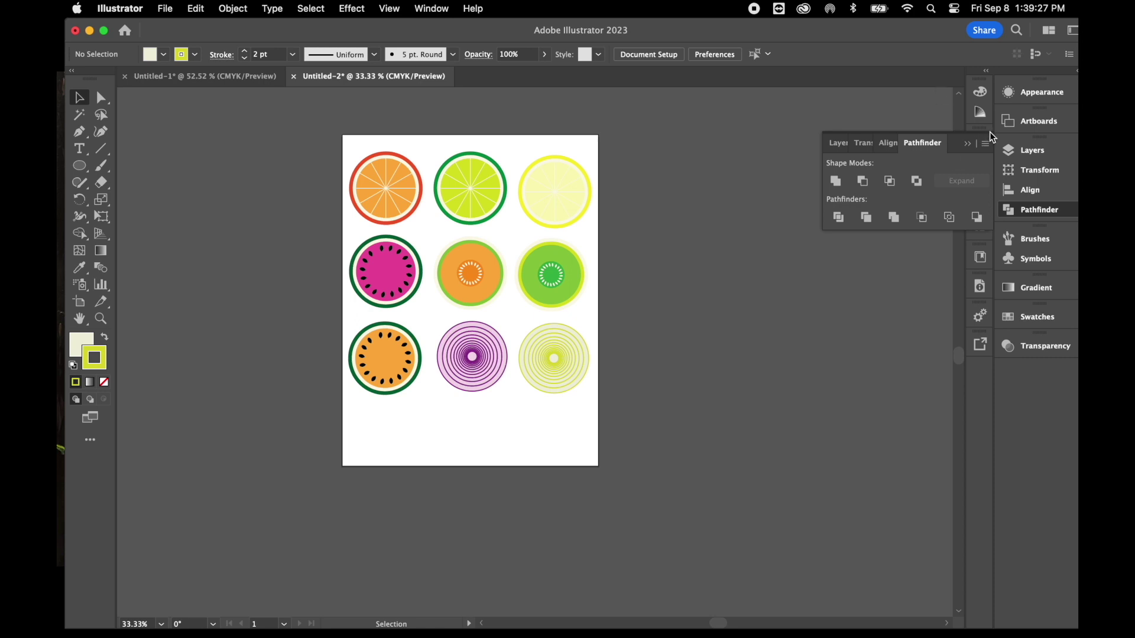
pyautogui.click(967, 143)
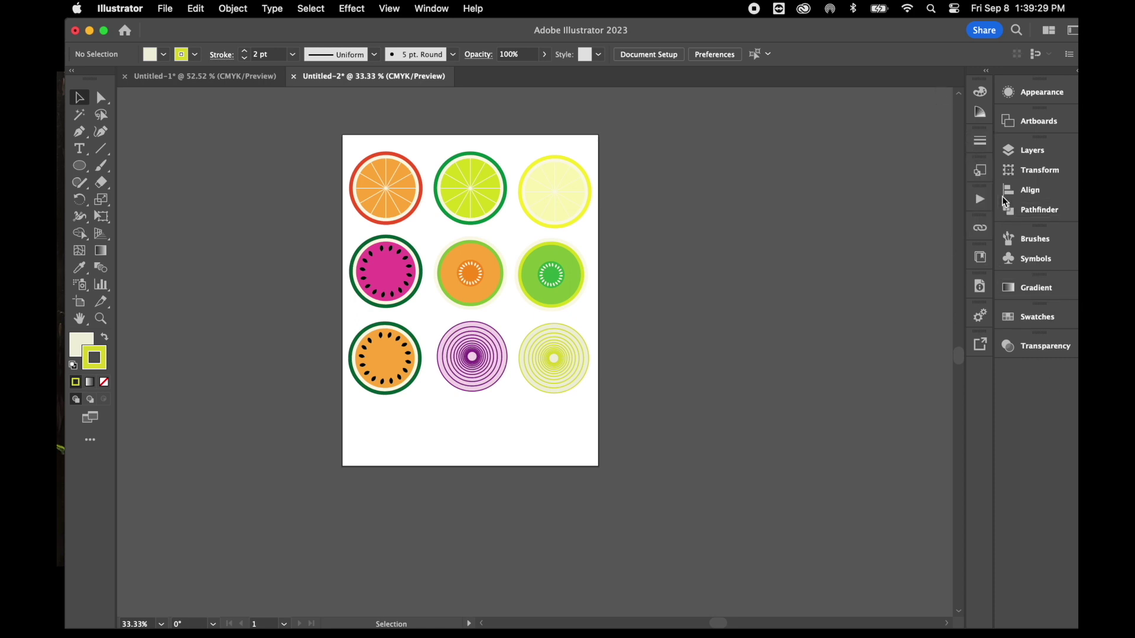
pyautogui.click(1013, 153)
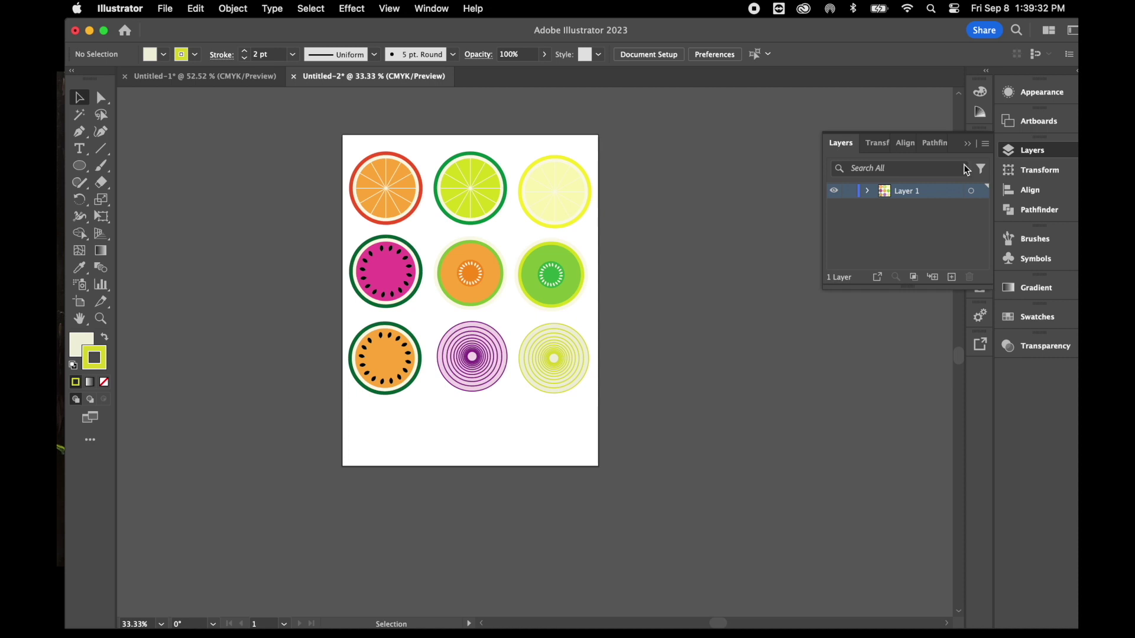
pyautogui.click(849, 192)
pyautogui.click(950, 276)
# Draw a rectangle on Layer 2 that covers the entire artboard
pyautogui.click(78, 167)
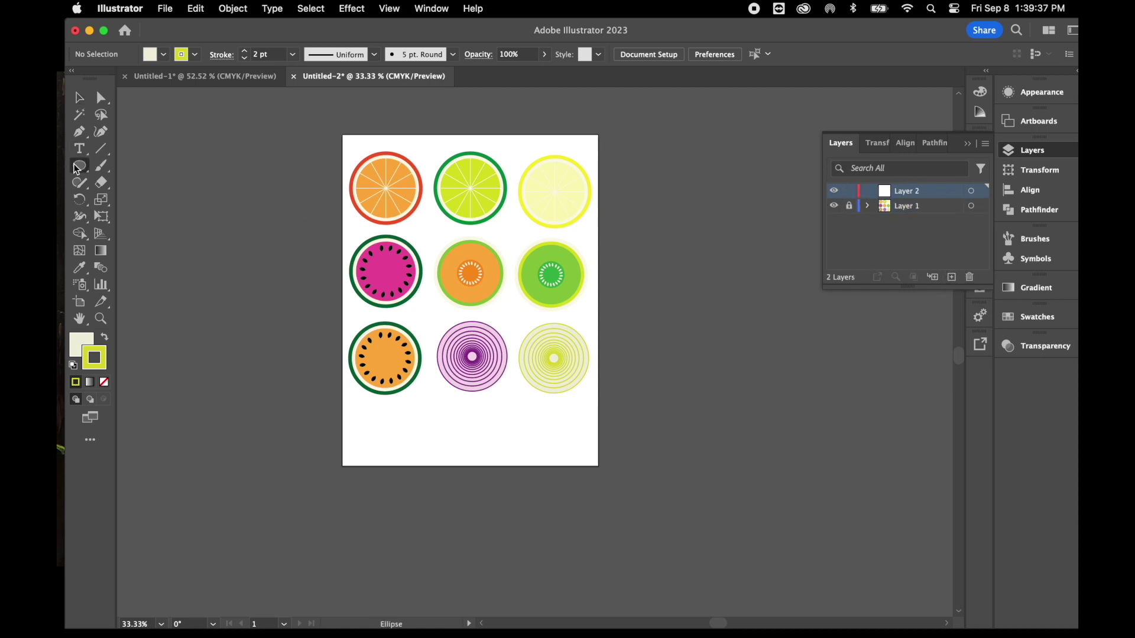
pyautogui.click(137, 161)
pyautogui.moveTo(343, 135)
pyautogui.mouseDown()
pyautogui.moveTo(563, 375)
pyautogui.moveTo(600, 468)
pyautogui.mouseUp()
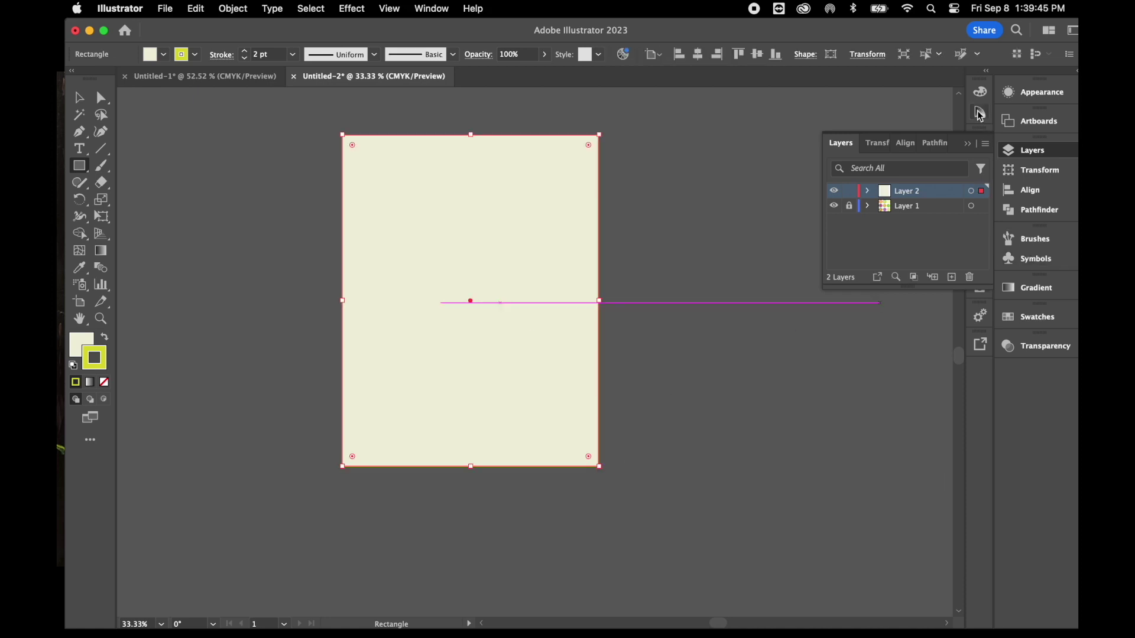
# Fill the artboard-sized rectangle with the teal swatch 00A79D and remove its stroke
pyautogui.click(1034, 319)
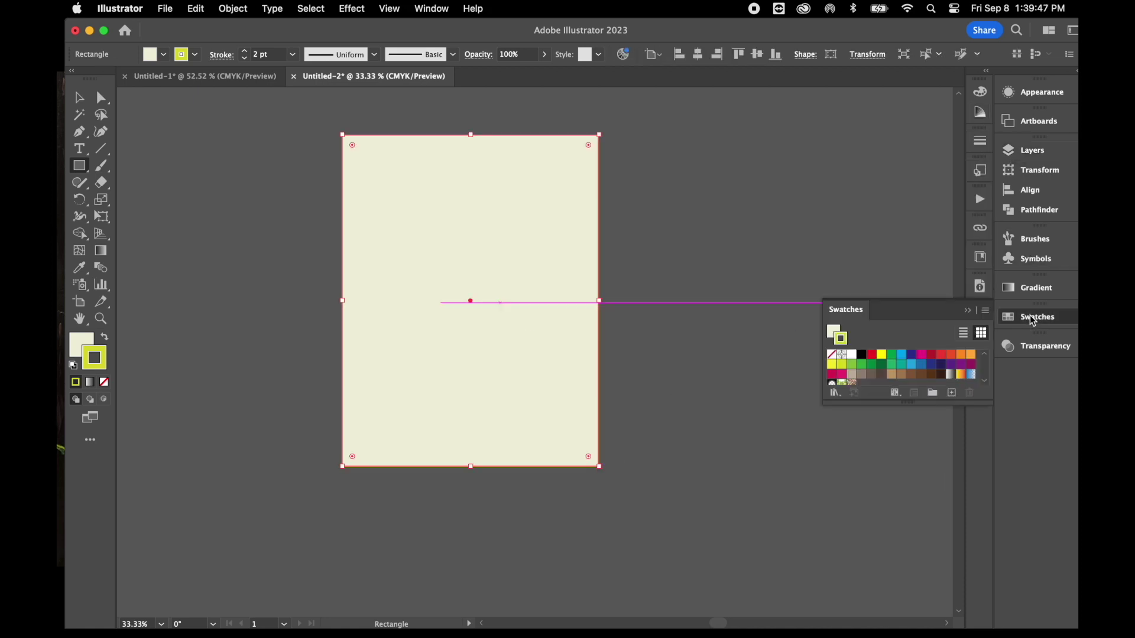
pyautogui.click(901, 365)
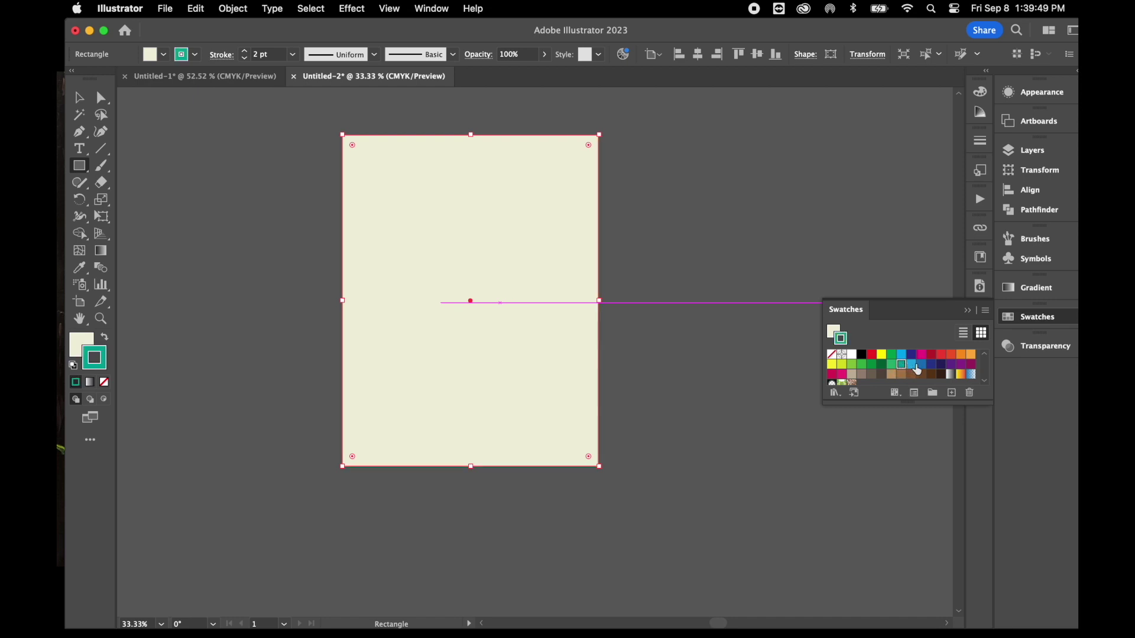
pyautogui.click(102, 337)
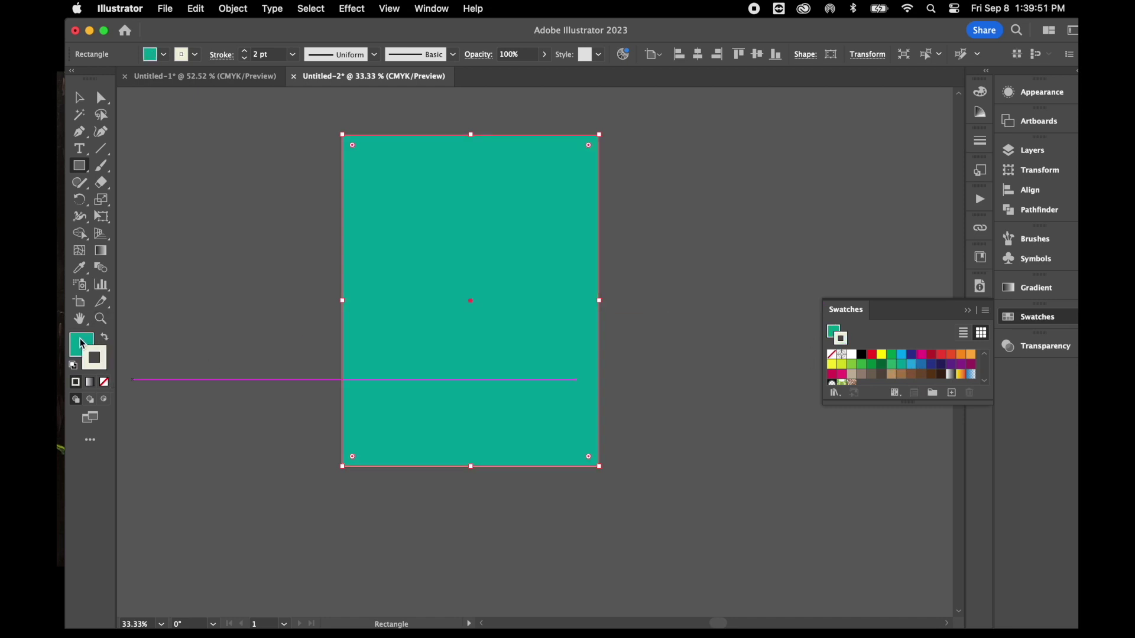
pyautogui.click(82, 343)
pyautogui.click(97, 362)
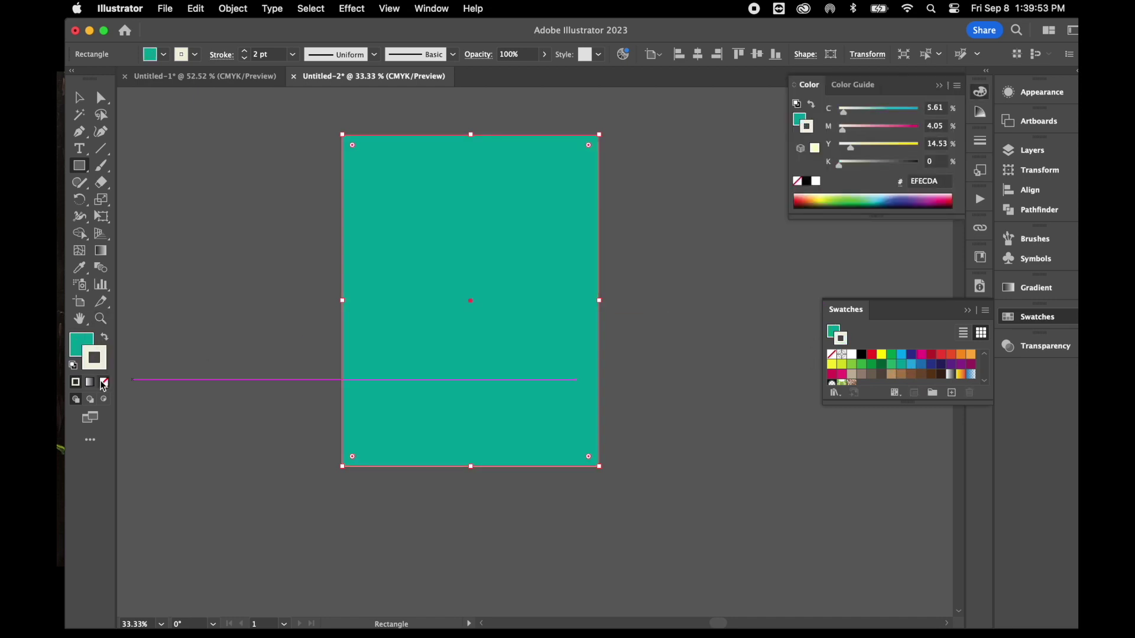
pyautogui.click(104, 381)
pyautogui.click(81, 344)
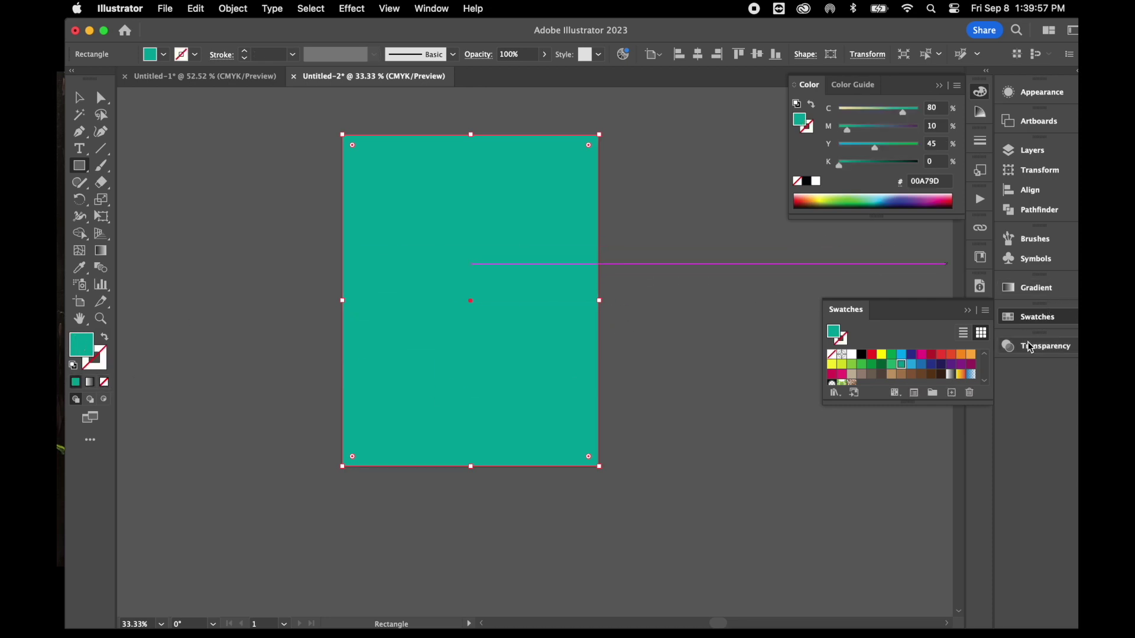
# Move Layer 2 with the teal background below Layer 1, deselect everything and show the artwork in Presentation Mode
pyautogui.click(1034, 153)
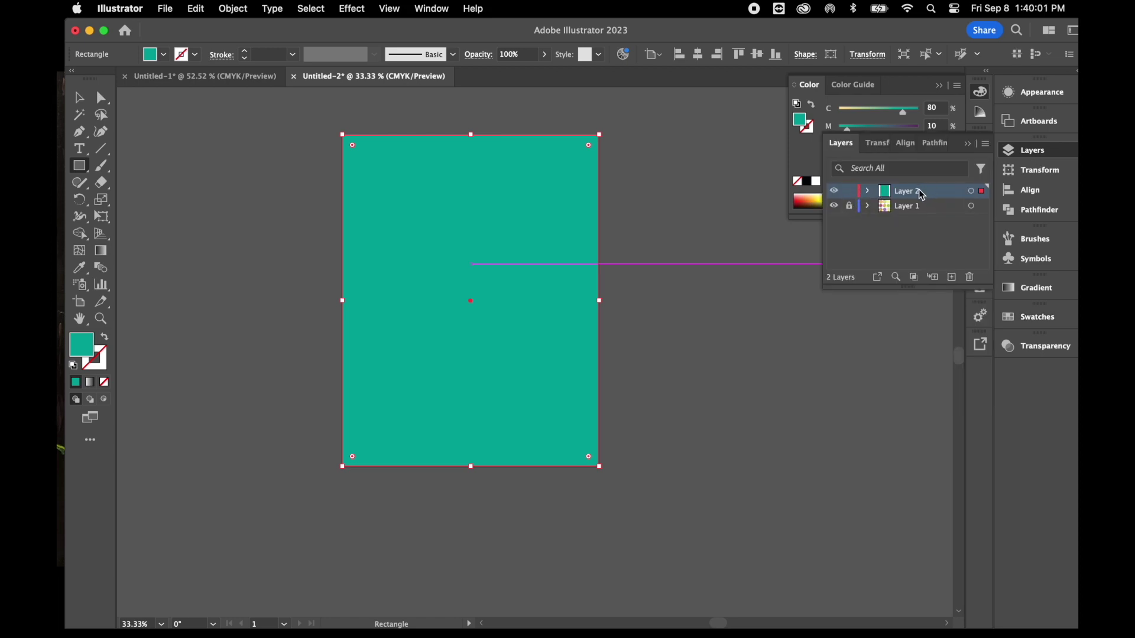
pyautogui.moveTo(923, 196); pyautogui.dragTo(921, 218)
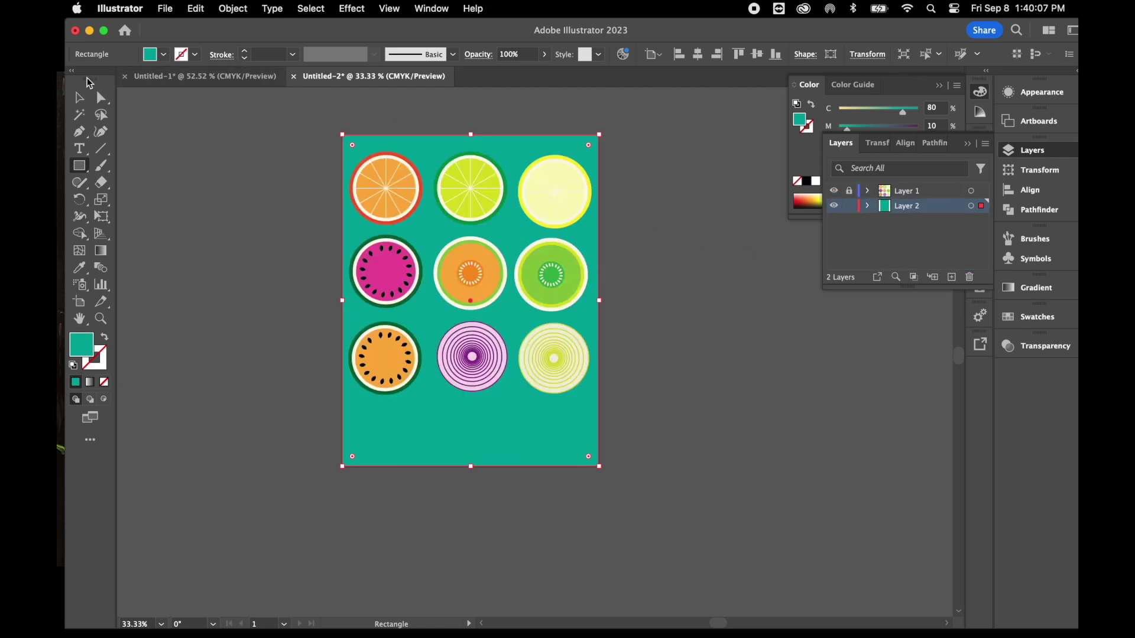
pyautogui.click(79, 97)
pyautogui.click(207, 214)
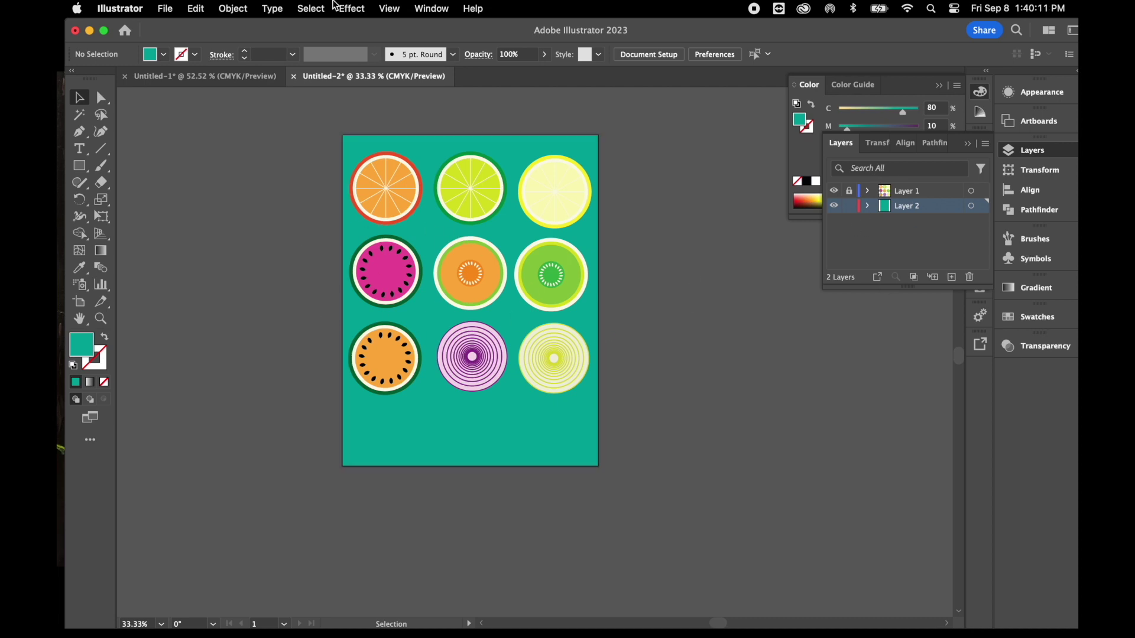
pyautogui.click(389, 8)
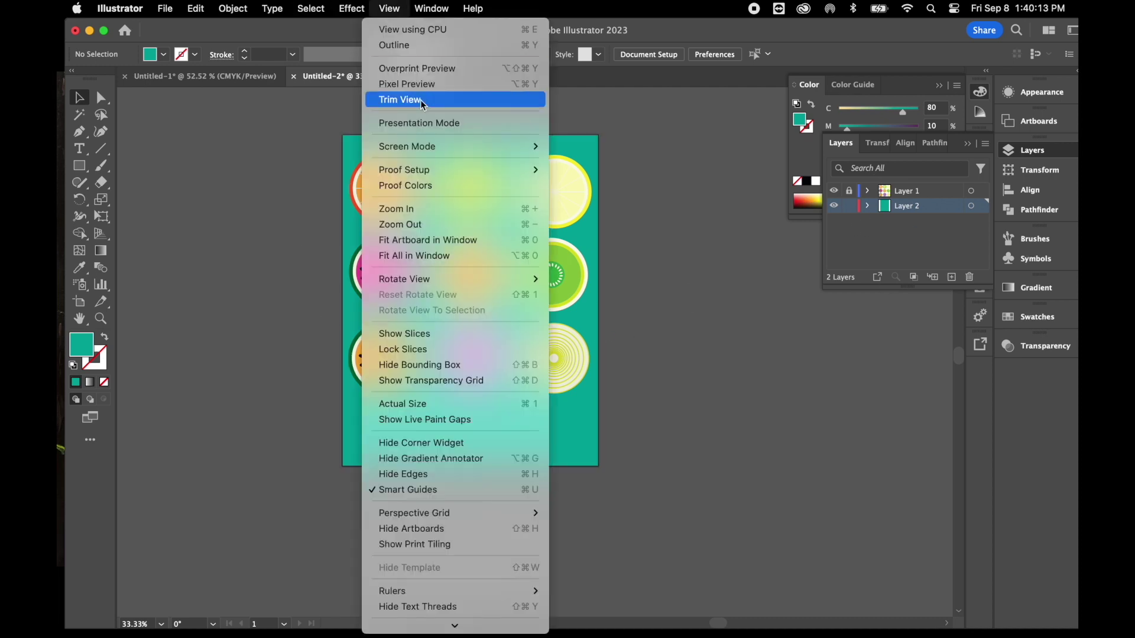
pyautogui.click(441, 124)
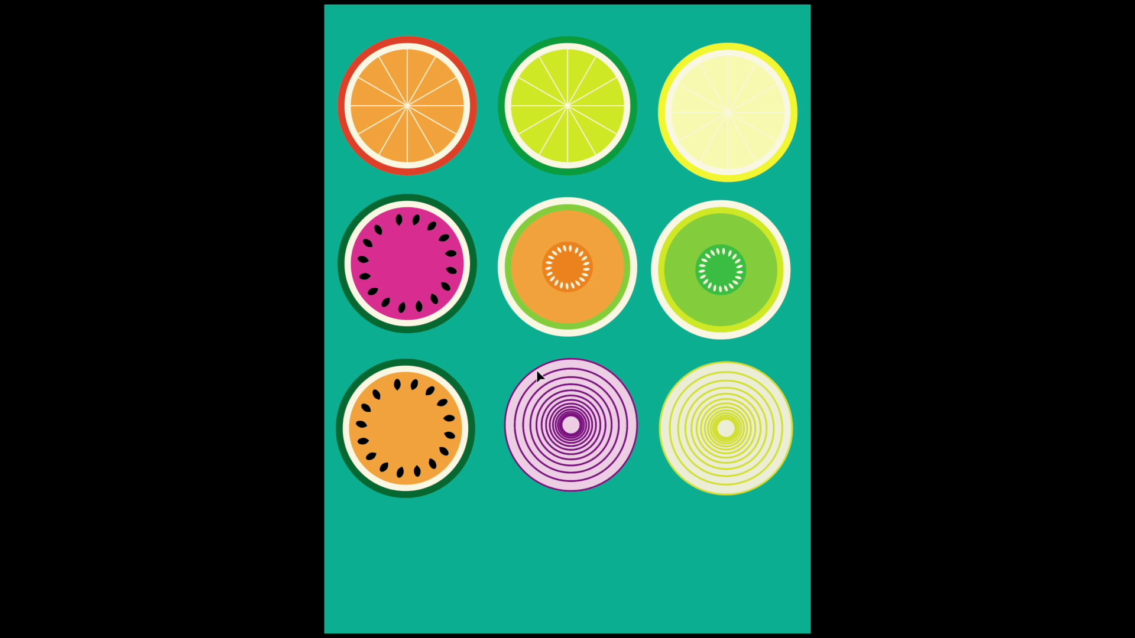